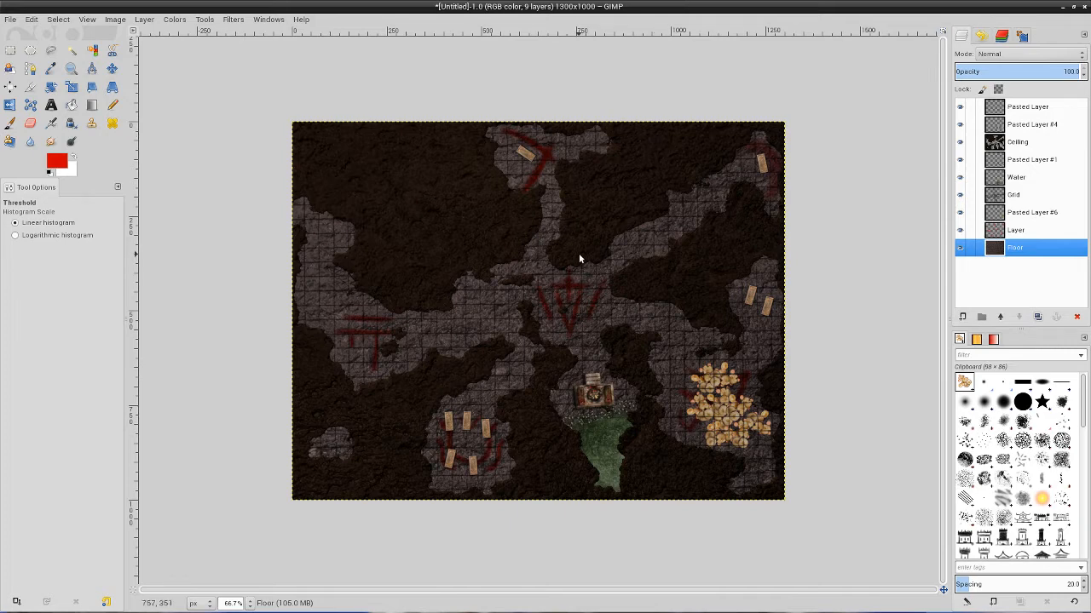
pyautogui.scroll(1, 578, 253)
pyautogui.scroll(-1, 536, 386)
pyautogui.scroll(1, 760, 397)
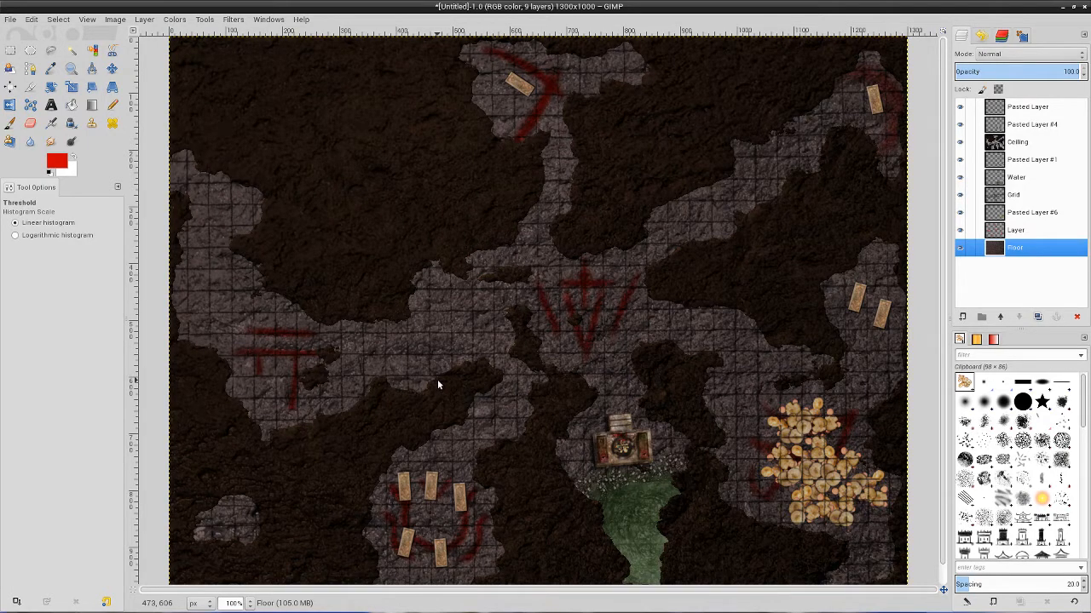
pyautogui.scroll(-1, 438, 383)
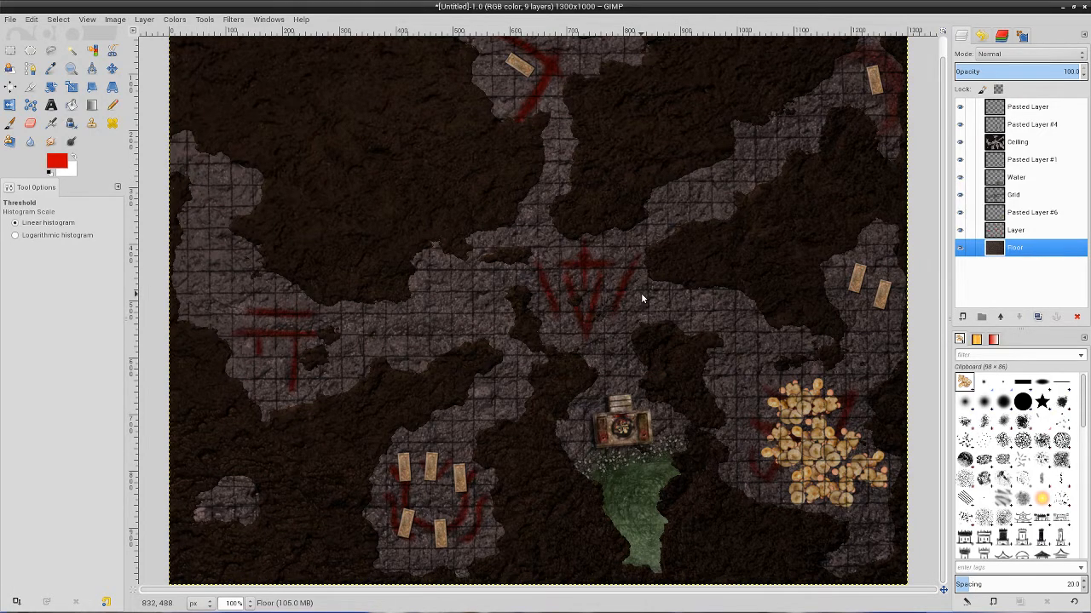
pyautogui.scroll(-1, 635, 290)
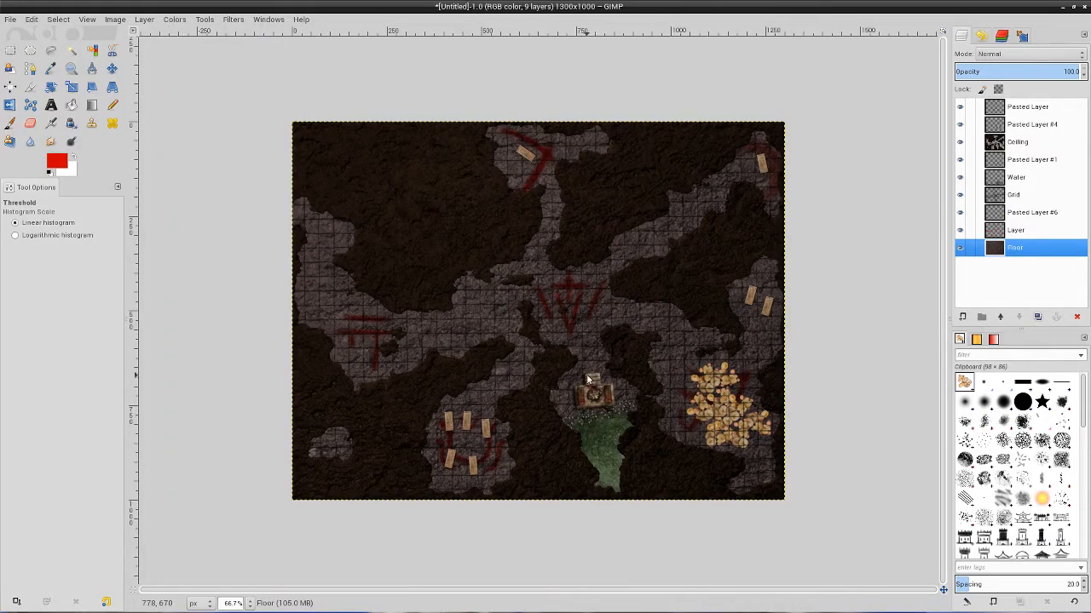
# Create a new 1300 × 1000 px RGB image at 200 pixels/in, filled with the background color.
pyautogui.click(10, 18)
pyautogui.click(21, 33)
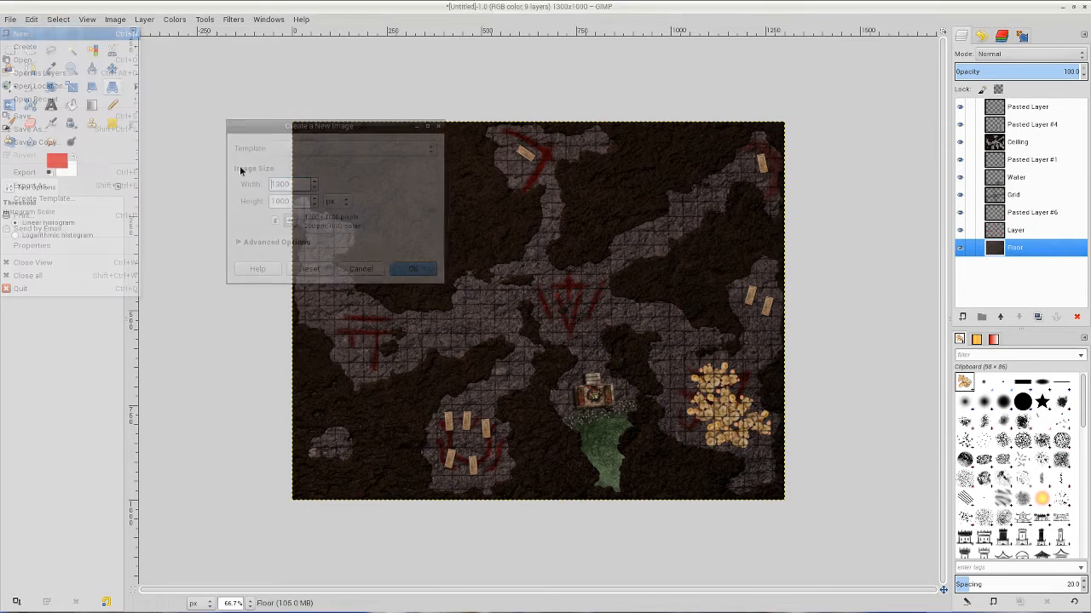
pyautogui.click(246, 245)
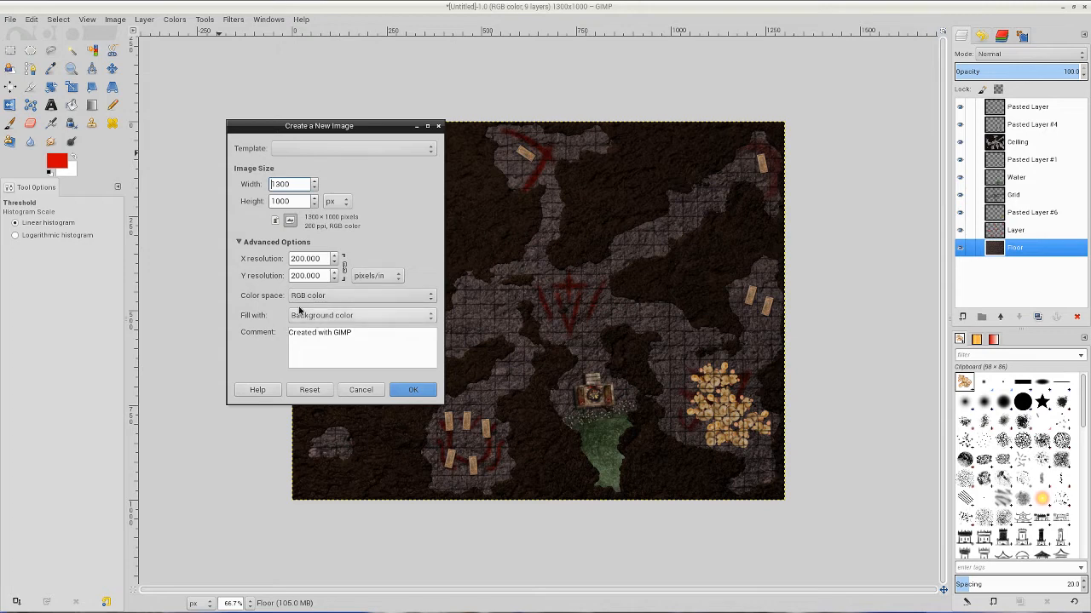
pyautogui.click(414, 391)
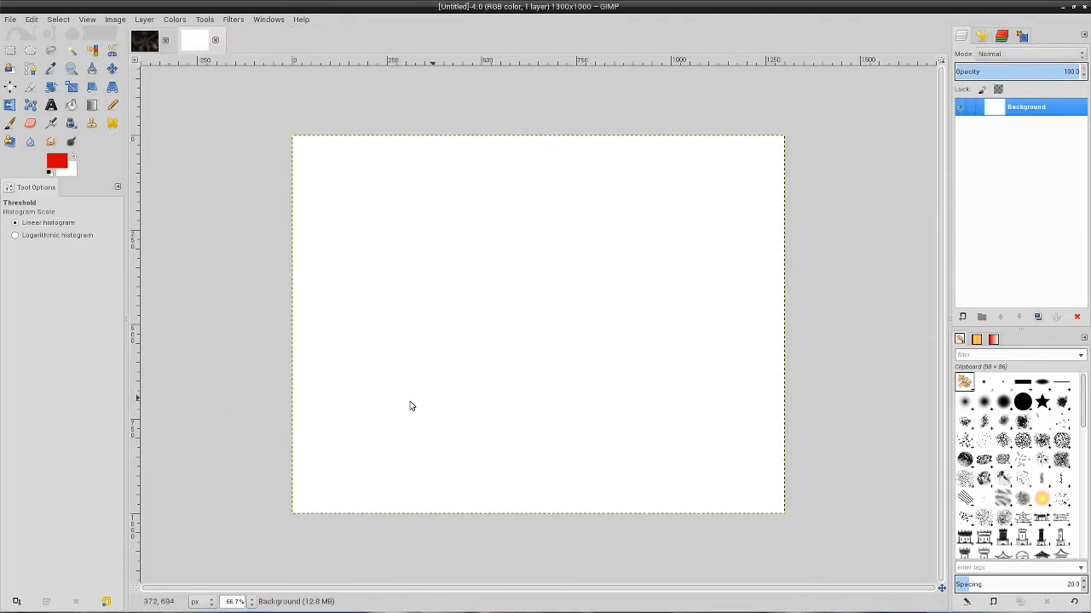
# Copy the stone texture image from the Chromium browser and paste it into the blank image in GIMP.
pyautogui.moveTo(255, 609)
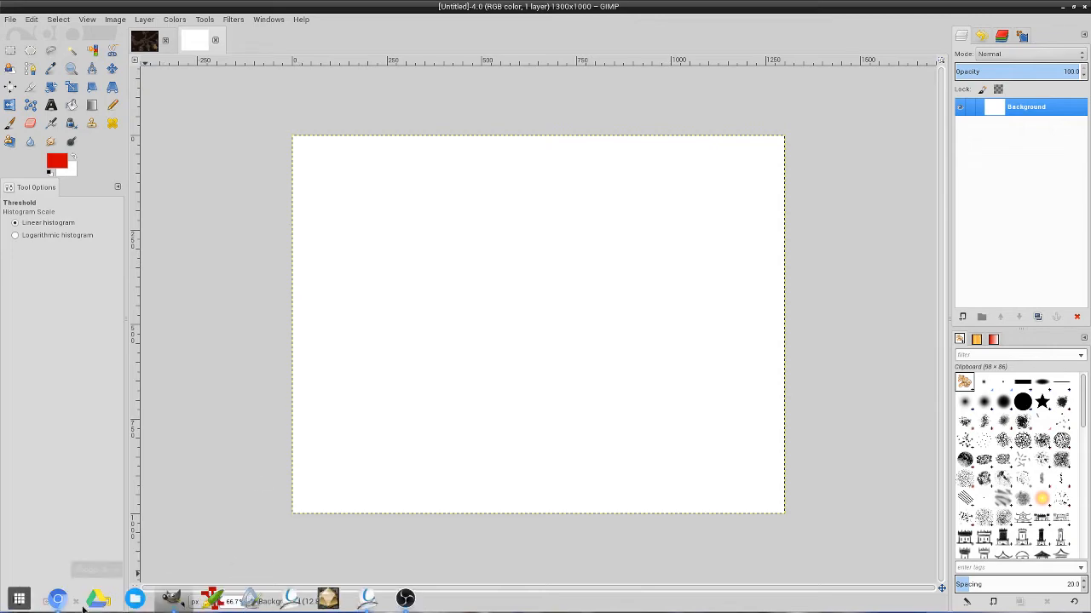
pyautogui.click(57, 599)
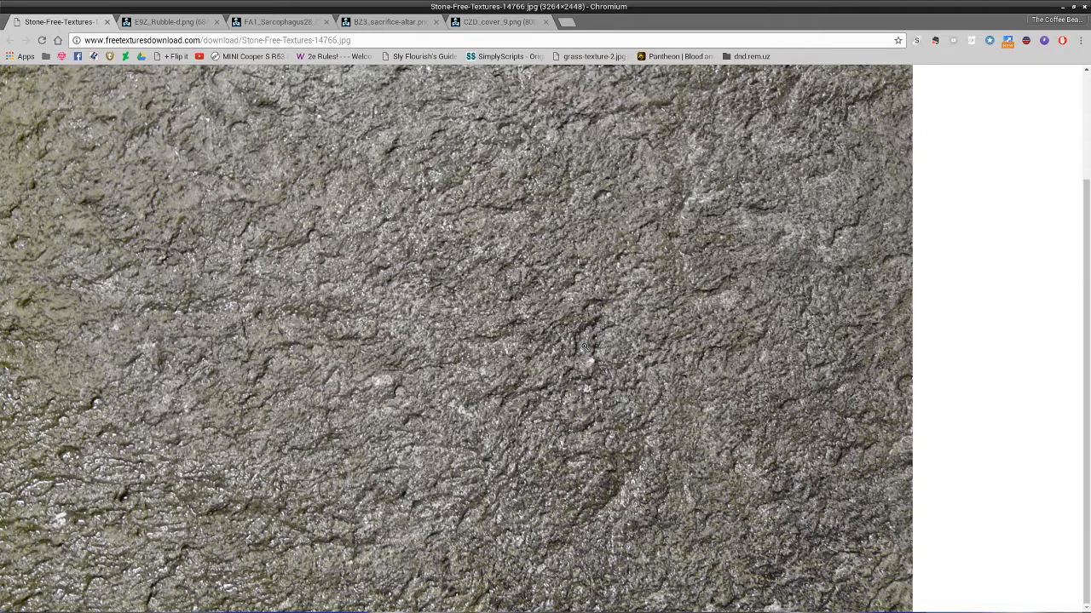
pyautogui.rightClick(452, 294)
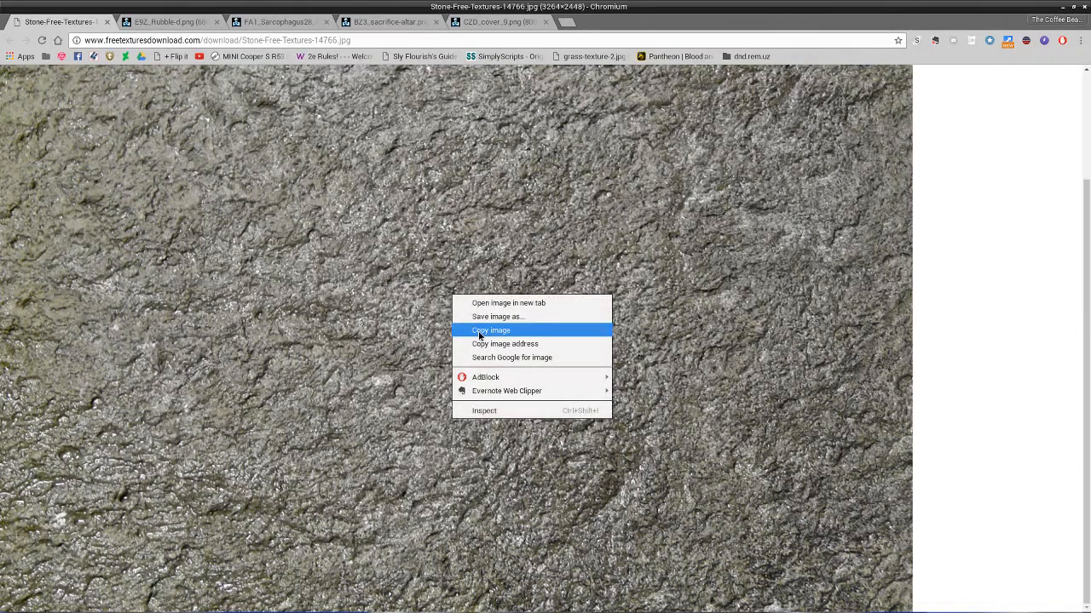
pyautogui.click(480, 335)
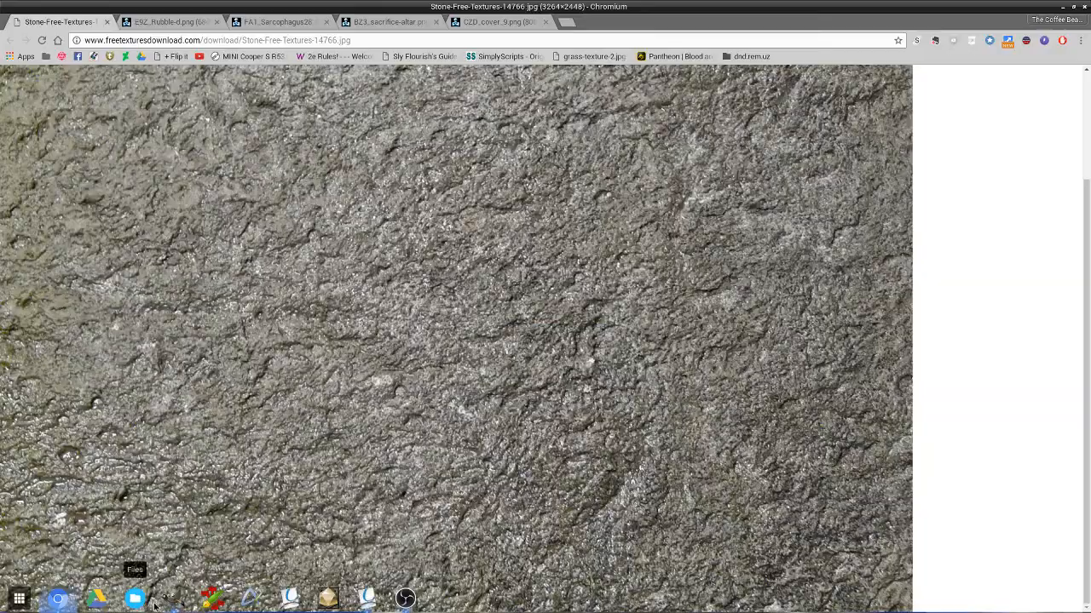
pyautogui.click(169, 602)
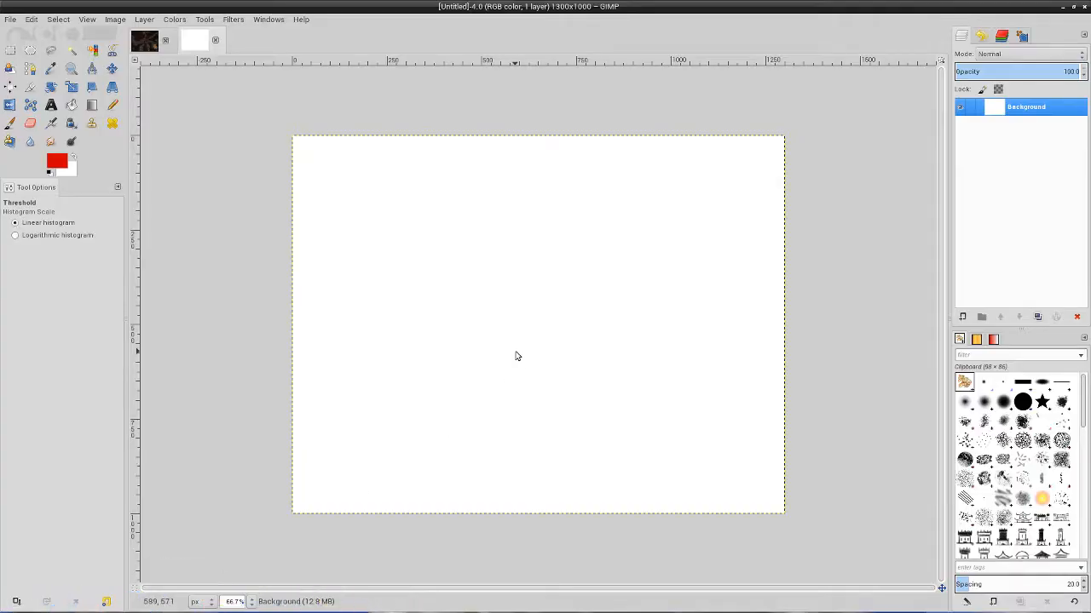
pyautogui.hotkey('ctrl', 'v')
# Scale the pasted stone texture down to about 1336 × 1038 px so it just covers the canvas.
pyautogui.press('-')
pyautogui.press('-')
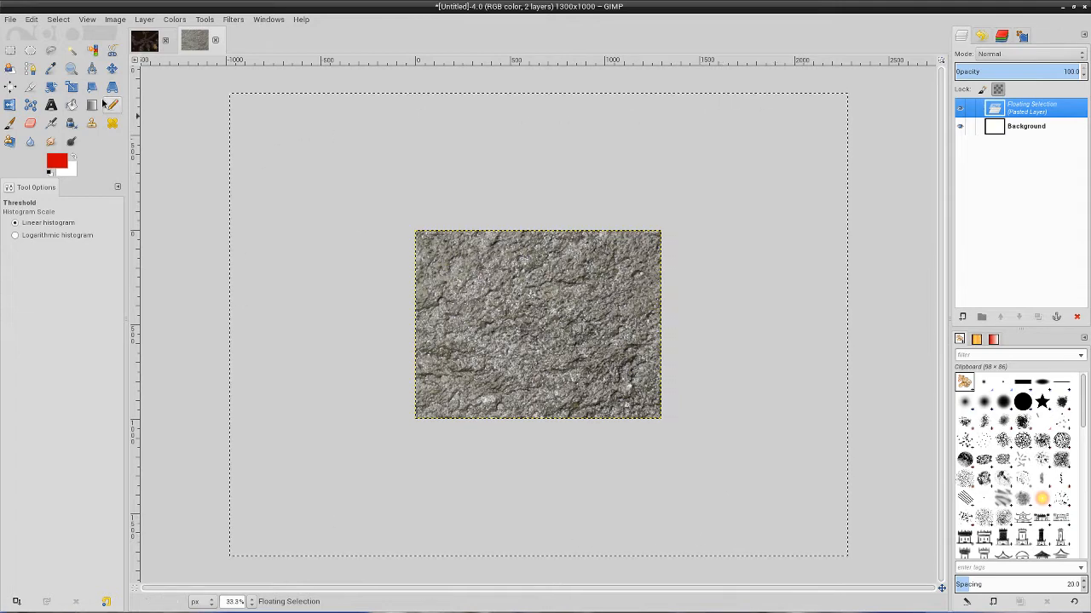
pyautogui.click(71, 87)
pyautogui.click(615, 186)
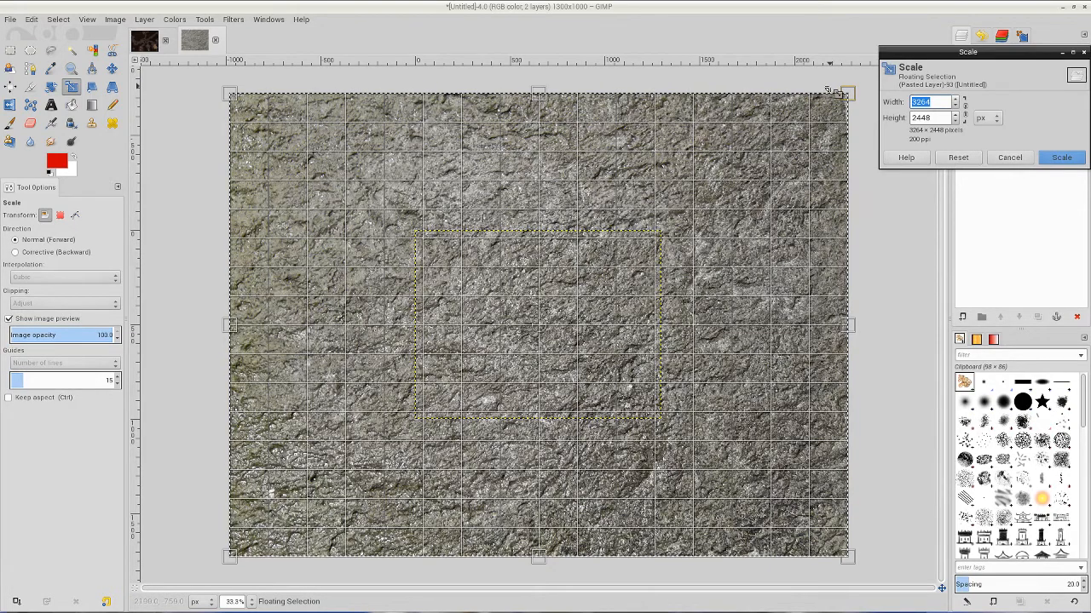
pyautogui.moveTo(852, 95); pyautogui.dragTo(651, 229)
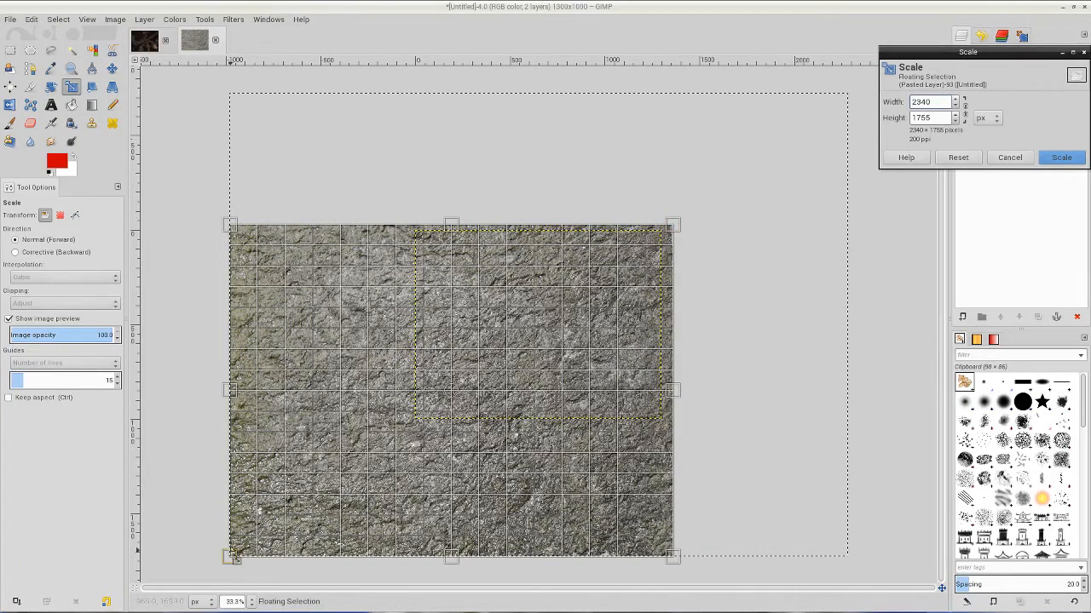
pyautogui.moveTo(294, 512); pyautogui.dragTo(416, 425)
pyautogui.moveTo(673, 324); pyautogui.dragTo(659, 323)
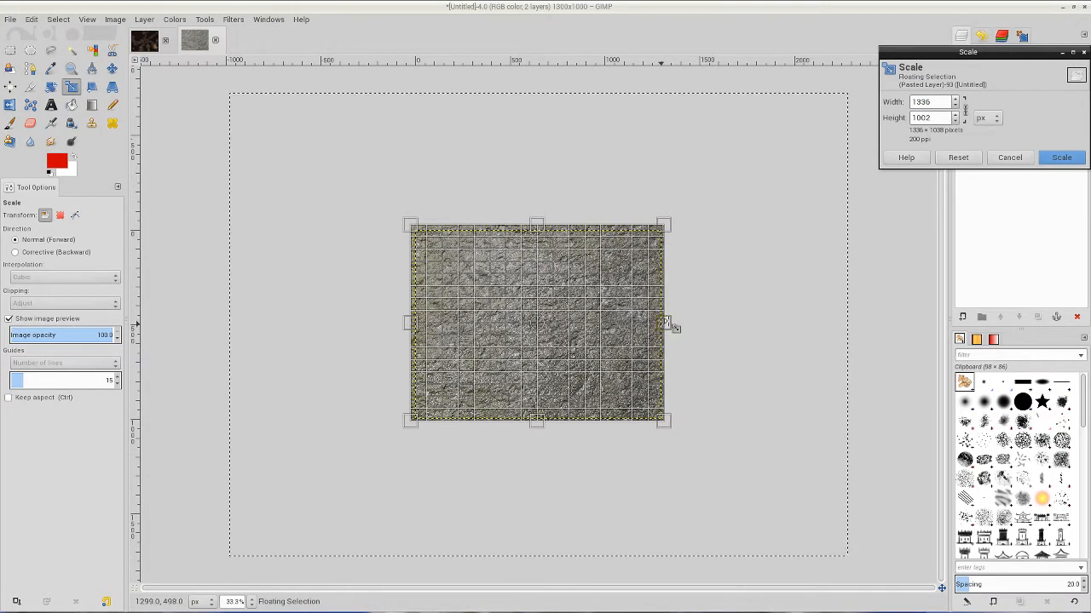
pyautogui.click(1060, 157)
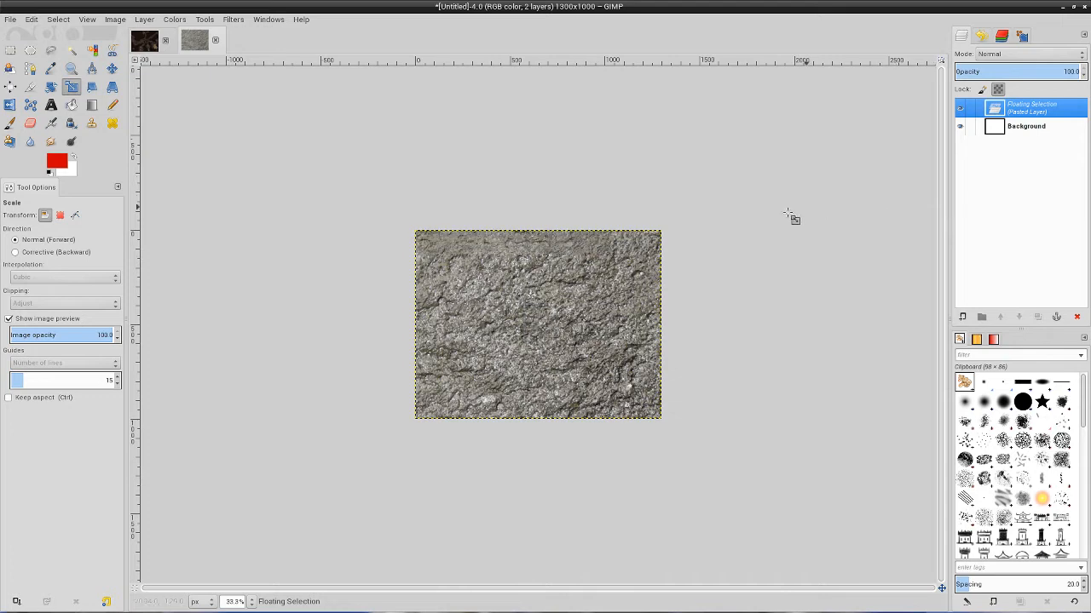
# Turn the floating stone texture into its own layer and fit that layer to the image size.
pyautogui.press('+')
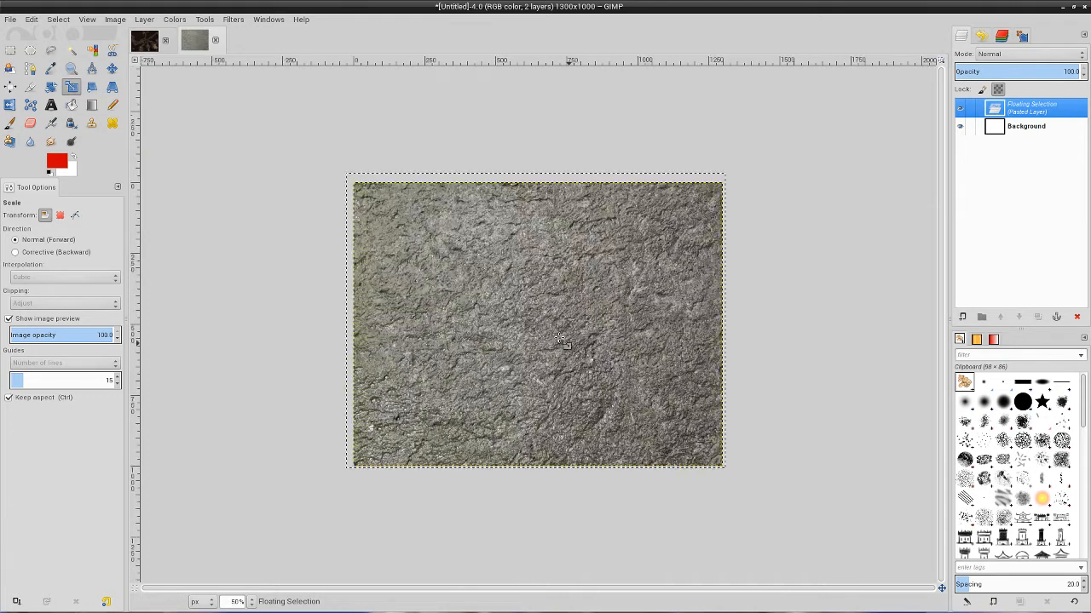
pyautogui.click(961, 316)
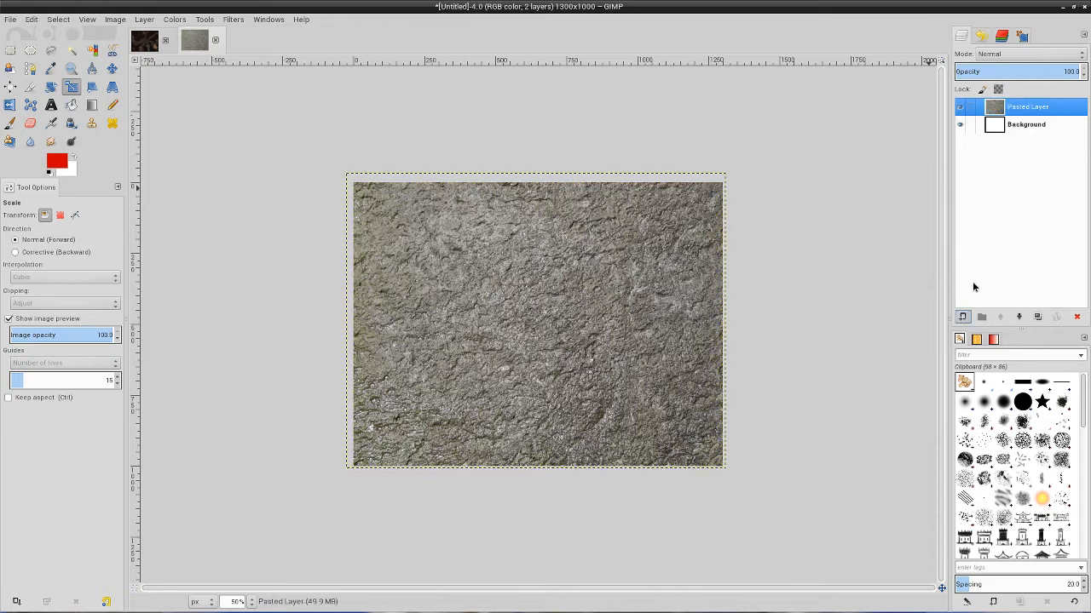
pyautogui.rightClick(1022, 111)
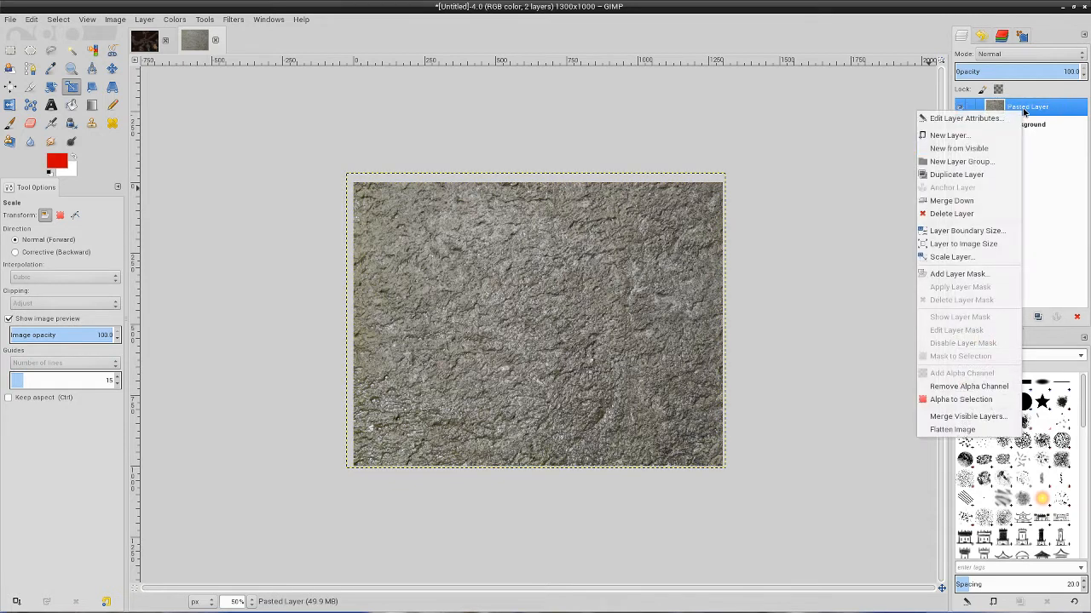
pyautogui.click(944, 246)
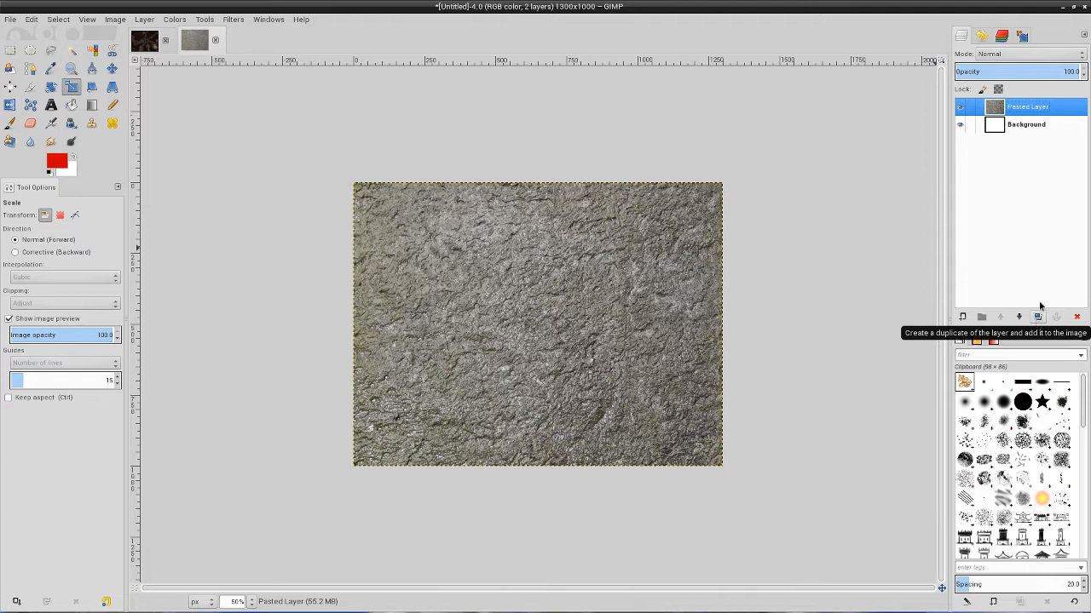
# Duplicate the stone texture layer and delete the white Background layer.
pyautogui.rightClick(967, 109)
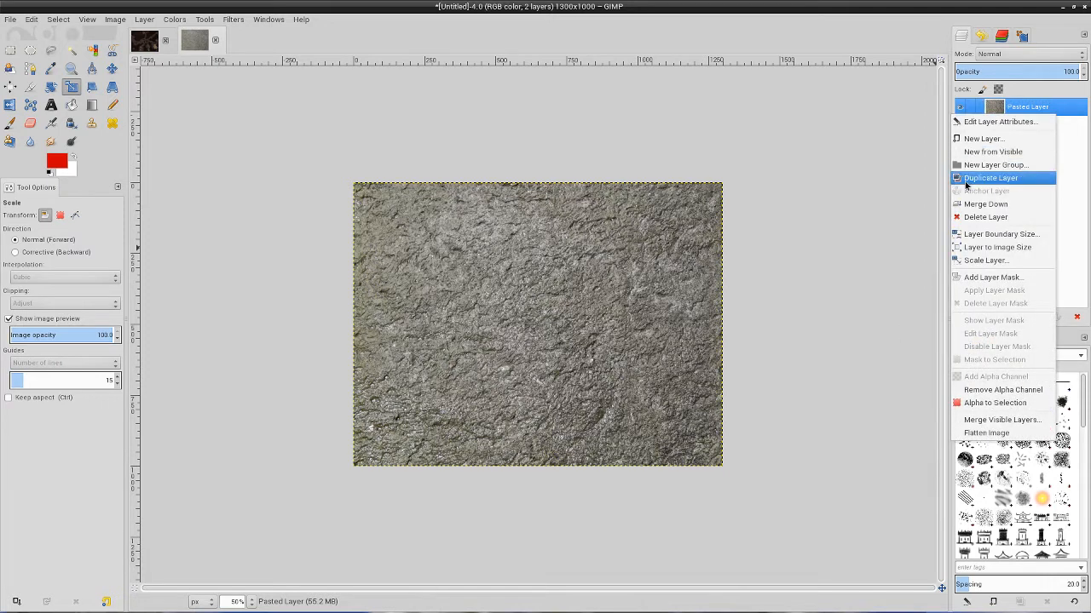
pyautogui.click(896, 185)
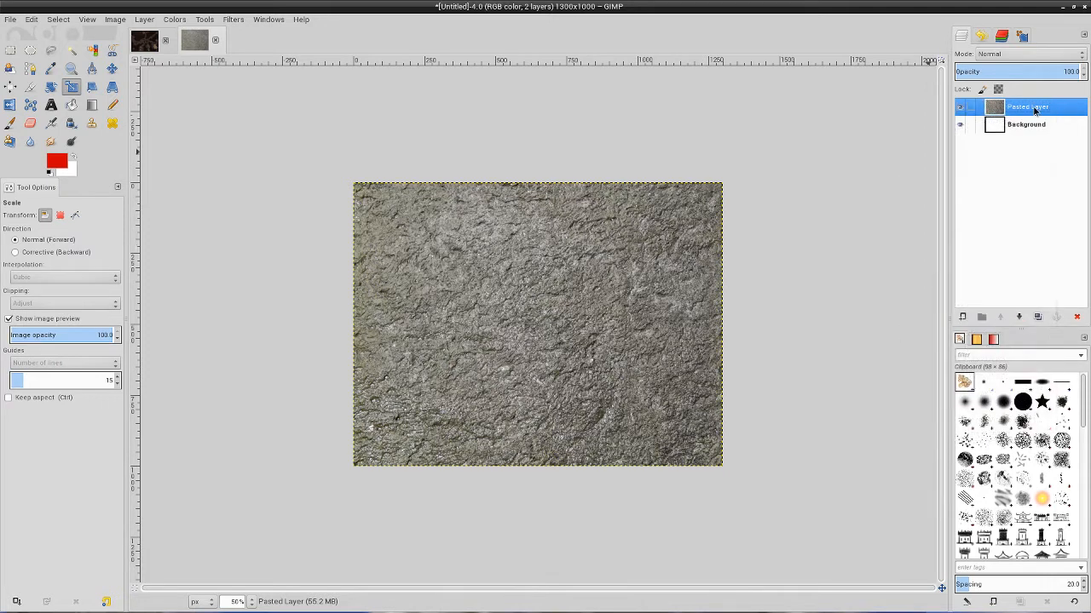
pyautogui.click(1037, 317)
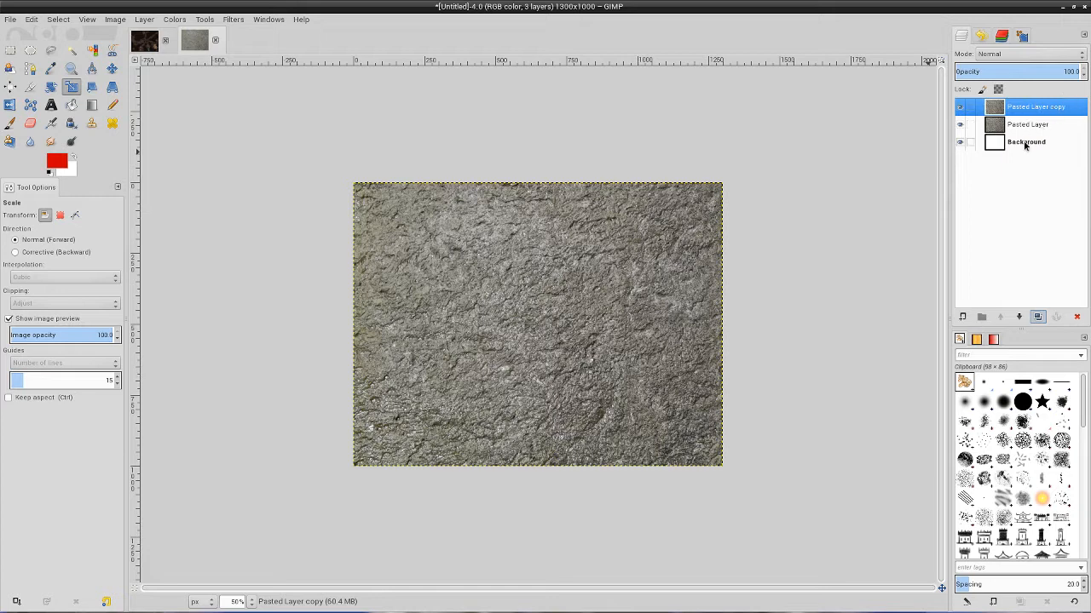
pyautogui.click(1025, 142)
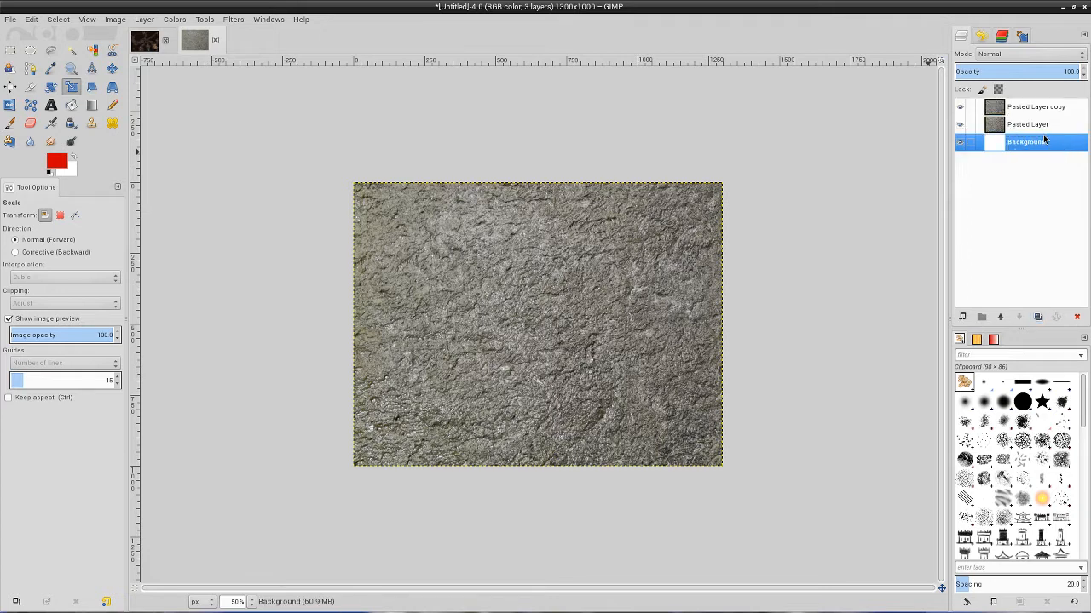
pyautogui.click(1076, 317)
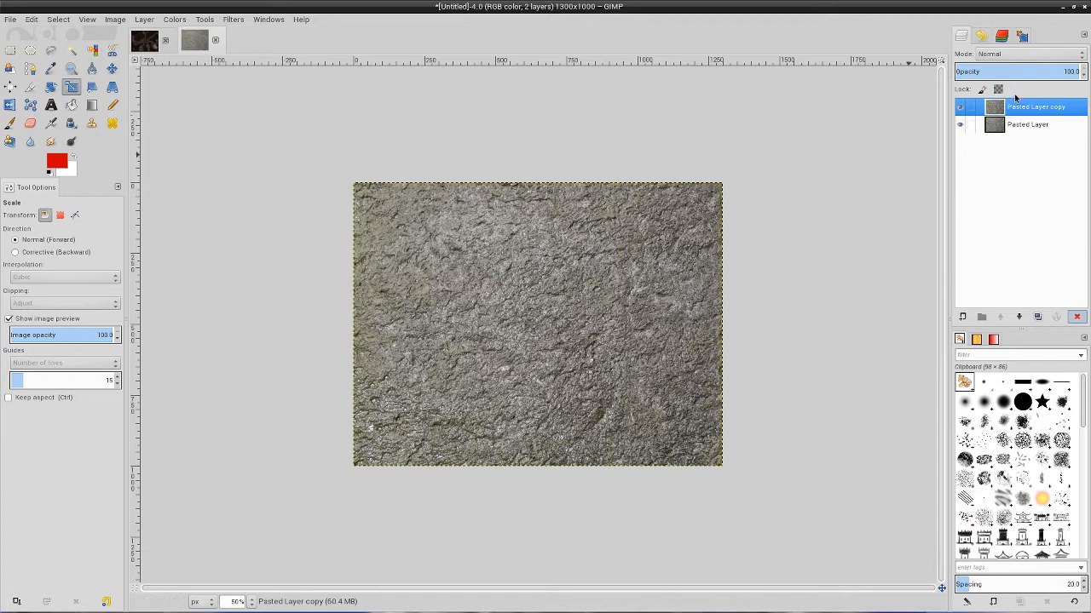
# Rename the lower stone layer "Floor" and the upper copy "Top".
pyautogui.click(1022, 132)
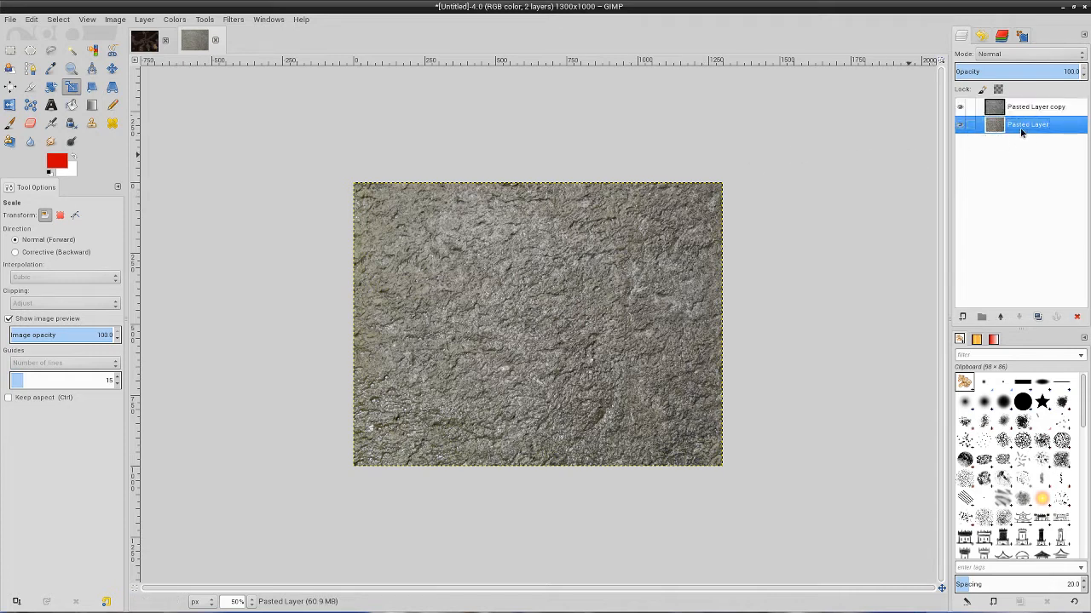
pyautogui.doubleClick(1021, 127)
pyautogui.write('Floor')
pyautogui.press('Return')
pyautogui.doubleClick(1026, 107)
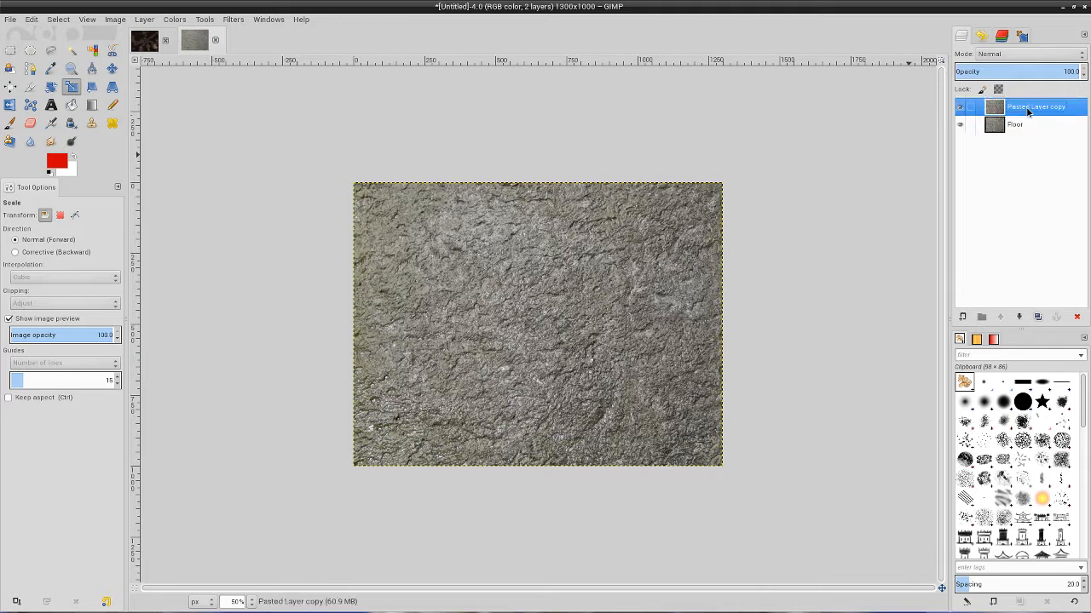
pyautogui.write('Top')
pyautogui.press('Return')
# Colorize the Top layer dark brown with hue 20, saturation 25 and lightness -75, using the finished cave map as reference.
pyautogui.click(145, 44)
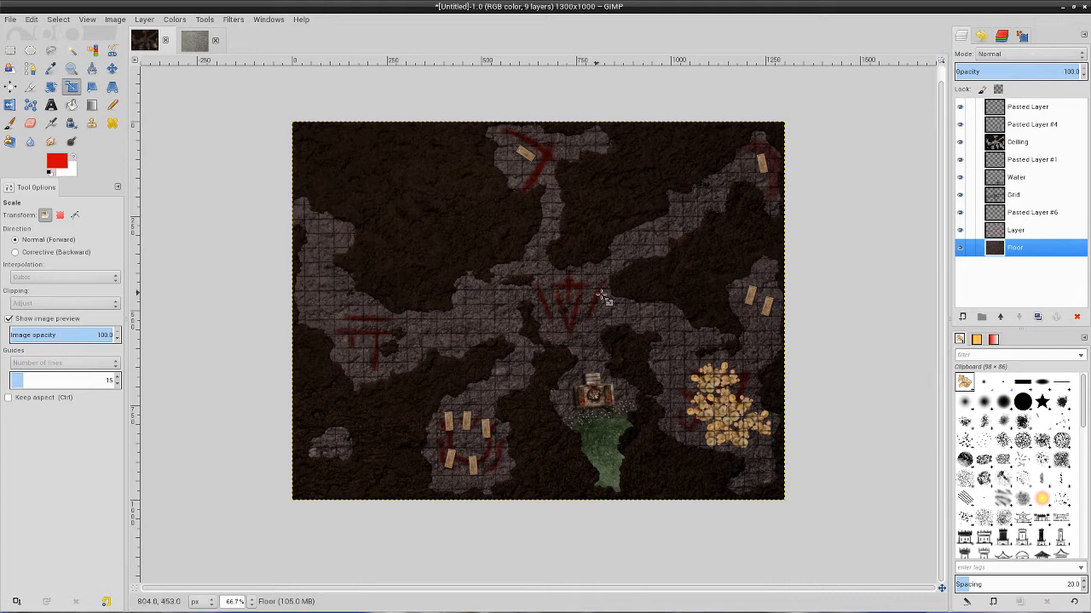
pyautogui.click(201, 45)
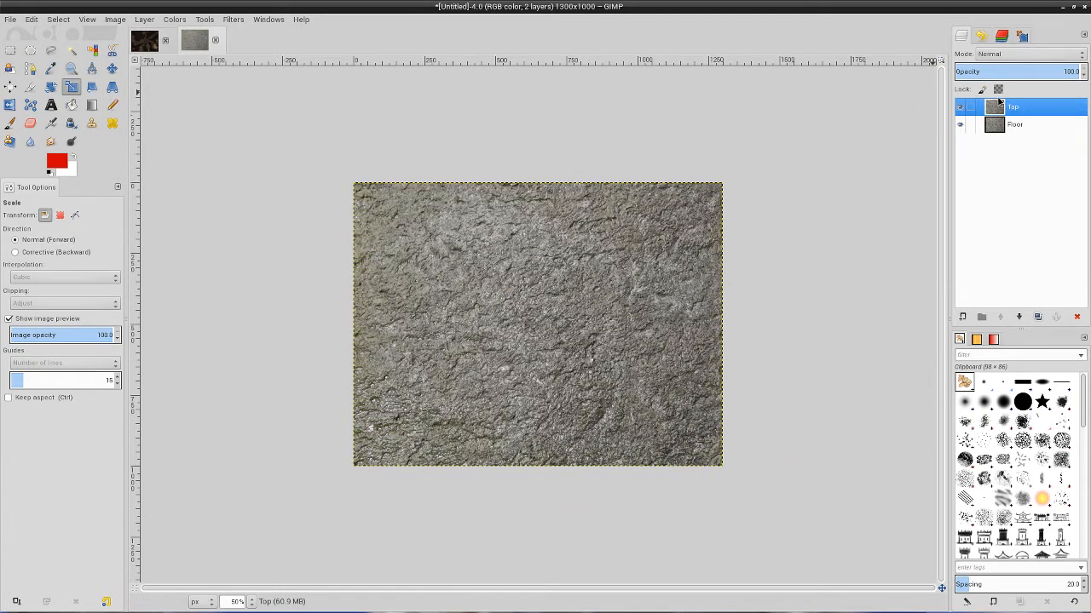
pyautogui.click(177, 20)
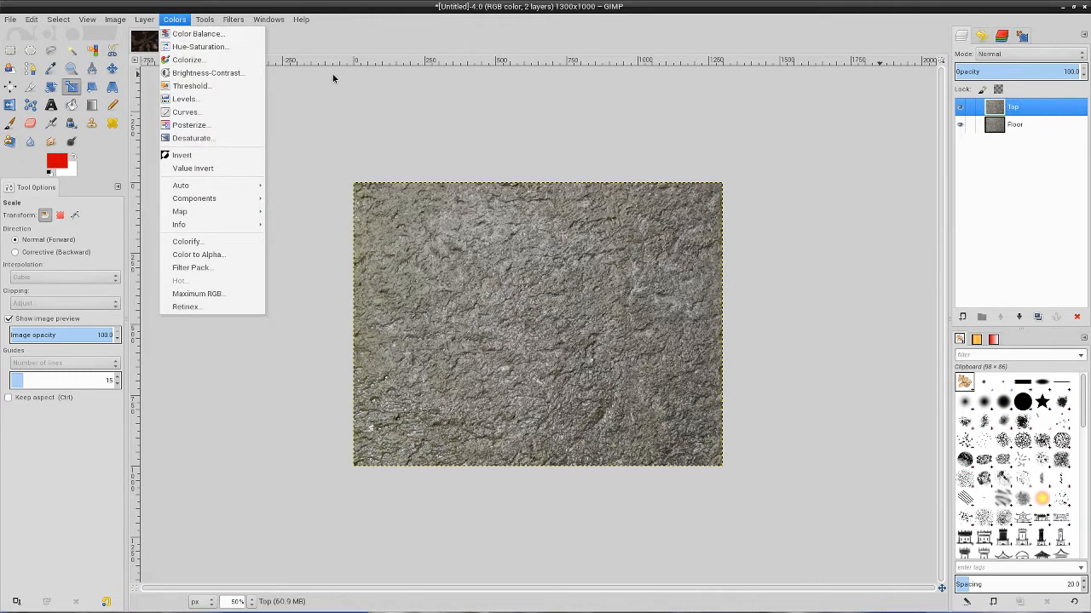
pyautogui.click(182, 59)
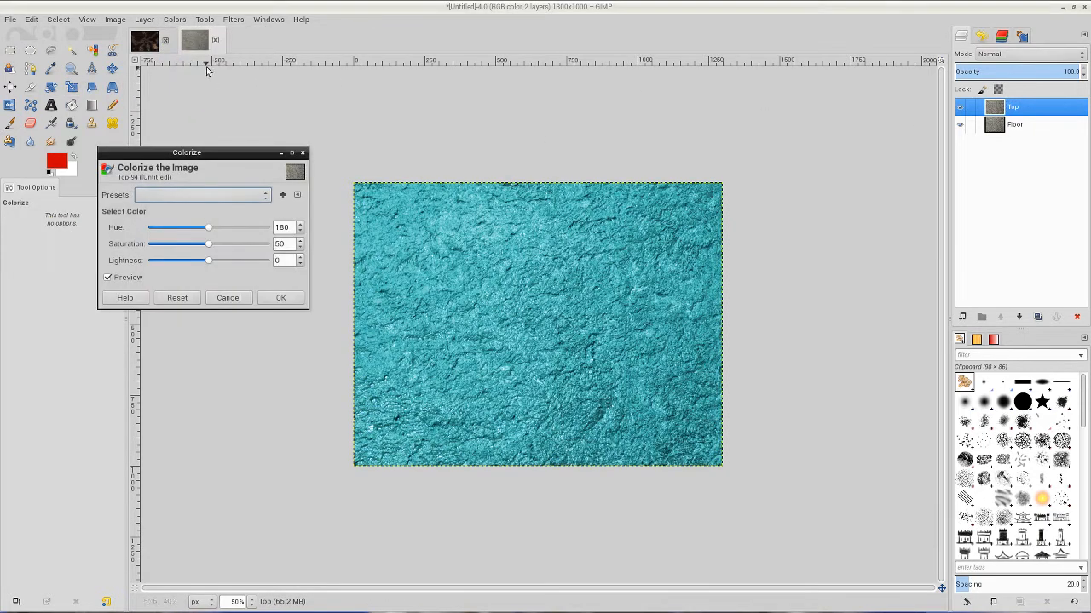
pyautogui.click(299, 233)
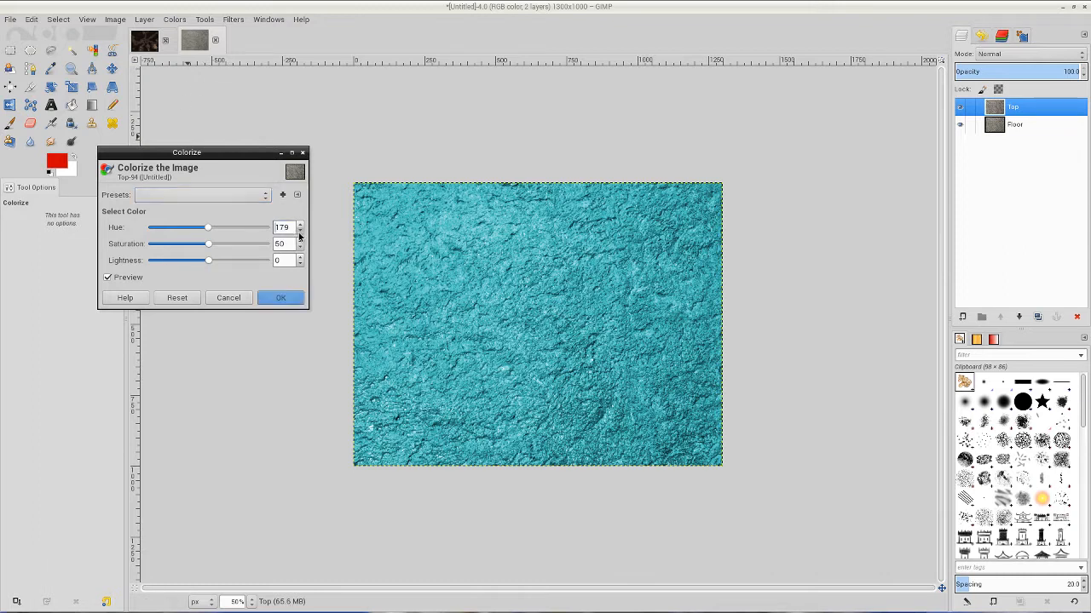
pyautogui.moveTo(299, 233); pyautogui.dragTo(300, 233)
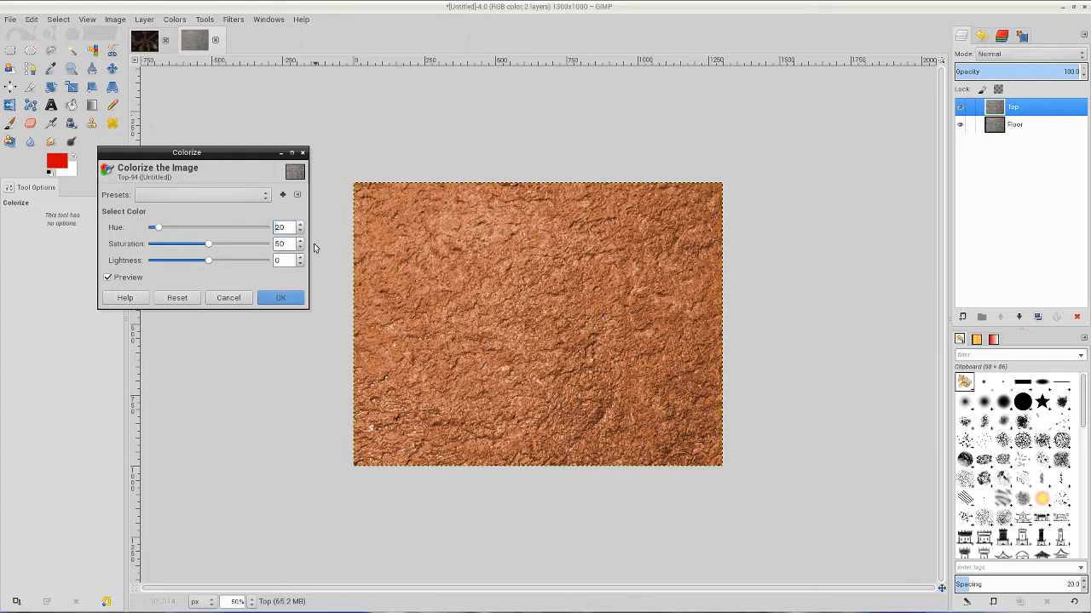
pyautogui.moveTo(299, 248); pyautogui.dragTo(301, 247)
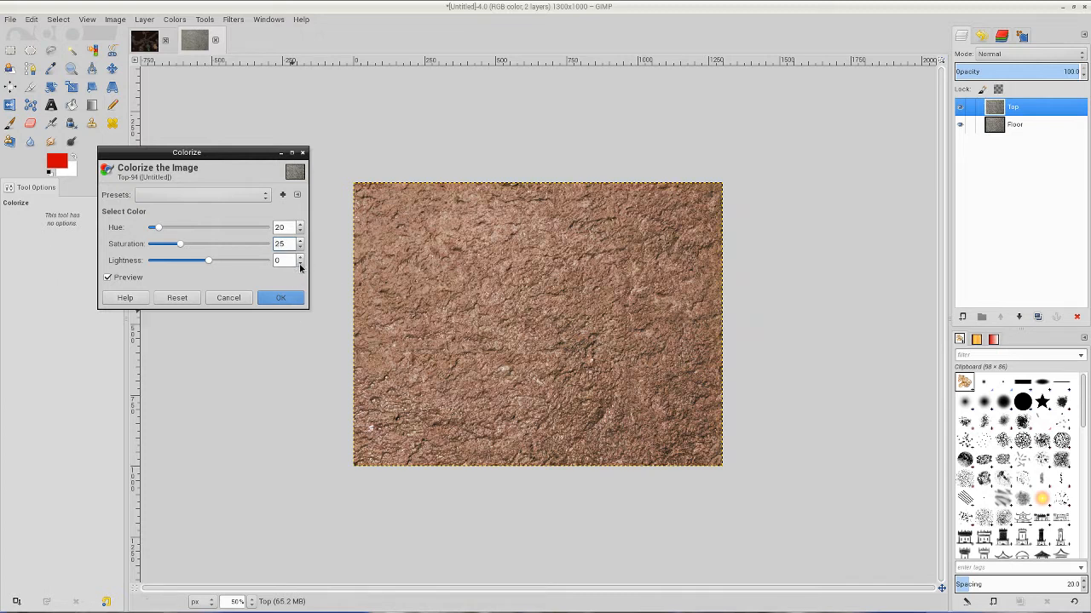
pyautogui.moveTo(300, 264); pyautogui.dragTo(300, 264)
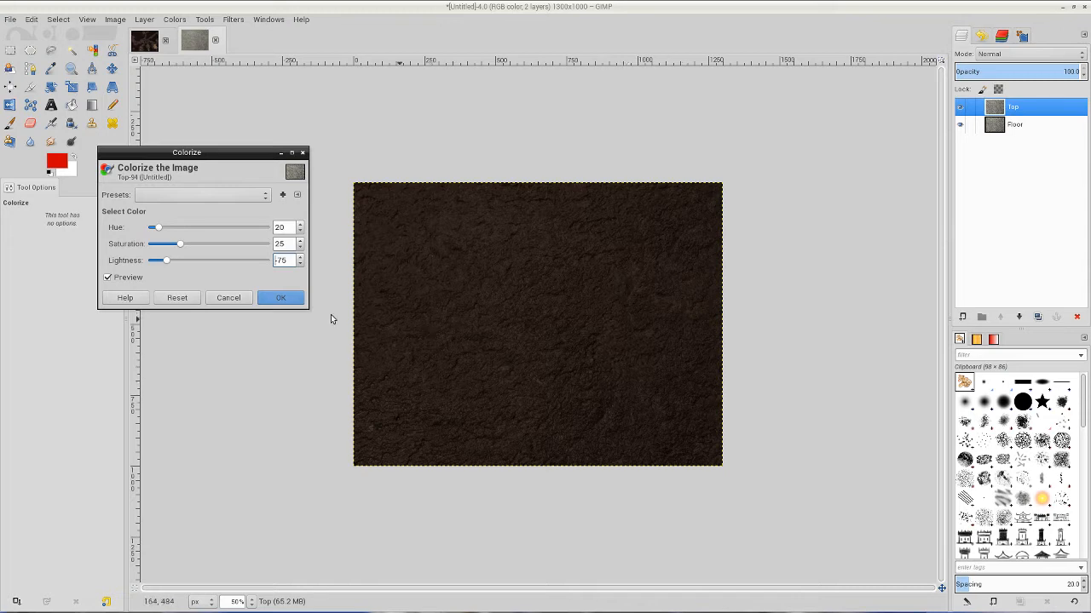
pyautogui.click(280, 297)
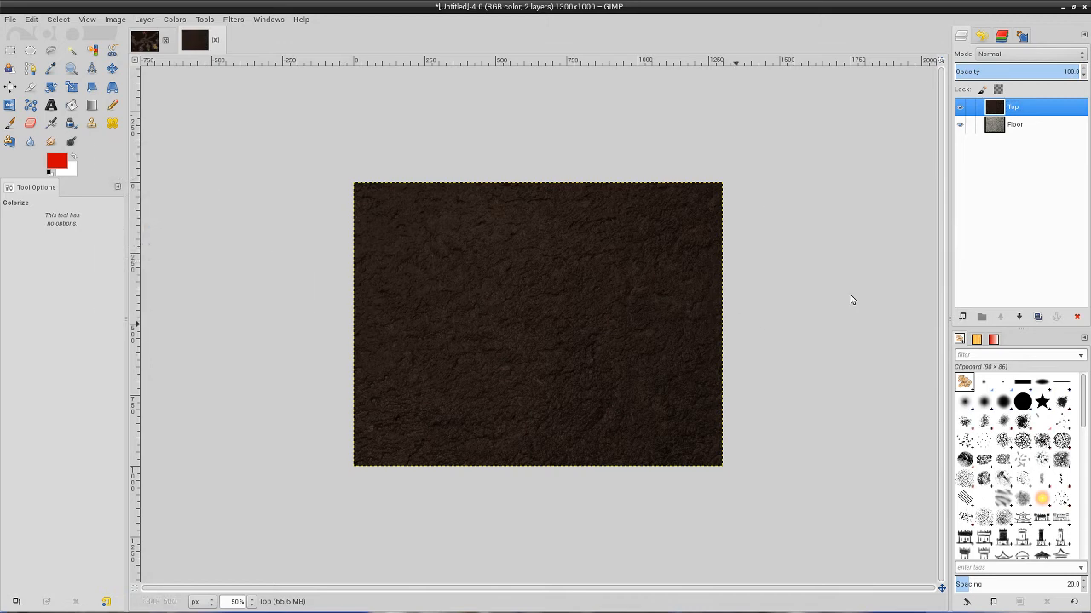
# Hide the Top layer and colorize the Floor layer with hue 0, saturation 15 and lightness -50.
pyautogui.click(960, 106)
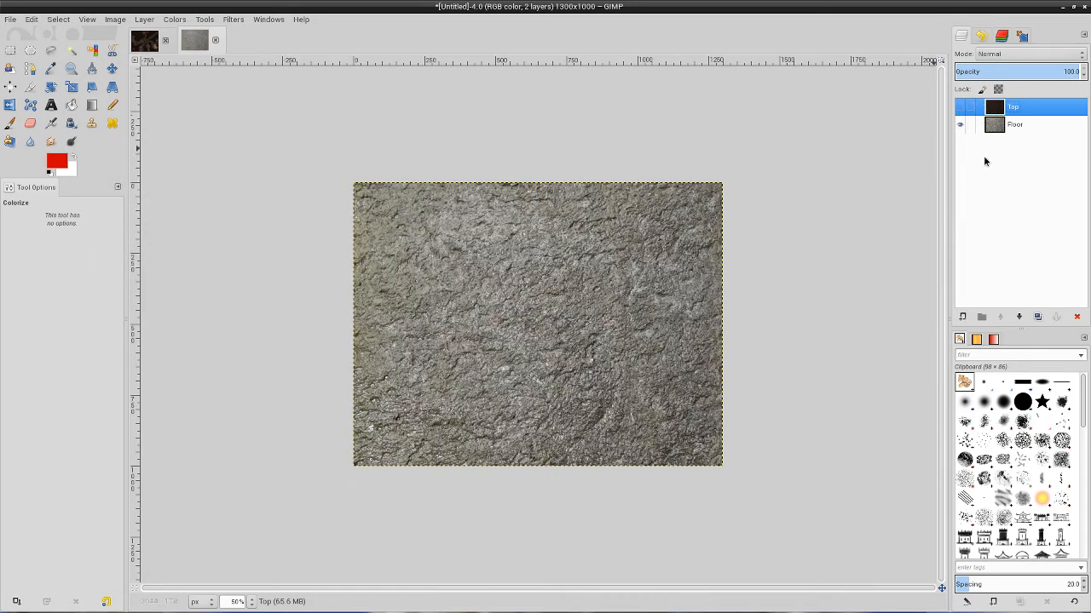
pyautogui.click(1024, 126)
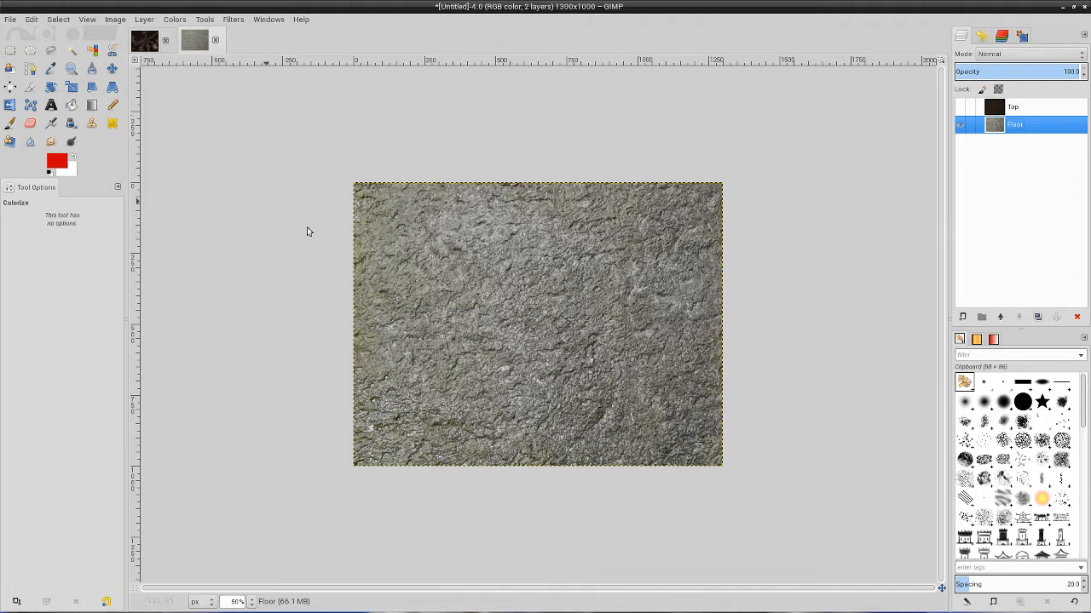
pyautogui.click(175, 19)
pyautogui.click(187, 61)
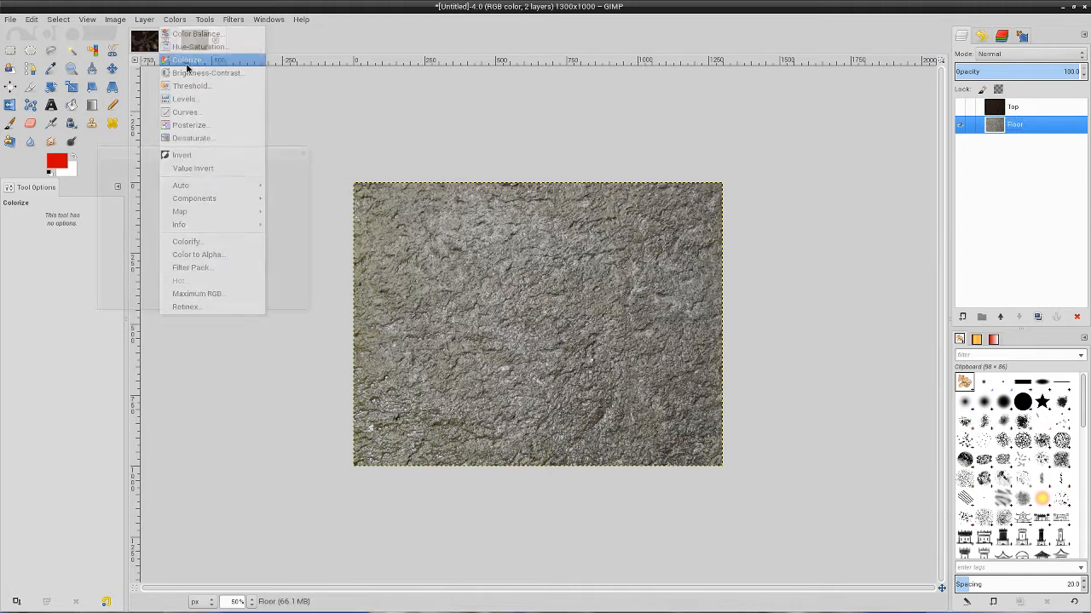
pyautogui.click(300, 231)
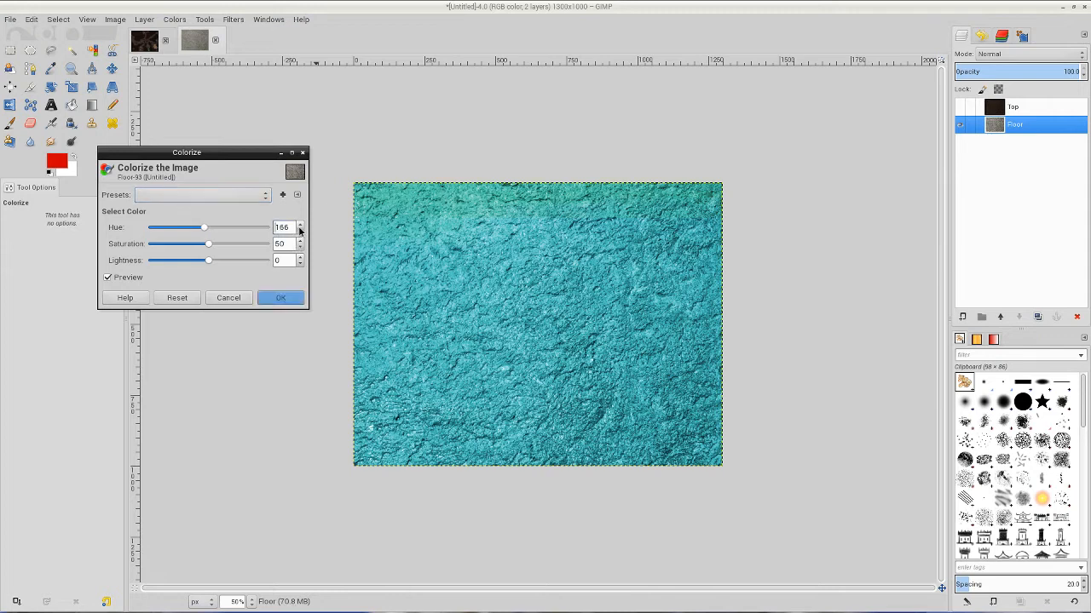
pyautogui.moveTo(300, 231); pyautogui.dragTo(300, 231)
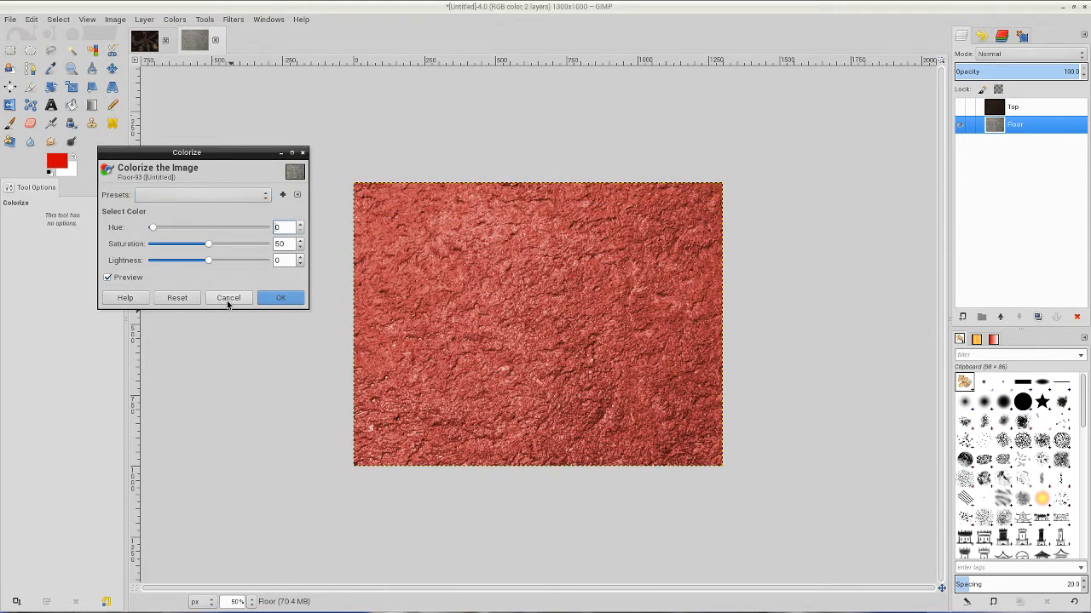
pyautogui.moveTo(301, 247); pyautogui.dragTo(300, 246)
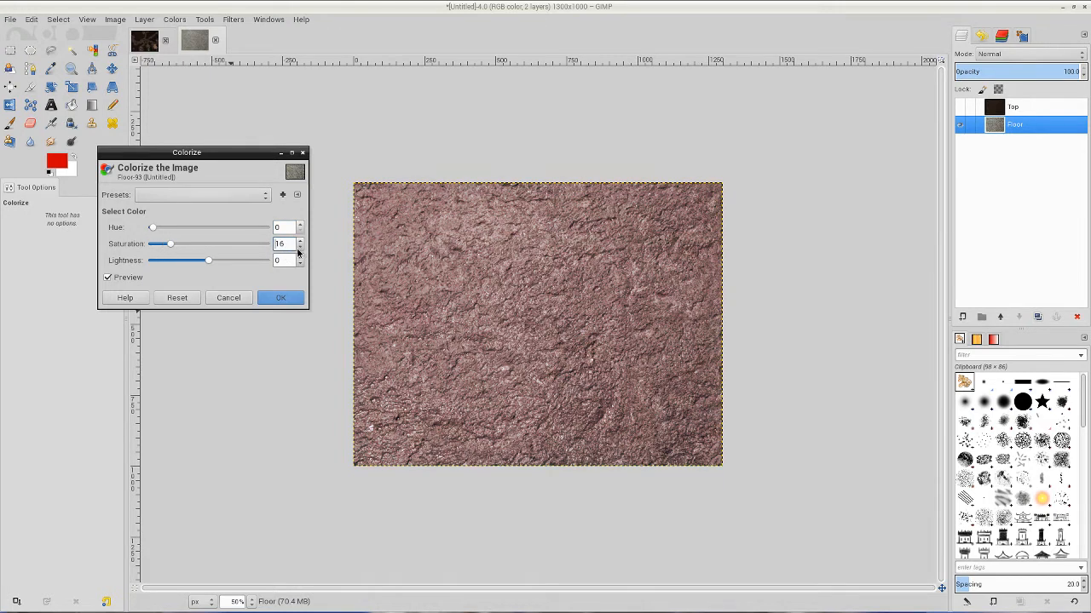
pyautogui.click(300, 247)
pyautogui.moveTo(300, 265); pyautogui.dragTo(301, 267)
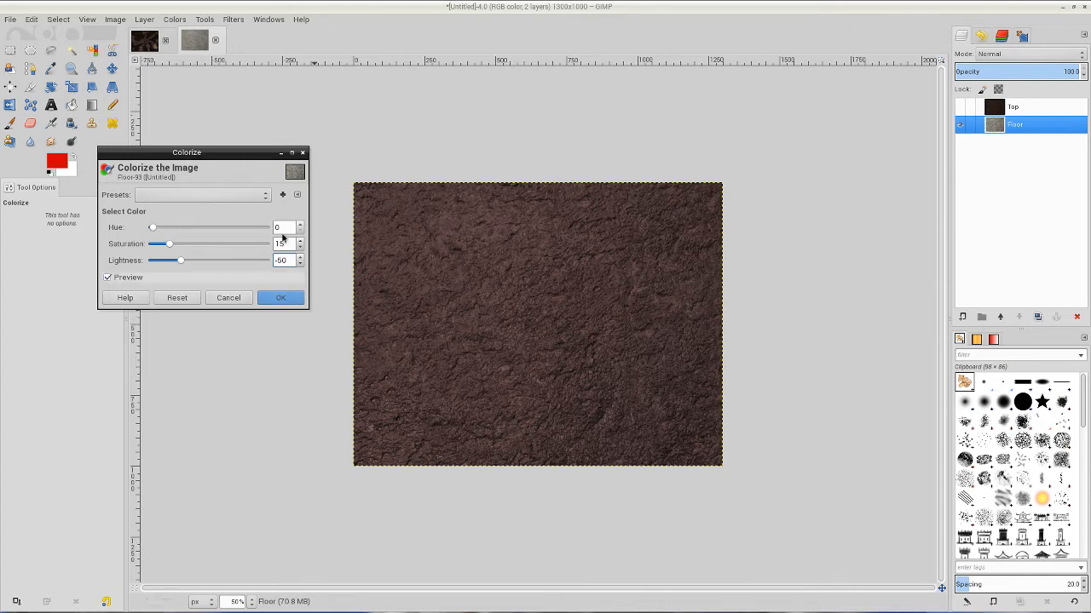
pyautogui.click(288, 296)
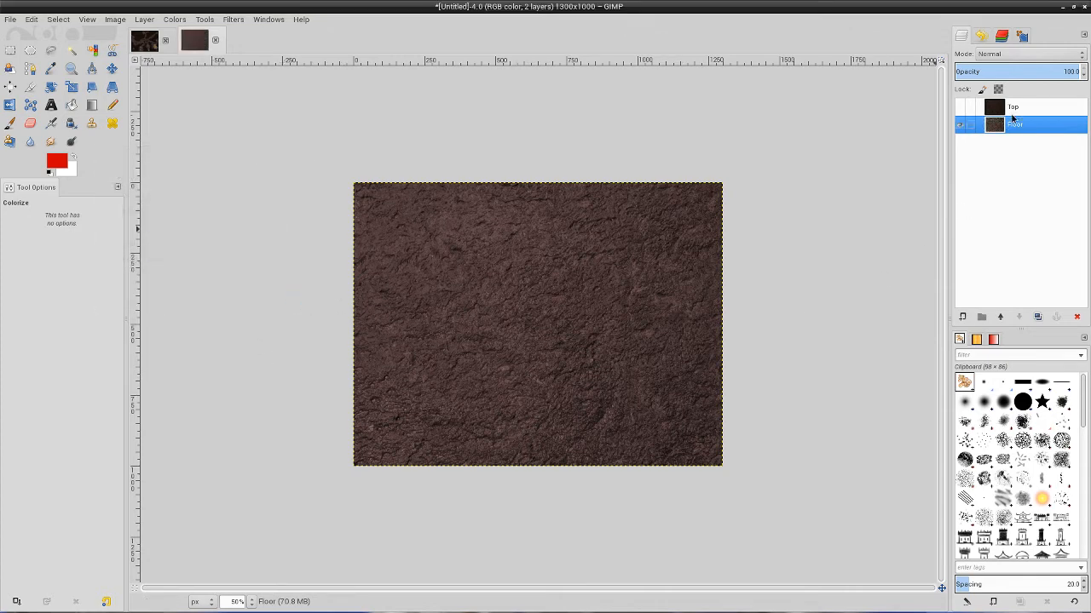
# Toggle the Top layer's visibility to compare its color with the Floor layer, leaving it shown.
pyautogui.click(960, 107)
pyautogui.click(960, 106)
pyautogui.click(961, 107)
pyautogui.click(960, 107)
pyautogui.click(961, 106)
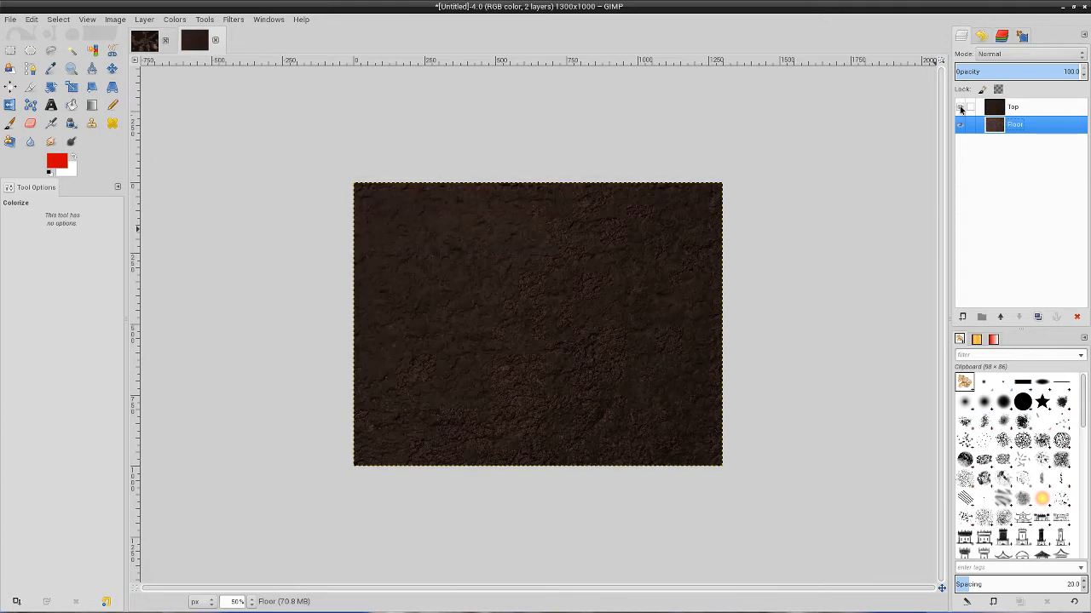
pyautogui.click(960, 107)
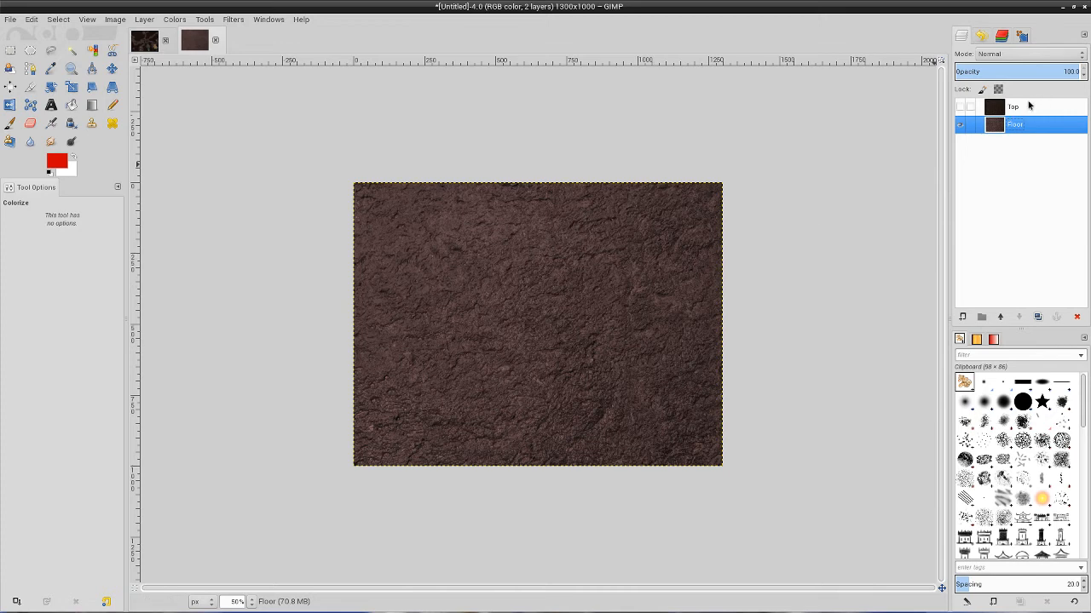
pyautogui.click(960, 107)
# Raise the Top layer's contrast to about 14 with Brightness-Contrast.
pyautogui.click(1027, 106)
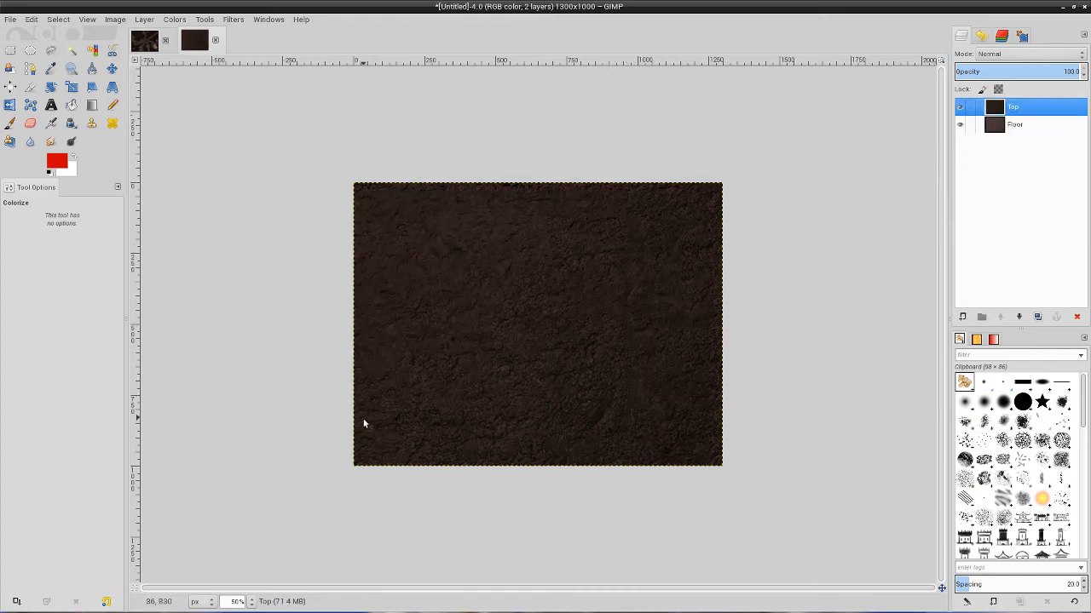
pyautogui.click(179, 21)
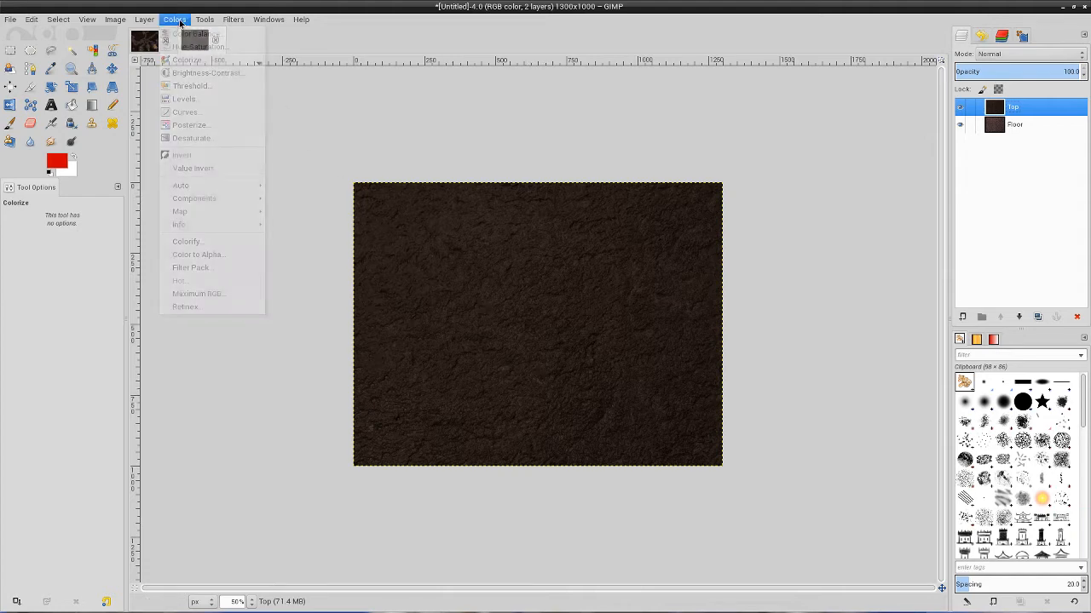
pyautogui.click(197, 74)
pyautogui.click(292, 82)
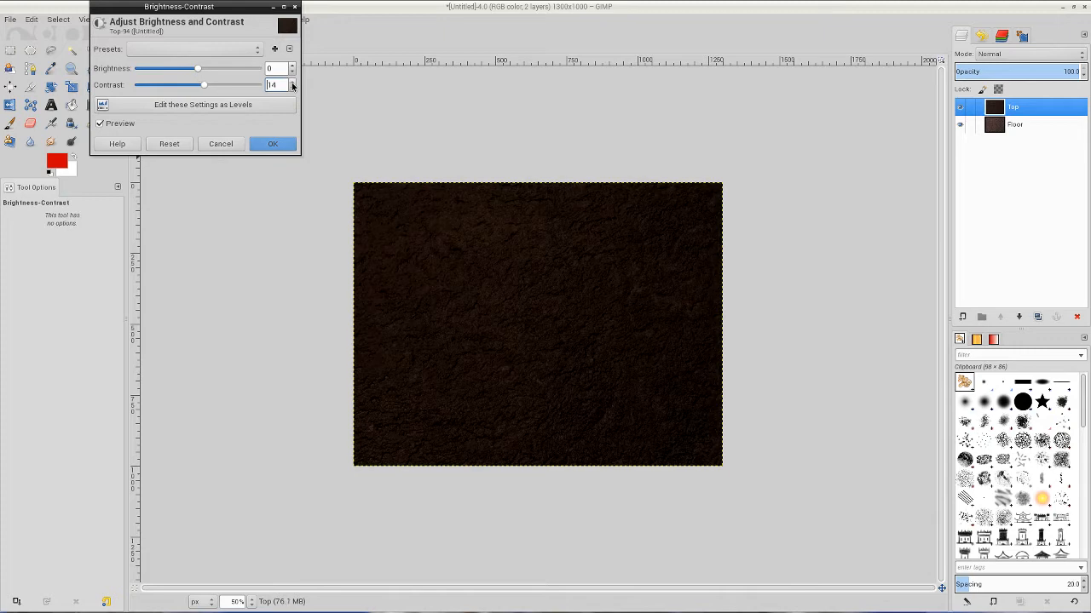
pyautogui.click(292, 84)
pyautogui.click(281, 143)
# Hide the Top layer, raise the Floor layer's contrast to 12, and compare the two layers.
pyautogui.click(961, 106)
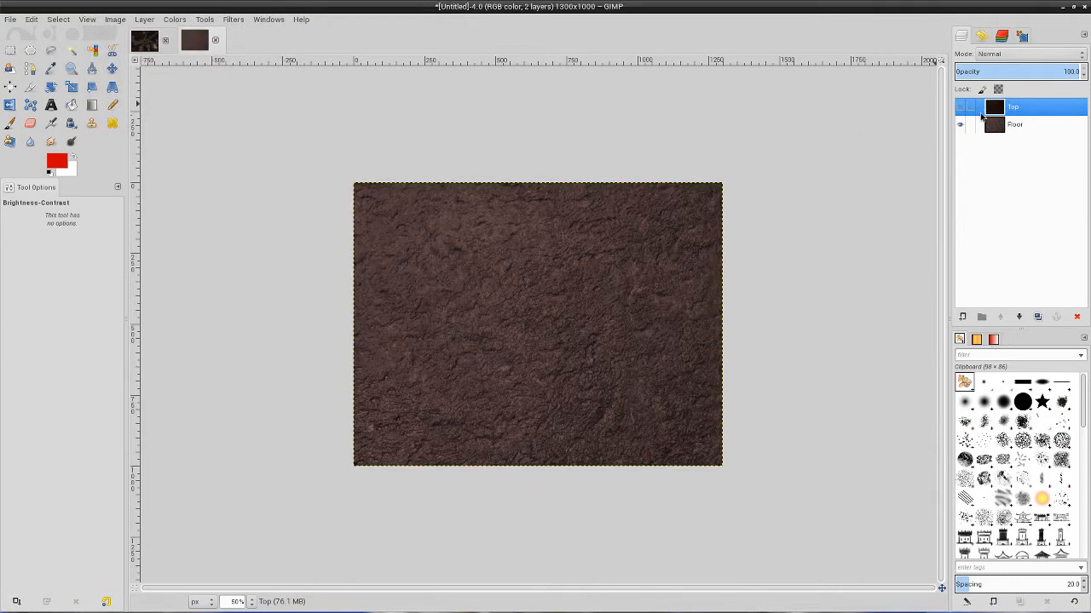
pyautogui.click(1016, 128)
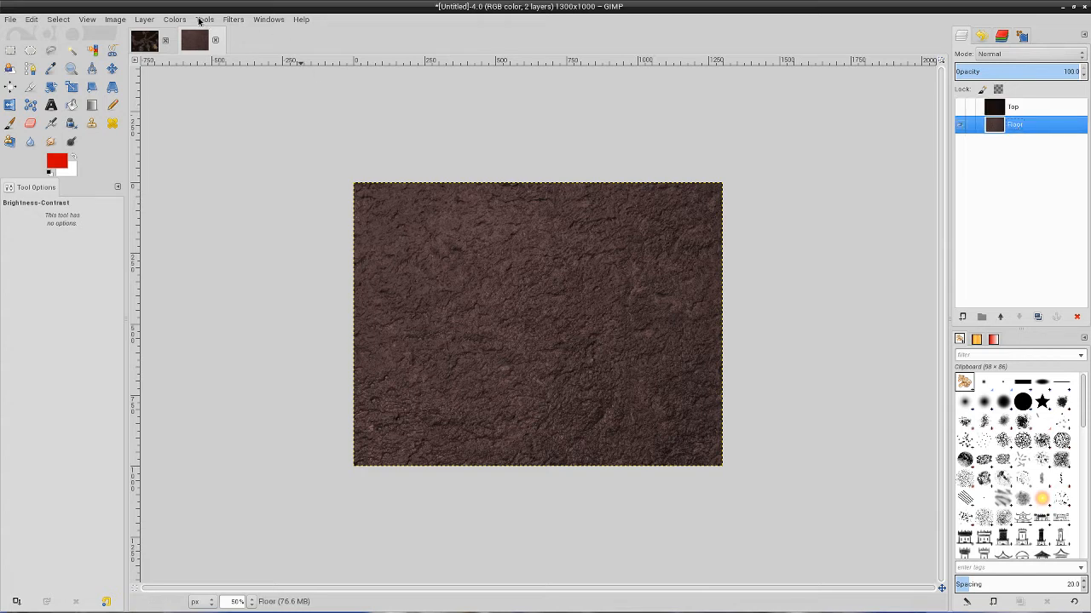
pyautogui.click(177, 19)
pyautogui.click(187, 75)
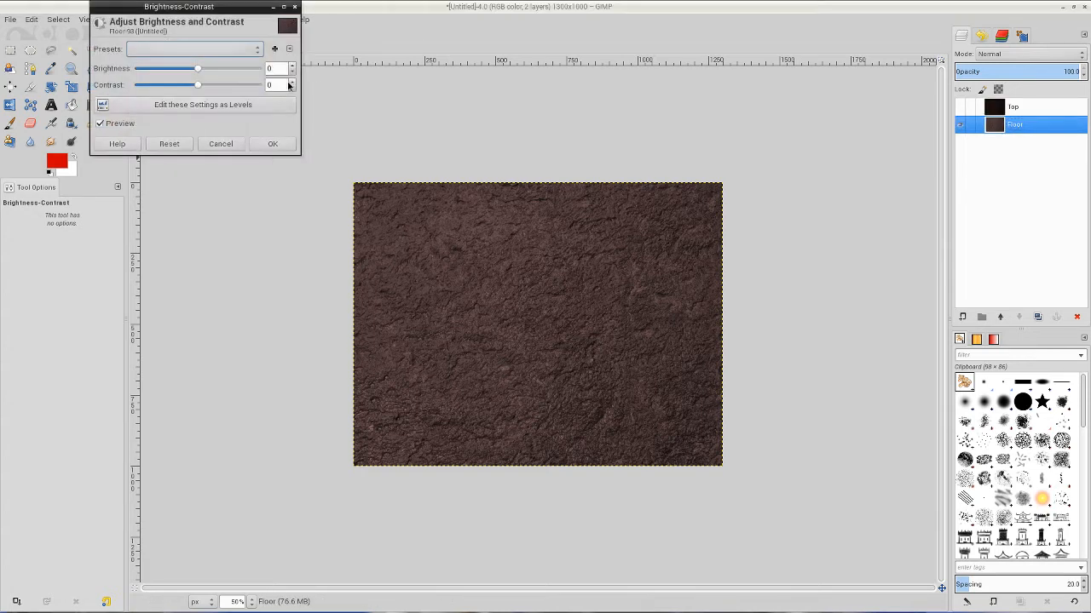
pyautogui.scroll(13, 293, 82)
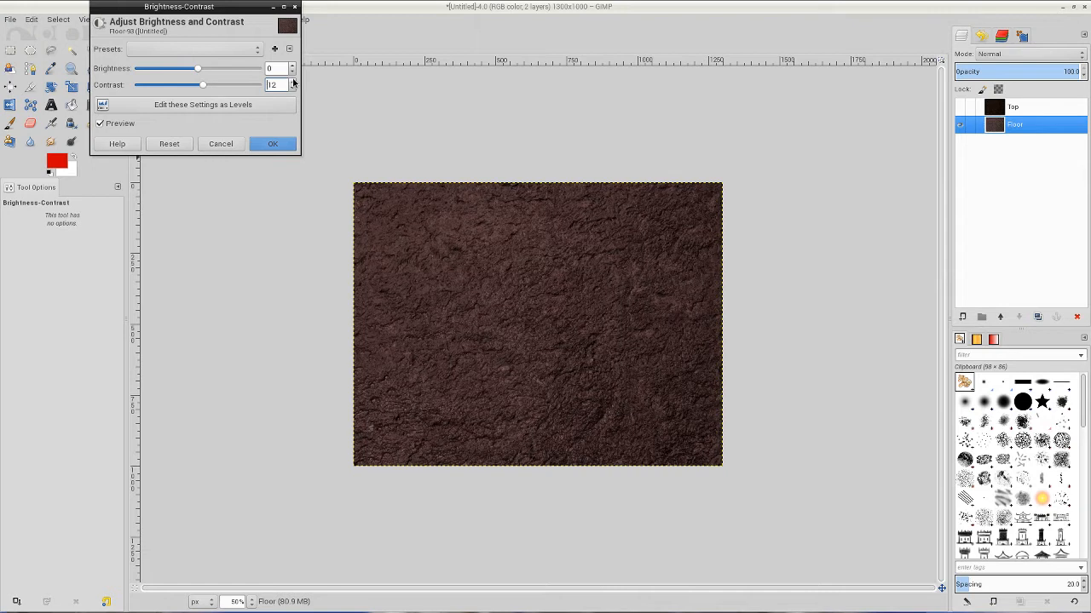
pyautogui.click(269, 145)
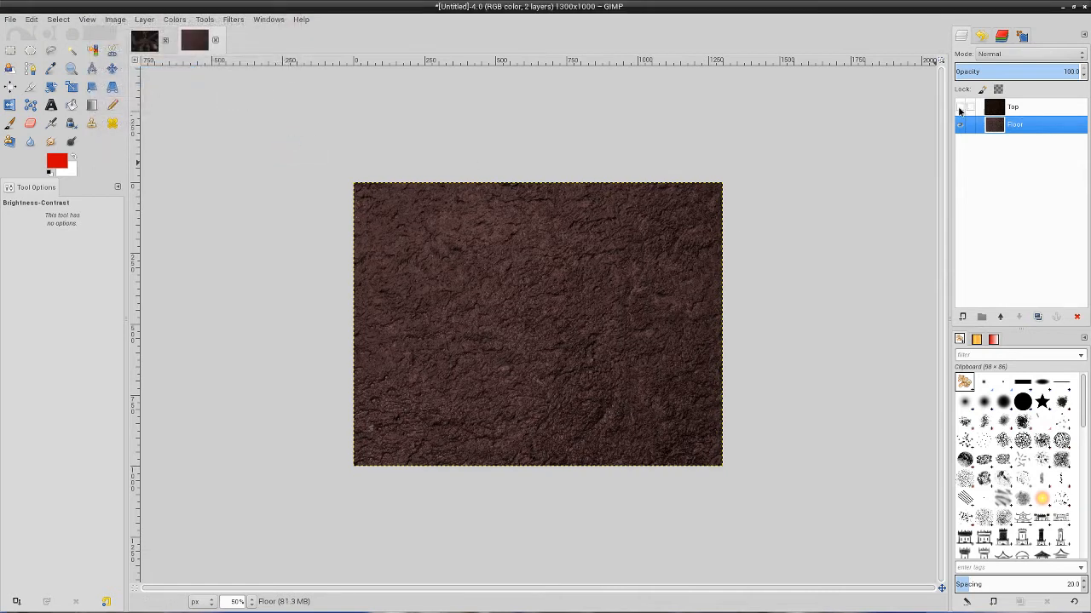
pyautogui.click(958, 109)
pyautogui.click(959, 109)
pyautogui.click(958, 109)
pyautogui.click(959, 109)
# Try rendering randomized Solid Noise clouds on the Floor layer, and undo the render.
pyautogui.click(236, 20)
pyautogui.moveTo(281, 223)
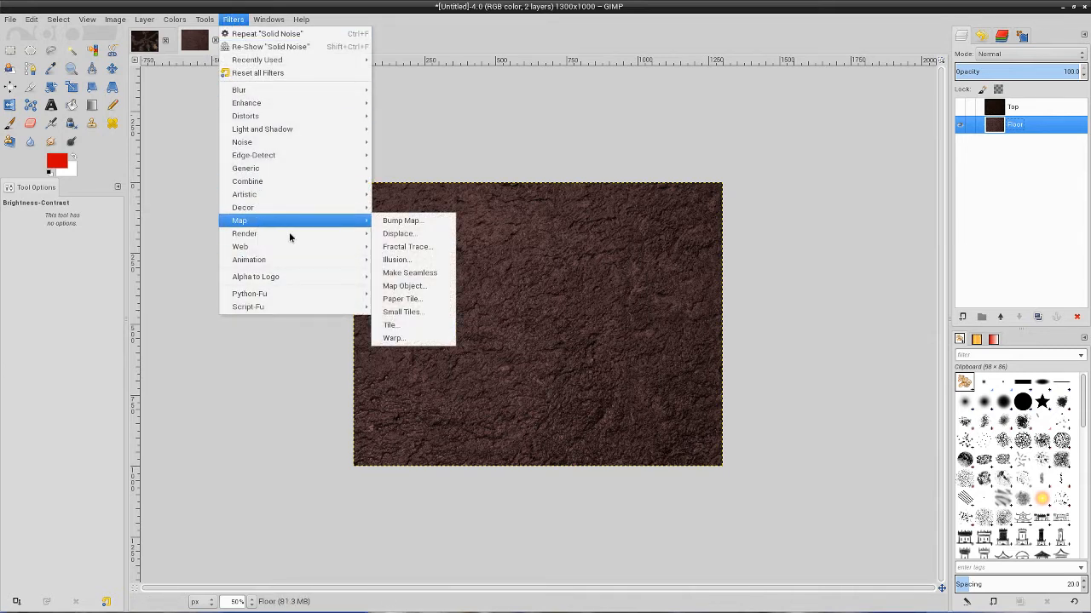
pyautogui.moveTo(400, 233)
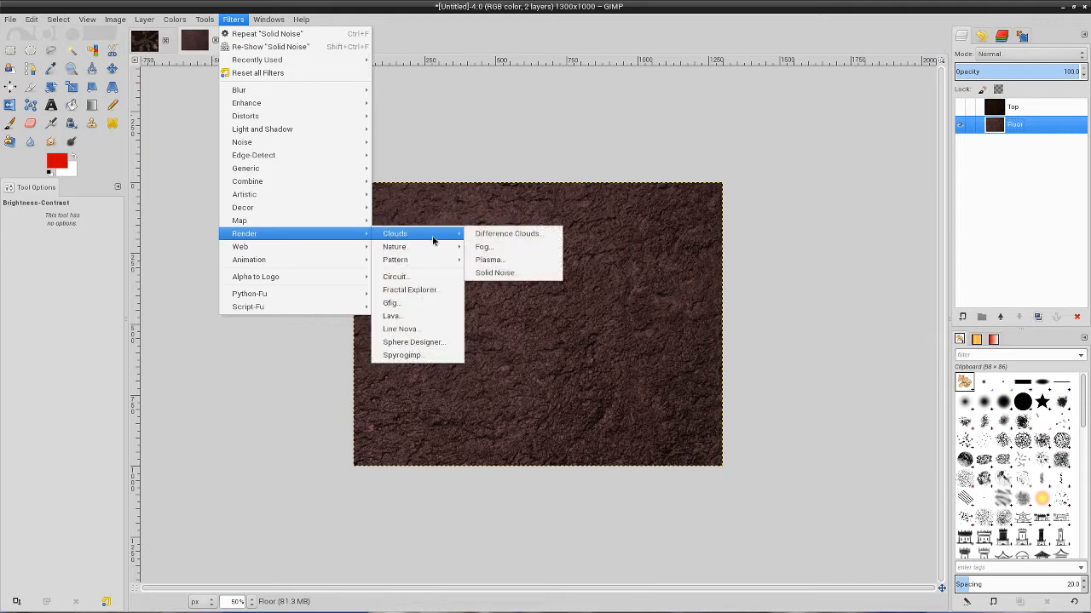
pyautogui.click(495, 273)
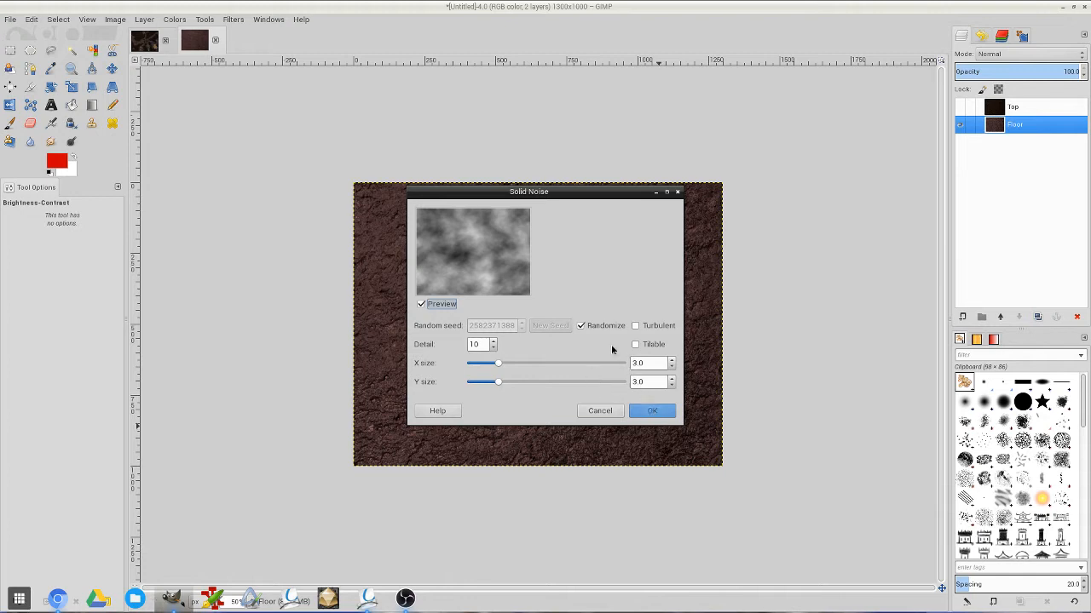
pyautogui.click(580, 326)
pyautogui.click(580, 327)
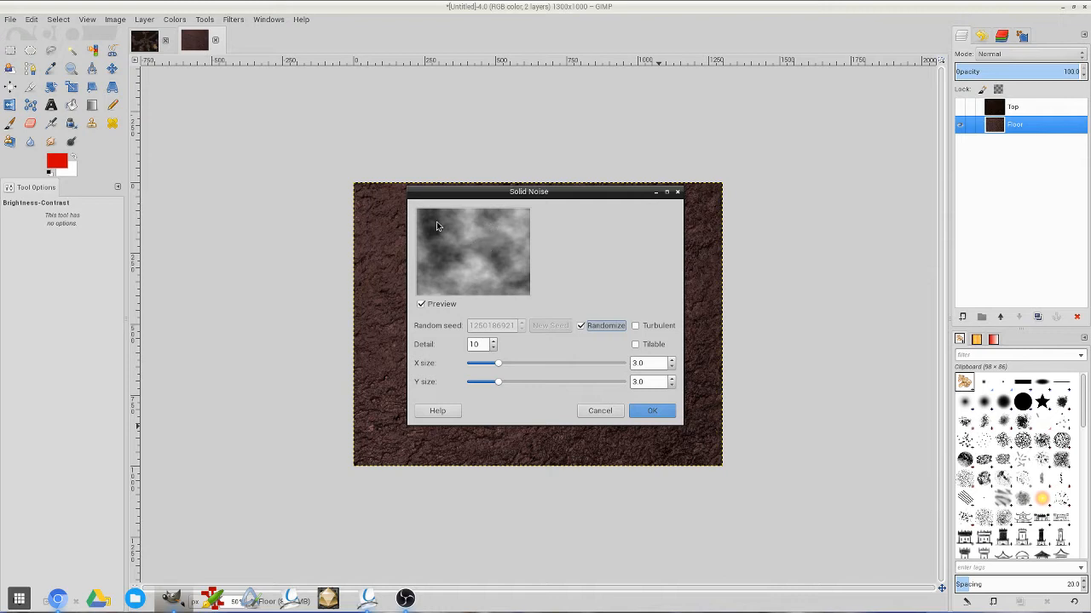
pyautogui.click(581, 325)
pyautogui.click(582, 325)
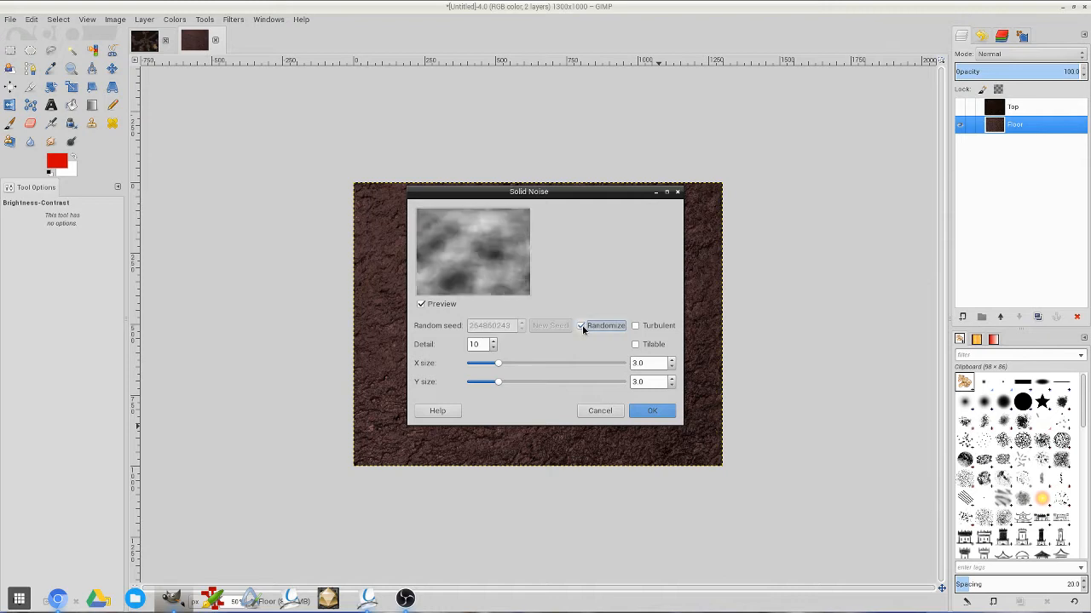
pyautogui.click(582, 325)
pyautogui.click(582, 325)
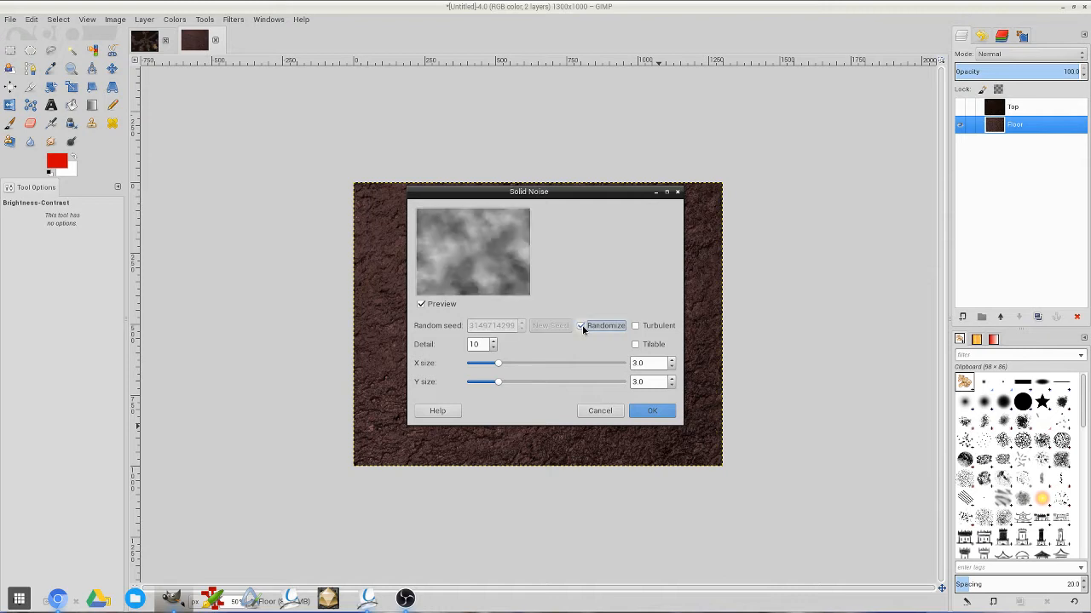
pyautogui.click(582, 326)
pyautogui.click(582, 325)
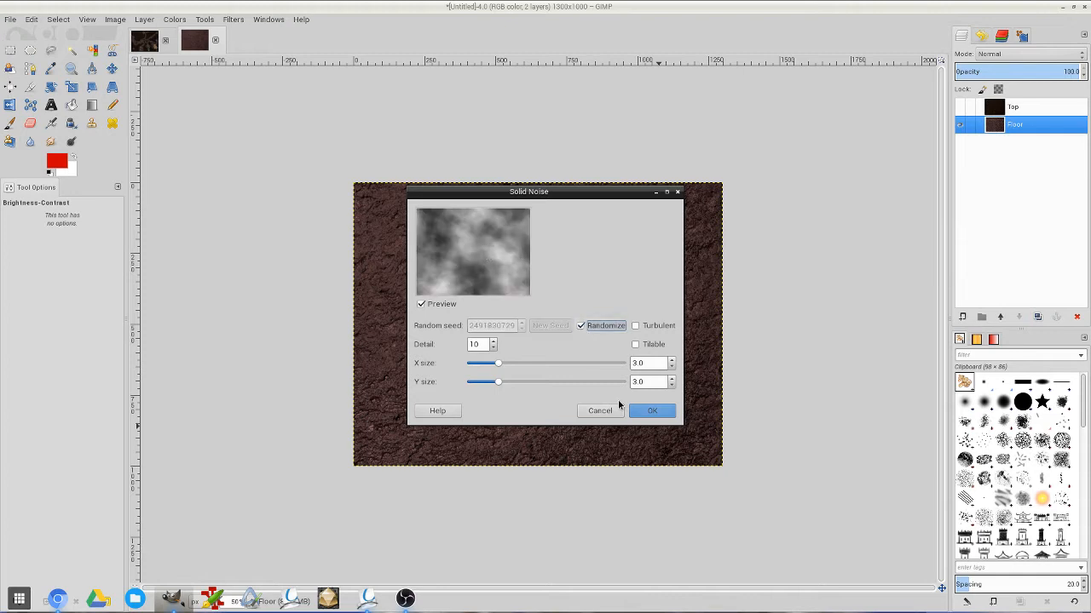
pyautogui.click(651, 411)
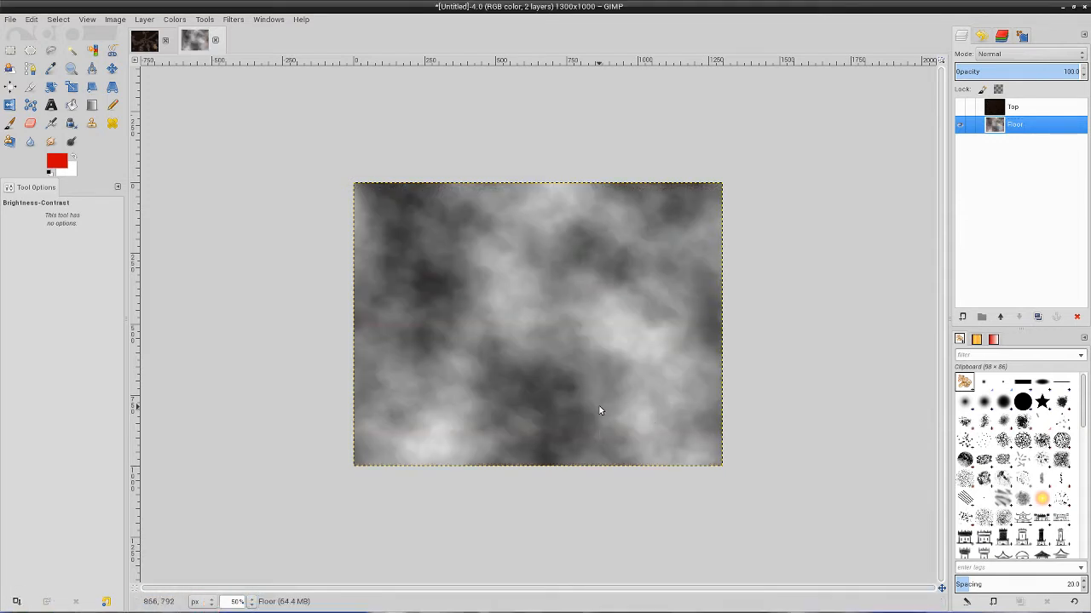
pyautogui.hotkey('ctrl', 'z')
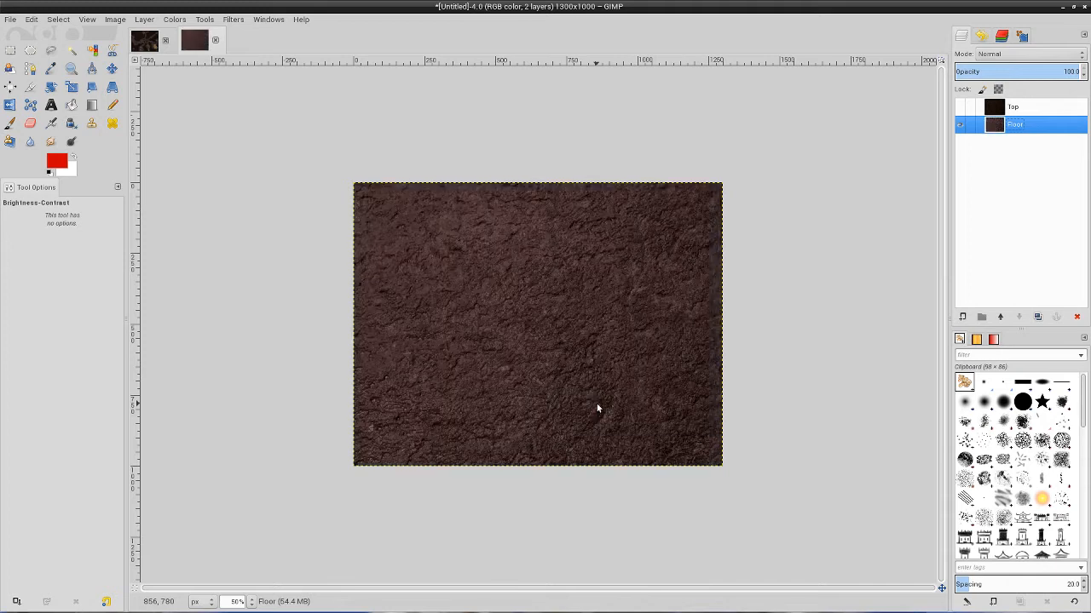
# Create a transparent 1300 x 1000 px layer named "Cavern" and move it above the Top layer.
pyautogui.click(962, 316)
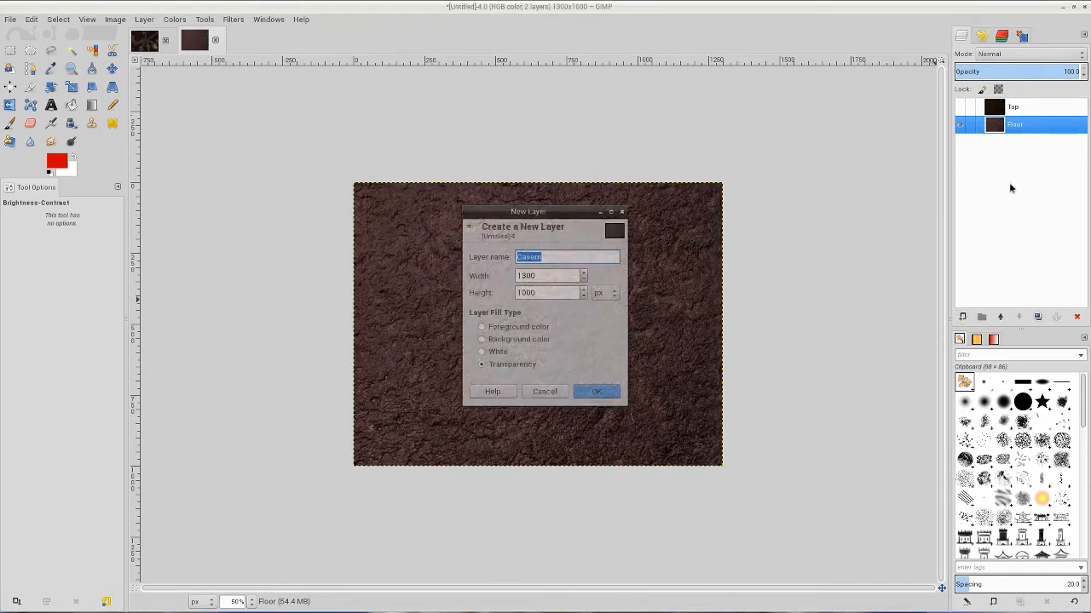
pyautogui.click(600, 393)
pyautogui.moveTo(1020, 127); pyautogui.dragTo(1025, 107)
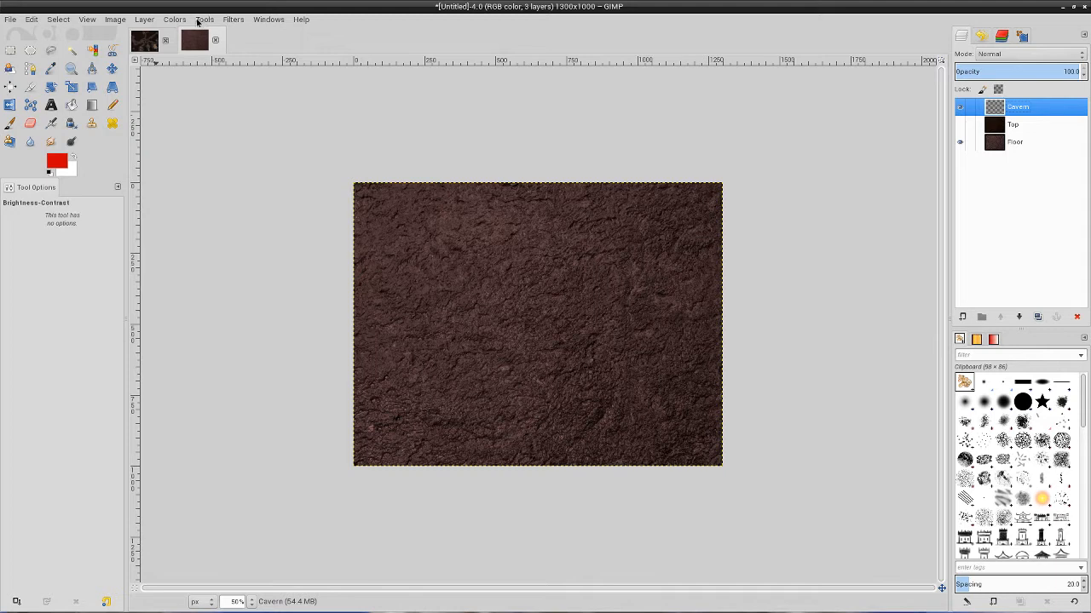
# Render randomized Solid Noise on the Cavern layer with detail 10 and X and Y size 3.0, rerolling the seed until the pattern suits.
pyautogui.click(143, 20)
pyautogui.moveTo(167, 24)
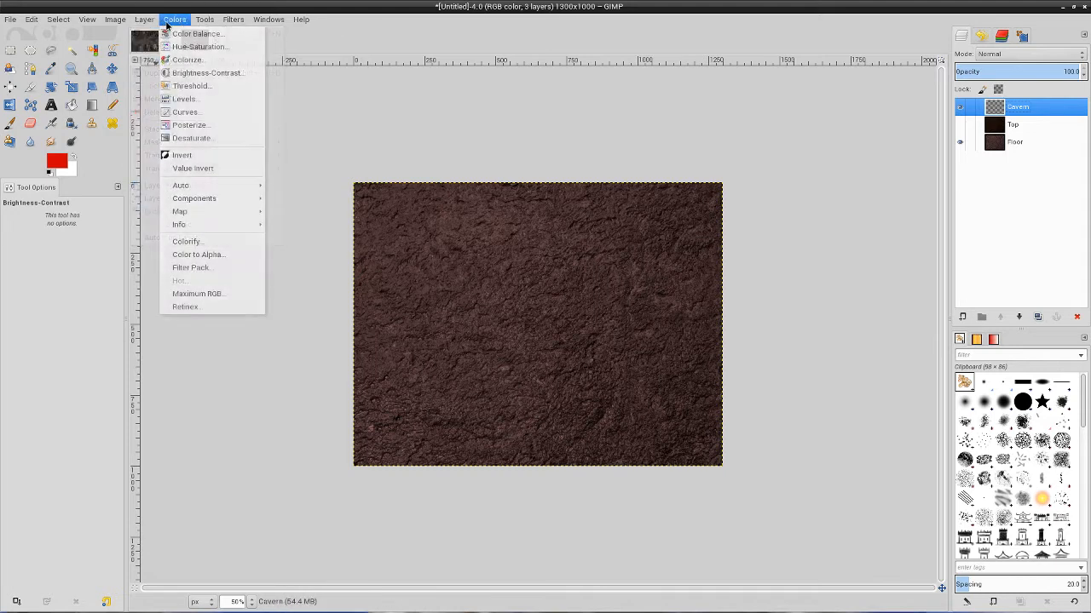
pyautogui.moveTo(233, 19)
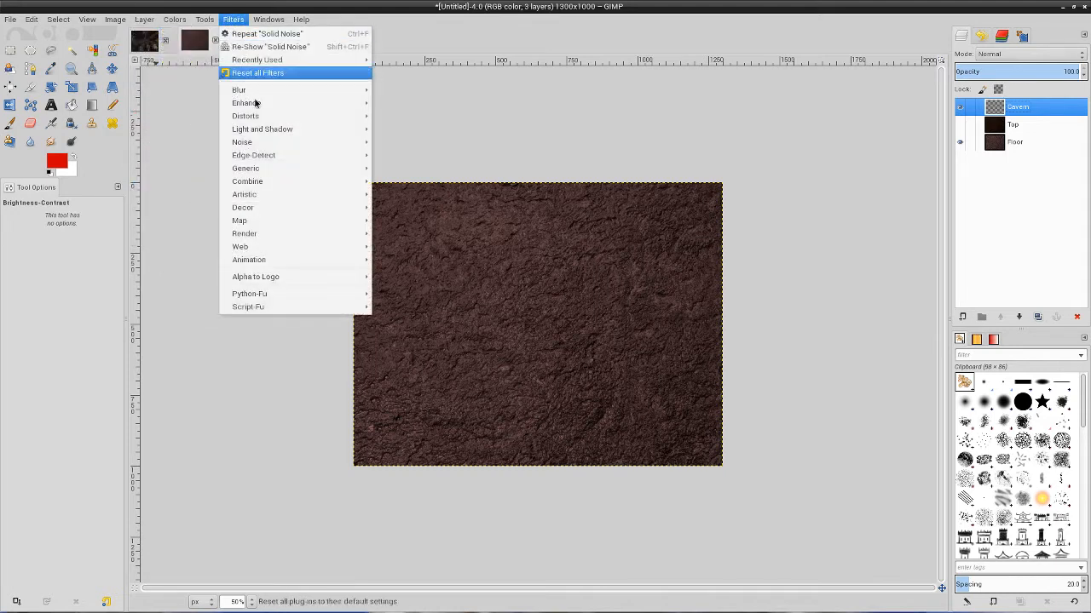
pyautogui.moveTo(346, 233)
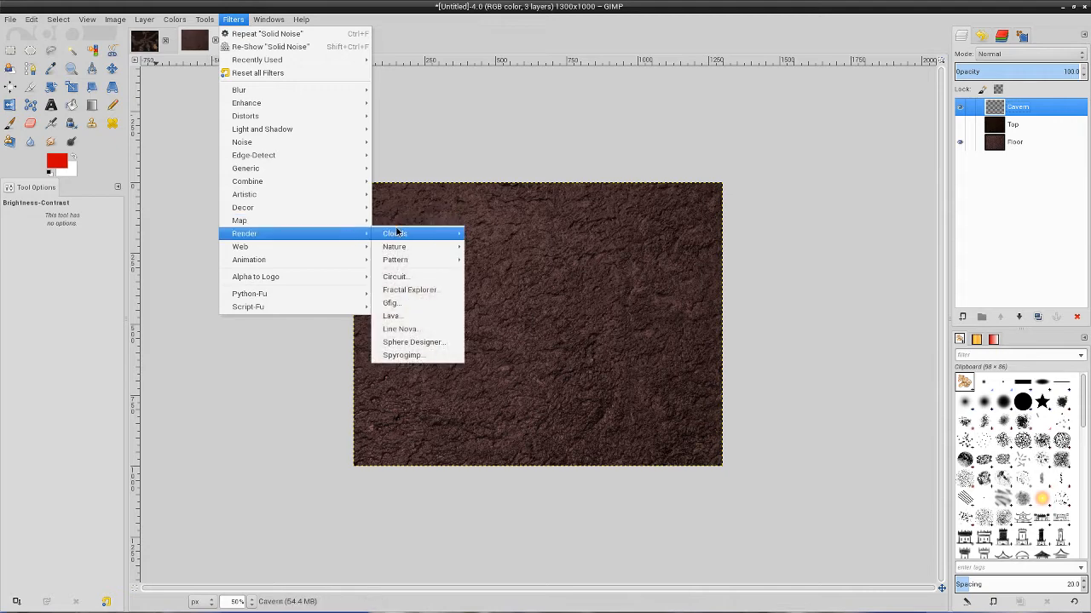
pyautogui.moveTo(396, 232)
pyautogui.click(492, 273)
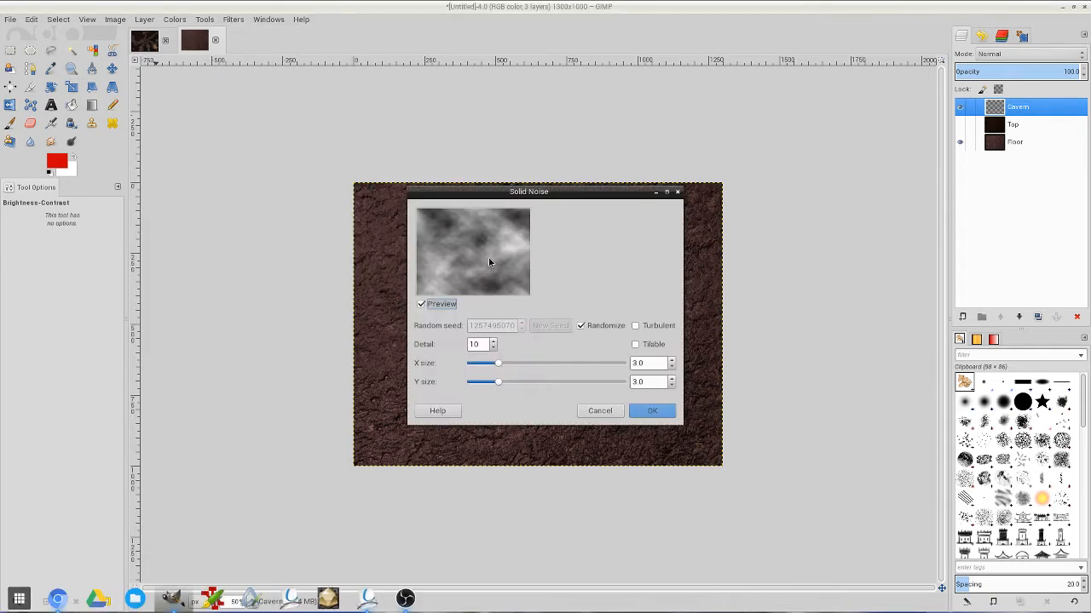
pyautogui.click(581, 325)
pyautogui.click(581, 325)
pyautogui.click(581, 326)
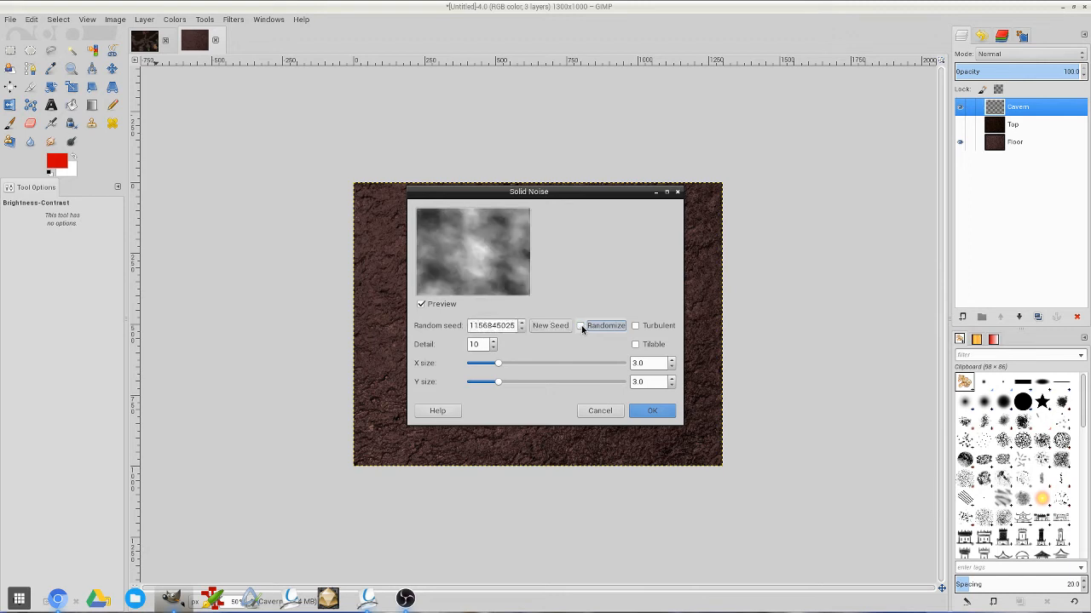
pyautogui.click(581, 325)
pyautogui.click(581, 326)
pyautogui.click(581, 326)
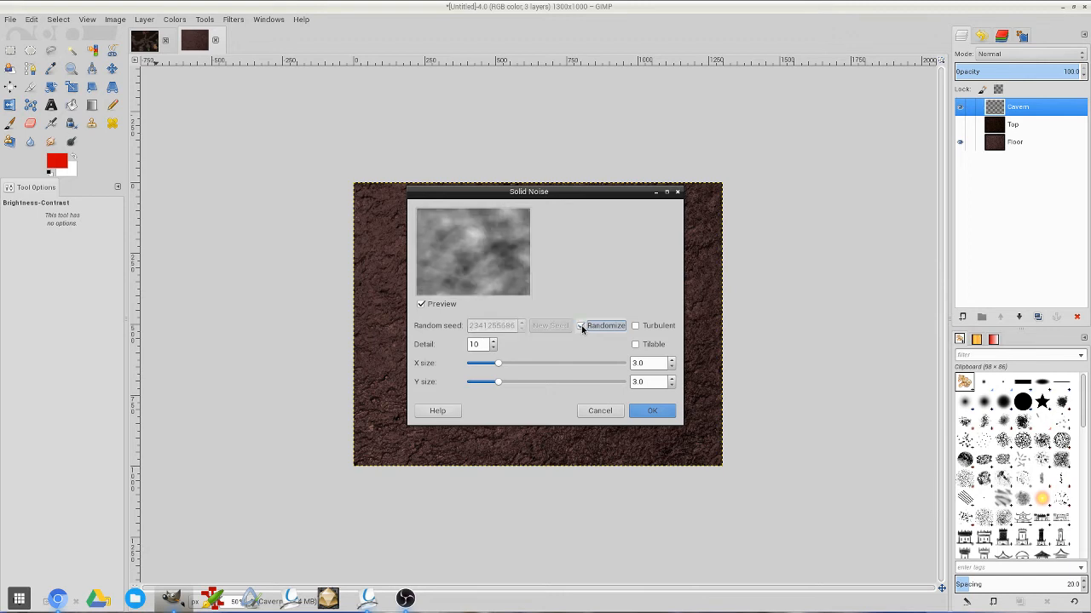
pyautogui.click(581, 326)
pyautogui.click(581, 326)
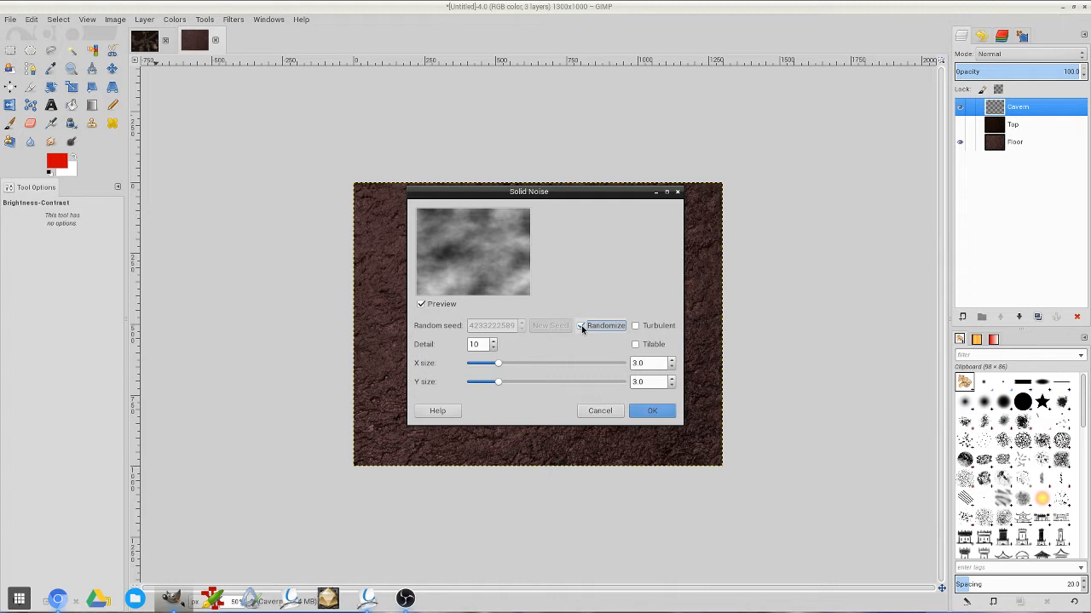
pyautogui.click(652, 410)
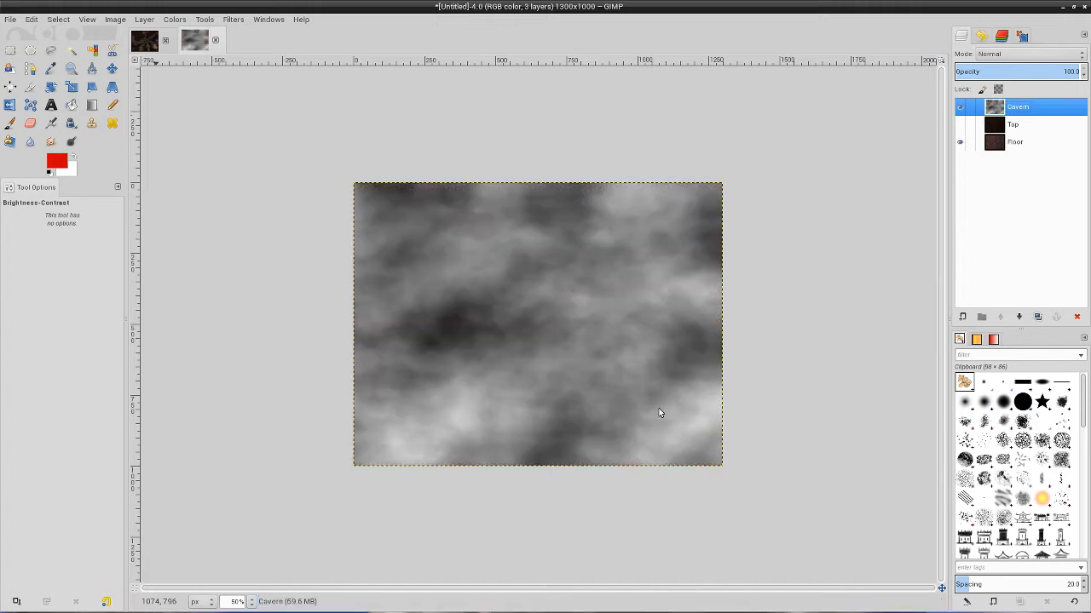
# Show the Top layer, then start a Threshold on the Cavern layer with a range of 119 to 148.
pyautogui.click(960, 125)
pyautogui.click(174, 19)
pyautogui.click(199, 88)
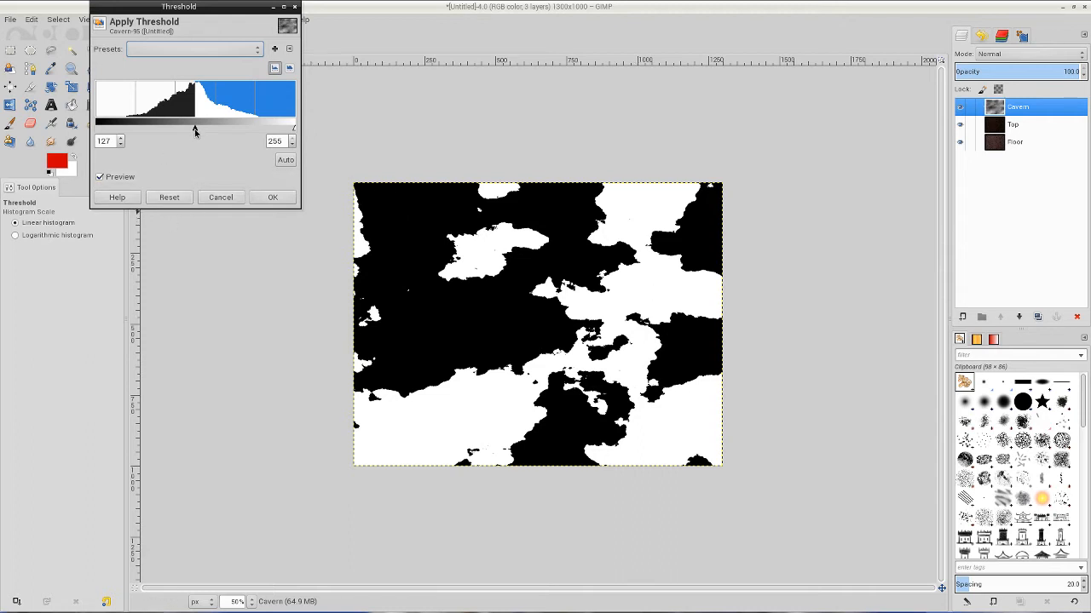
pyautogui.moveTo(194, 130); pyautogui.dragTo(186, 135)
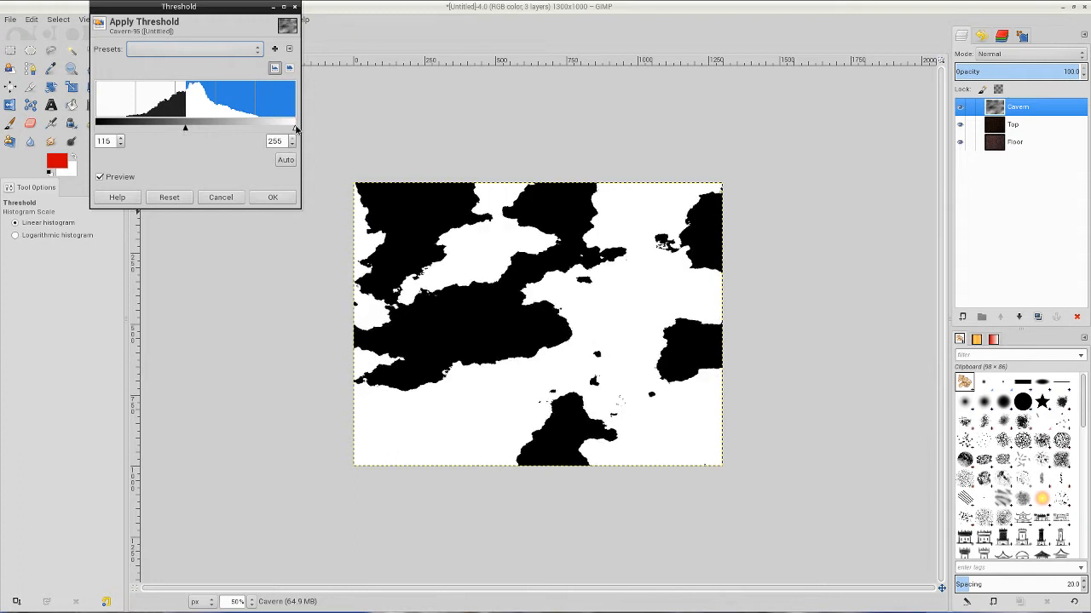
pyautogui.moveTo(295, 131); pyautogui.dragTo(220, 132)
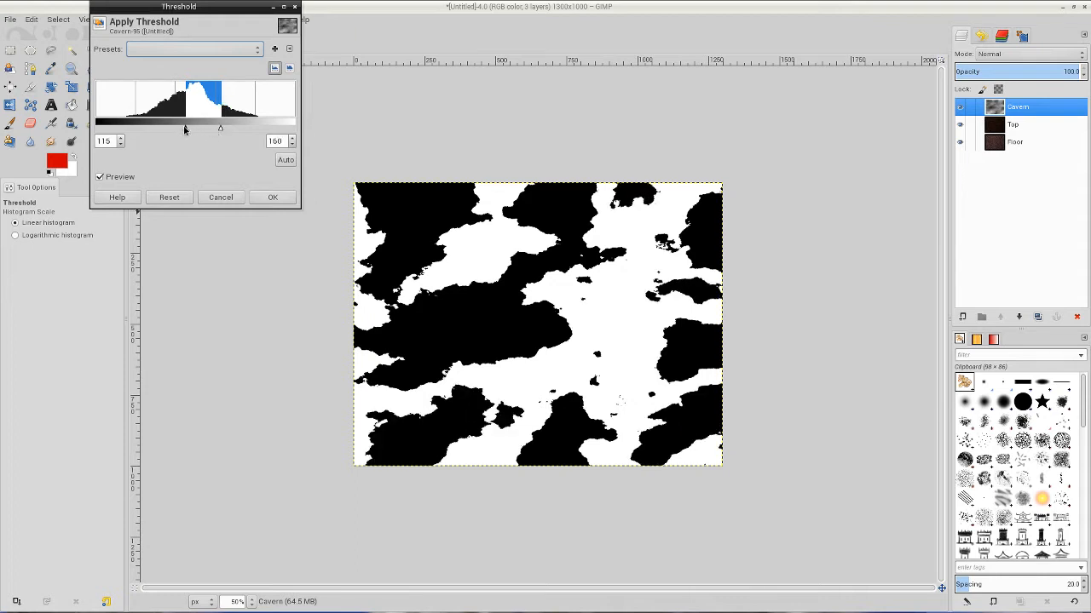
pyautogui.moveTo(184, 128); pyautogui.dragTo(189, 128)
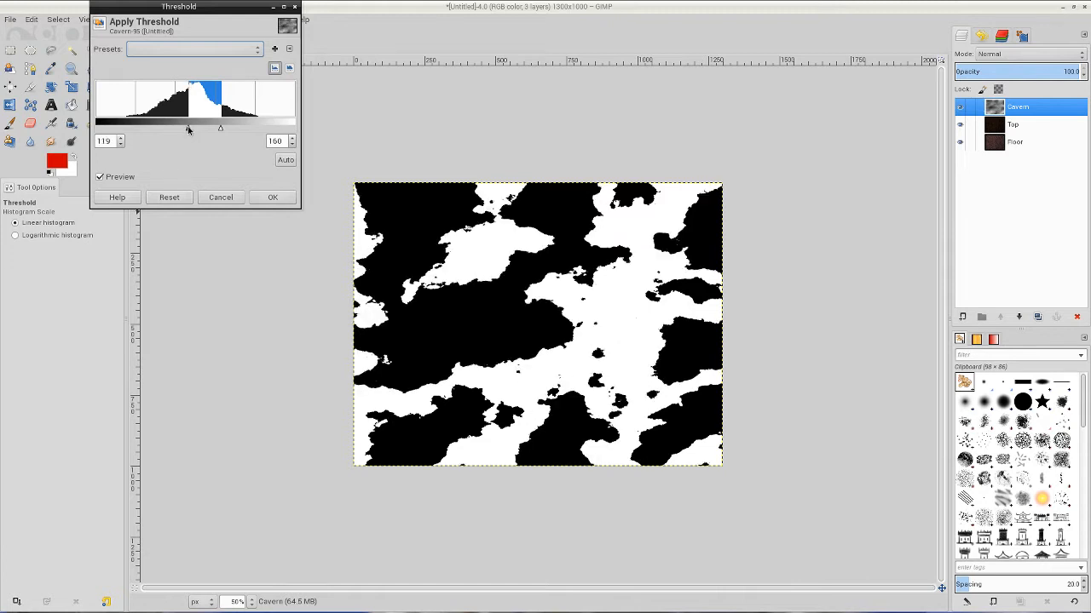
pyautogui.moveTo(188, 129)
pyautogui.mouseDown()
pyautogui.moveTo(205, 129)
pyautogui.moveTo(188, 131)
pyautogui.mouseUp()
pyautogui.moveTo(221, 132); pyautogui.dragTo(211, 130)
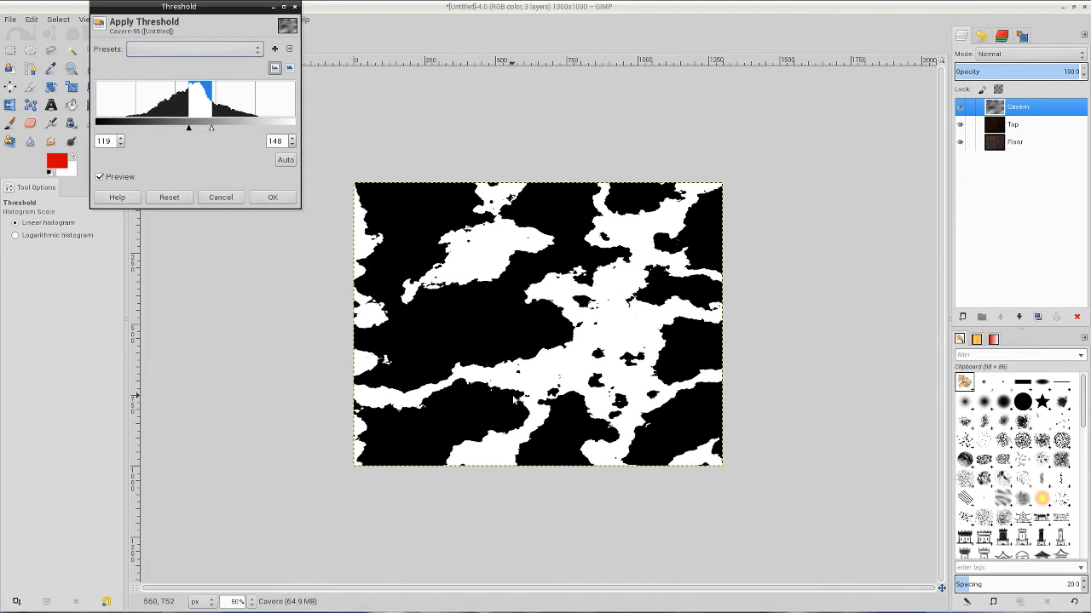
# Try a wider Threshold range of 114 to 167 on the Cavern layer.
pyautogui.click(121, 144)
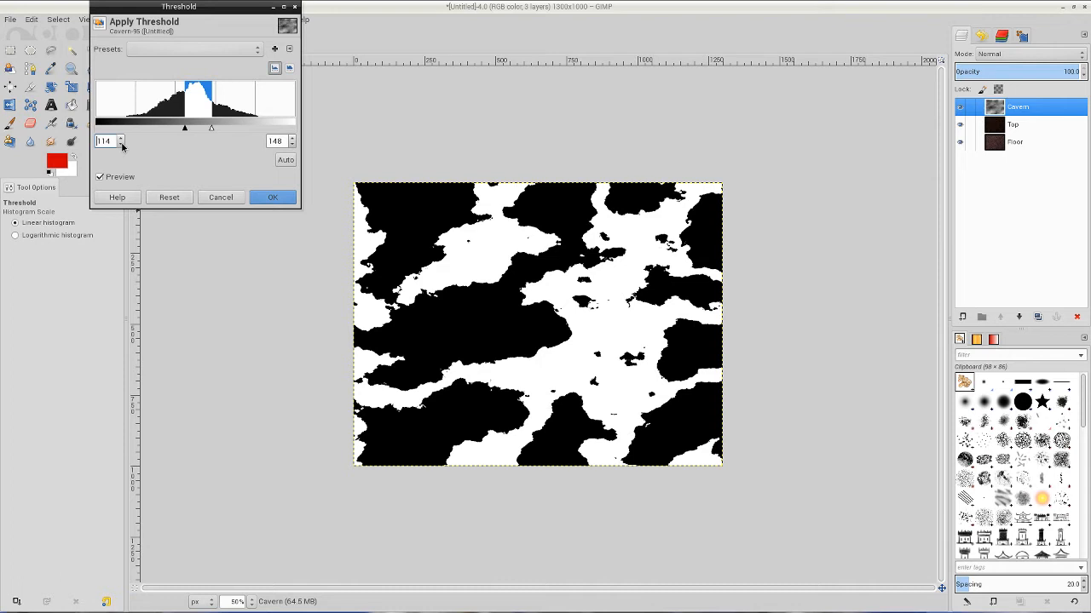
pyautogui.click(292, 139)
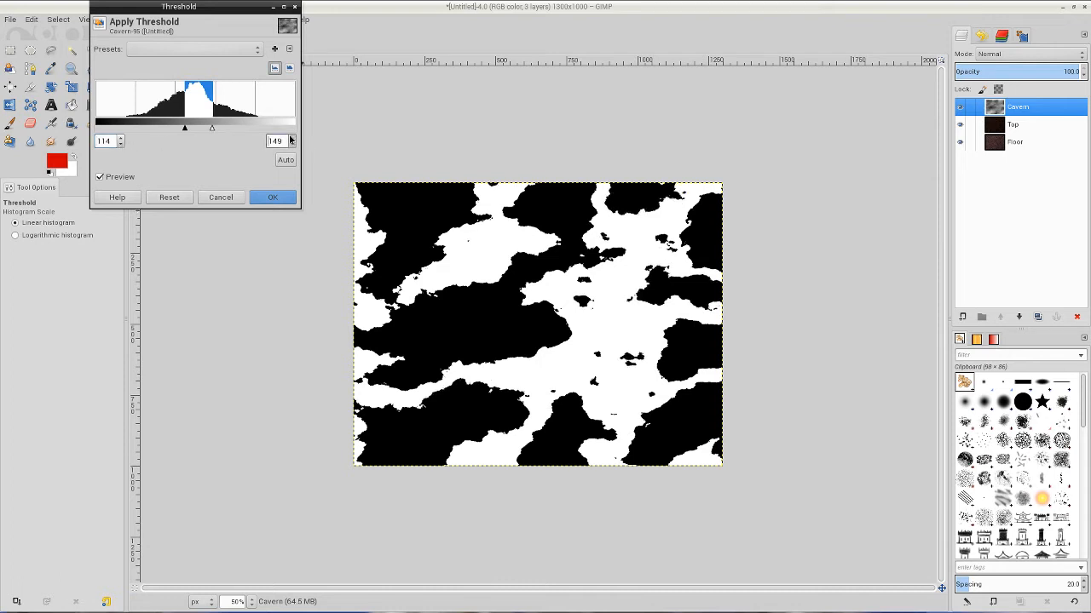
pyautogui.click(292, 139)
pyautogui.click(293, 139)
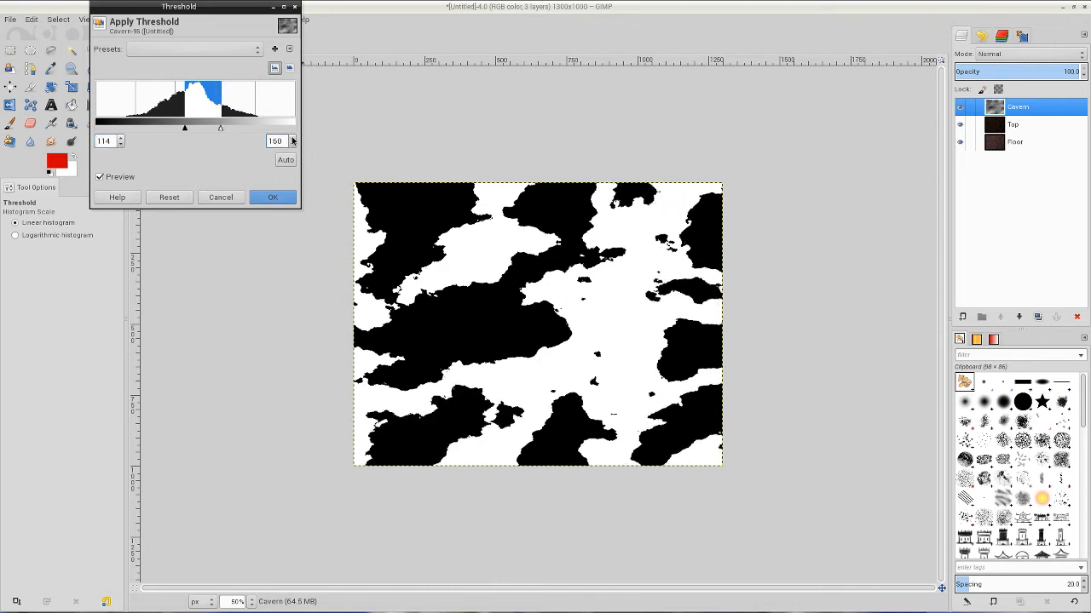
pyautogui.click(293, 139)
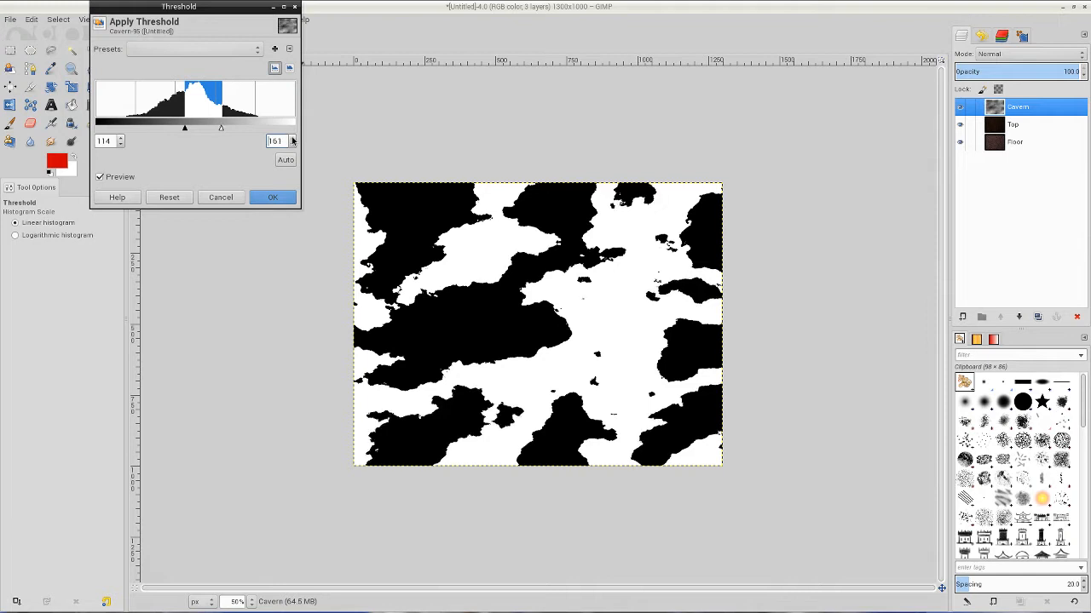
pyautogui.click(292, 139)
pyautogui.click(293, 138)
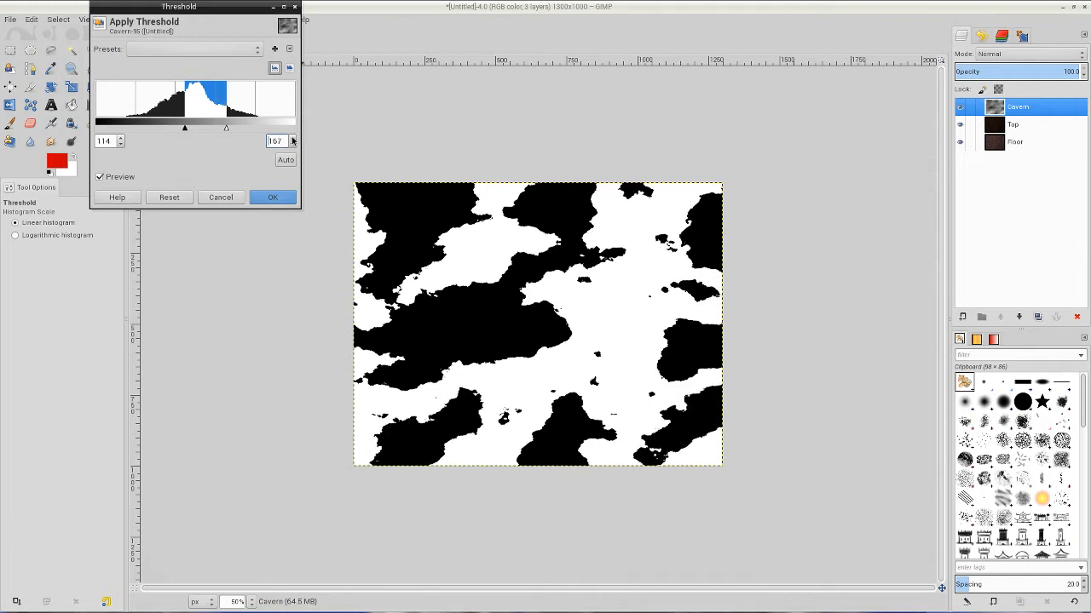
# Set the Cavern layer's Threshold range to 112 to 147 and apply it.
pyautogui.click(121, 144)
pyautogui.click(121, 144)
pyautogui.click(121, 144)
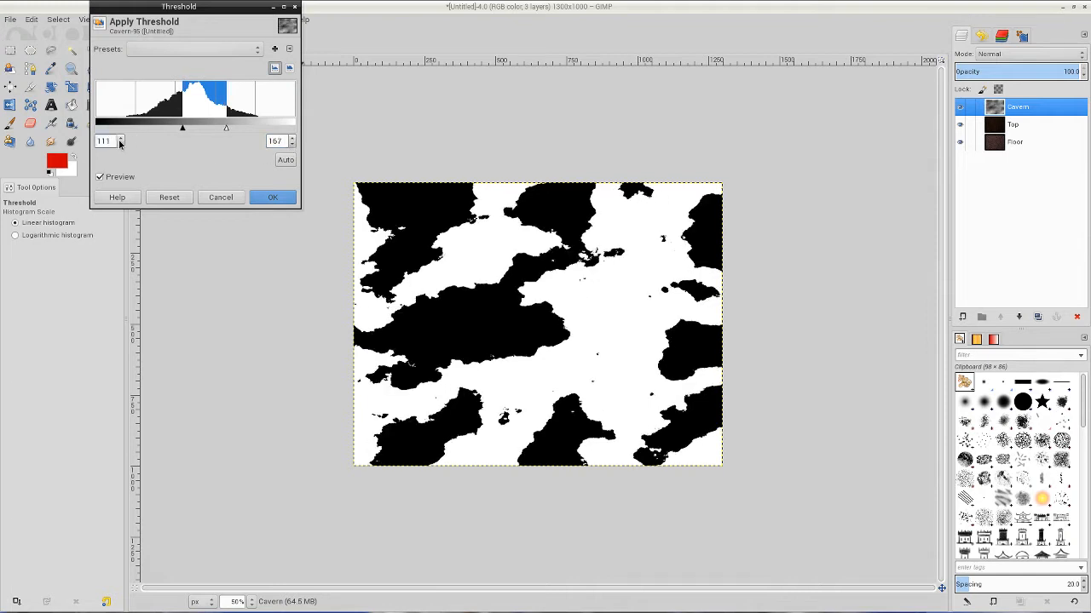
pyautogui.click(120, 145)
pyautogui.click(120, 145)
pyautogui.click(120, 145)
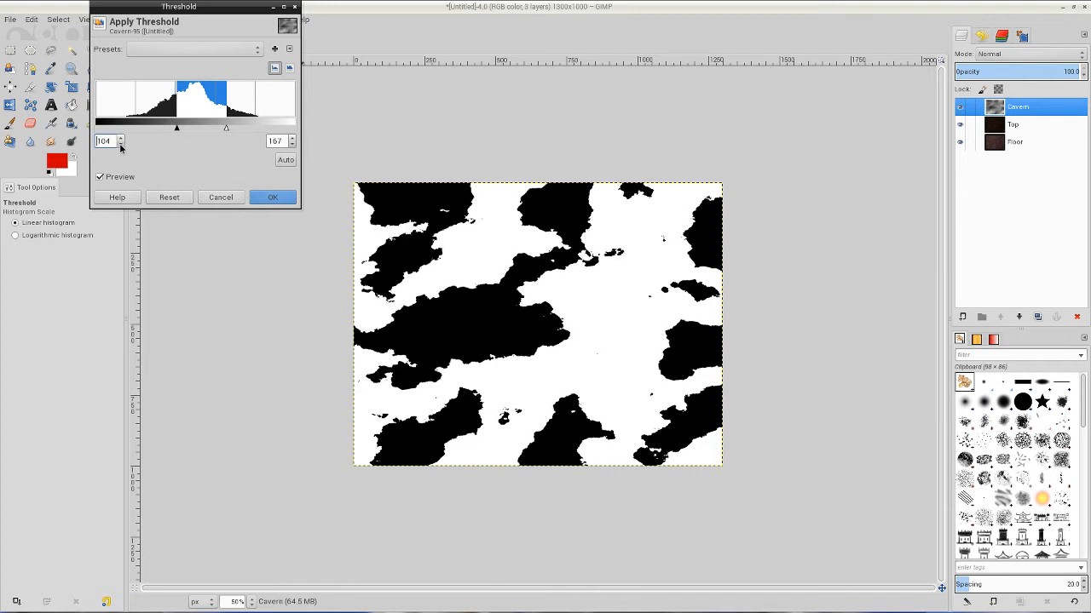
pyautogui.click(120, 145)
pyautogui.click(120, 145)
pyautogui.click(120, 145)
pyautogui.click(120, 145)
pyautogui.click(121, 139)
pyautogui.click(122, 139)
pyautogui.click(122, 139)
pyautogui.click(122, 139)
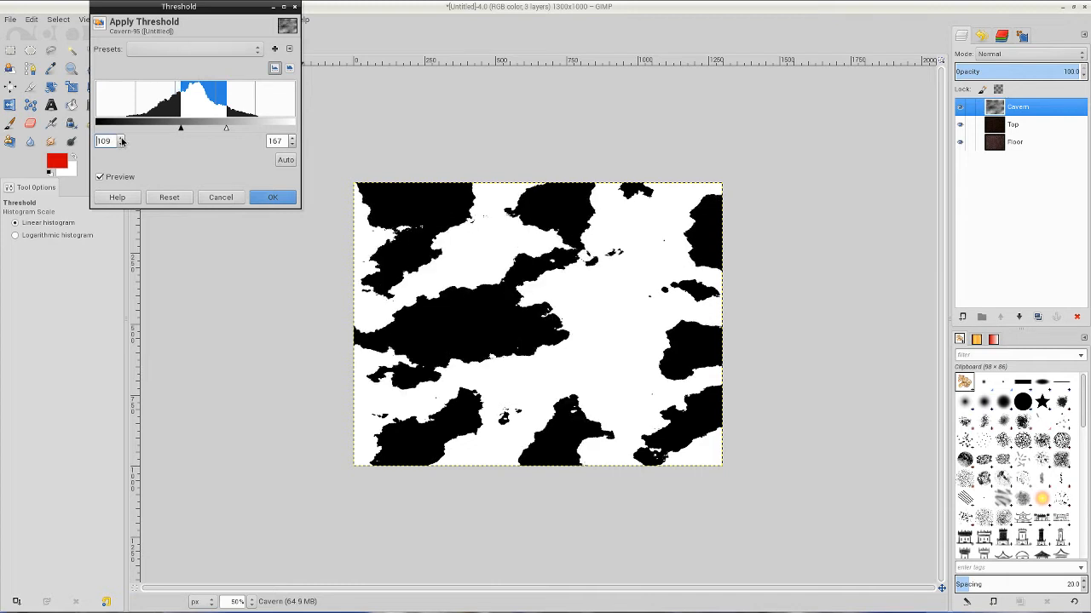
pyautogui.click(122, 139)
pyautogui.click(122, 139)
pyautogui.click(122, 139)
pyautogui.click(121, 139)
pyautogui.click(293, 144)
pyautogui.click(293, 144)
pyautogui.click(293, 144)
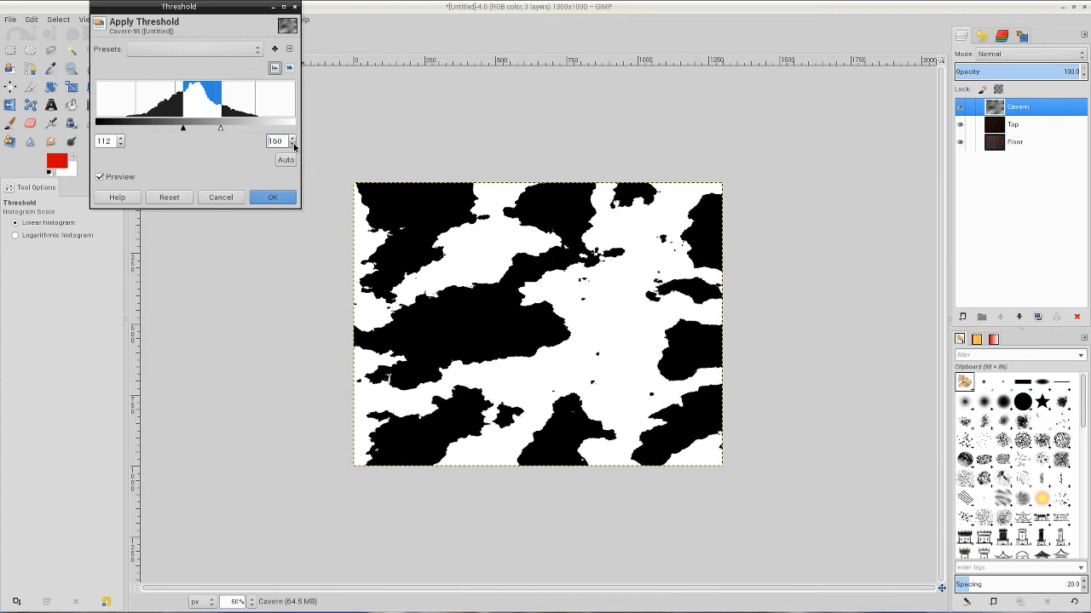
pyautogui.click(293, 144)
pyautogui.click(293, 144)
pyautogui.click(293, 144)
pyautogui.click(293, 144)
pyautogui.click(293, 144)
pyautogui.click(293, 144)
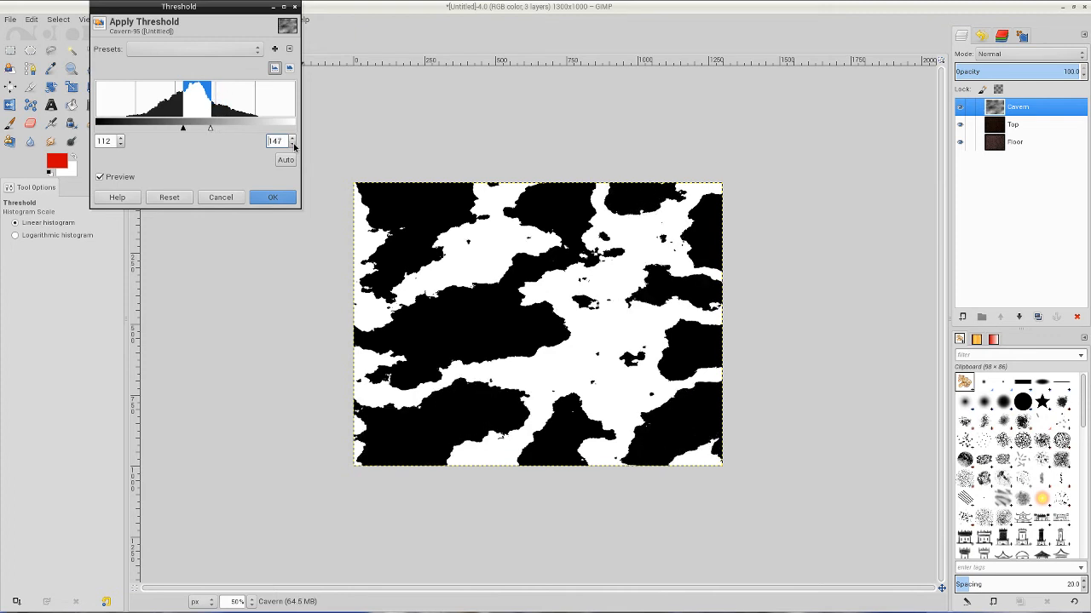
pyautogui.click(271, 199)
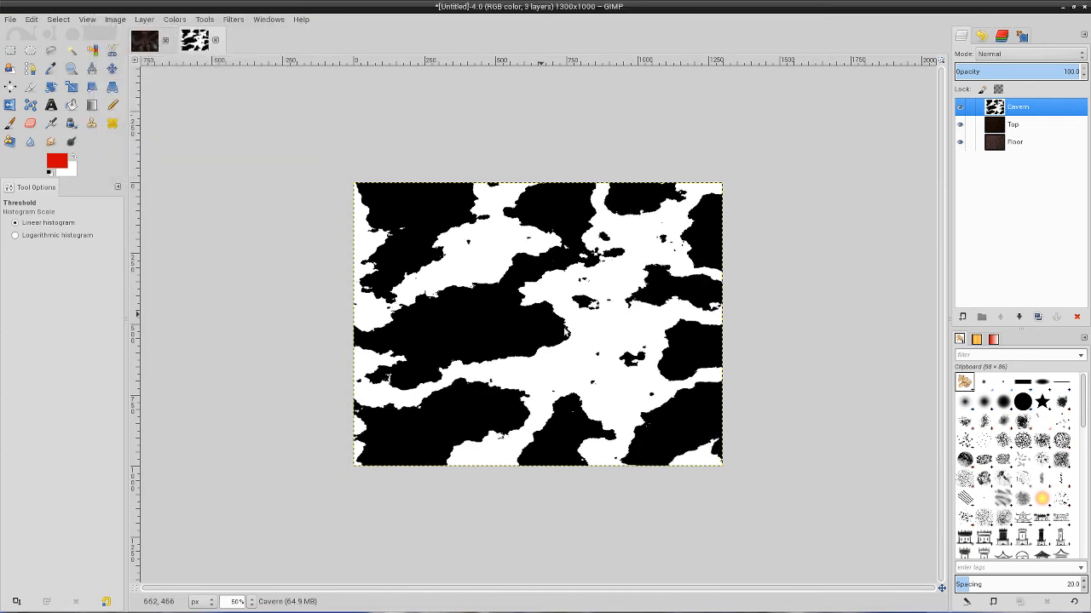
# Change the foreground color to black (000000).
pyautogui.click(65, 165)
pyautogui.moveTo(697, 185); pyautogui.dragTo(652, 210)
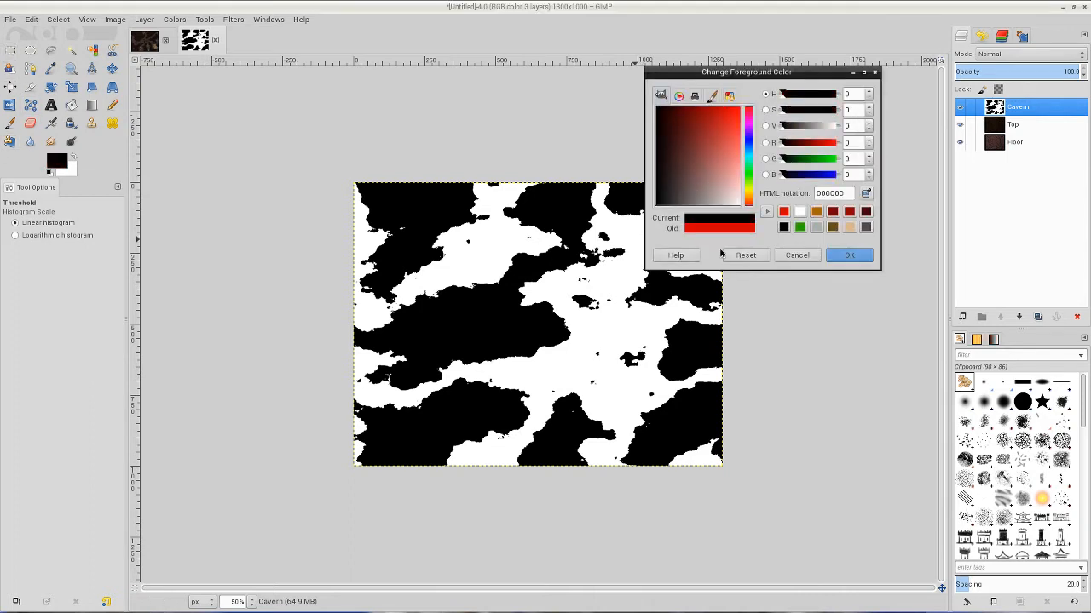
pyautogui.click(832, 258)
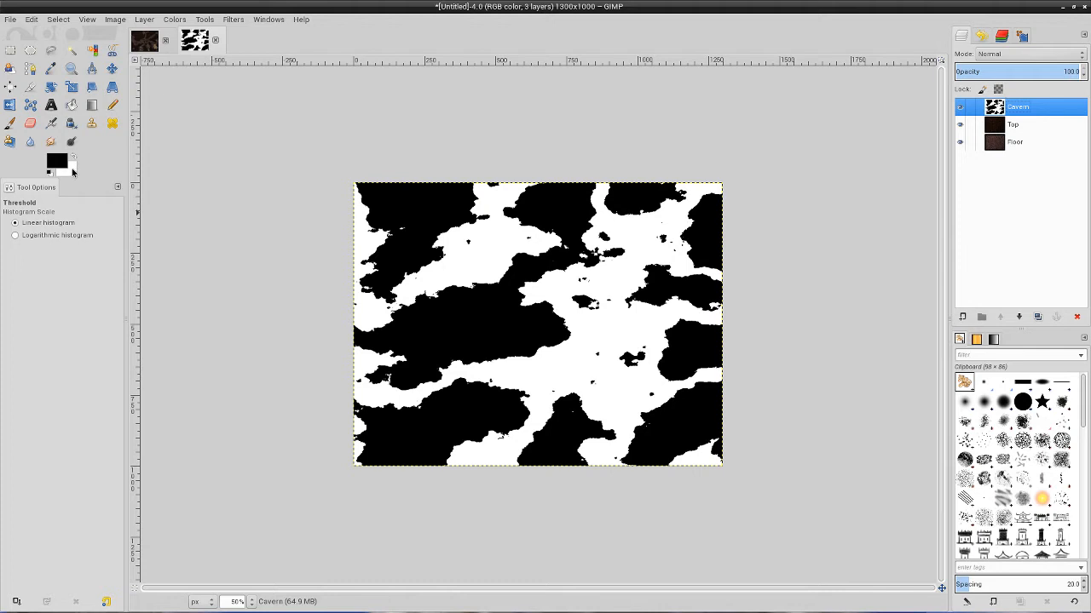
# Set up the Paintbrush with the 2. Hardness 100 brush at size 3.
pyautogui.click(9, 124)
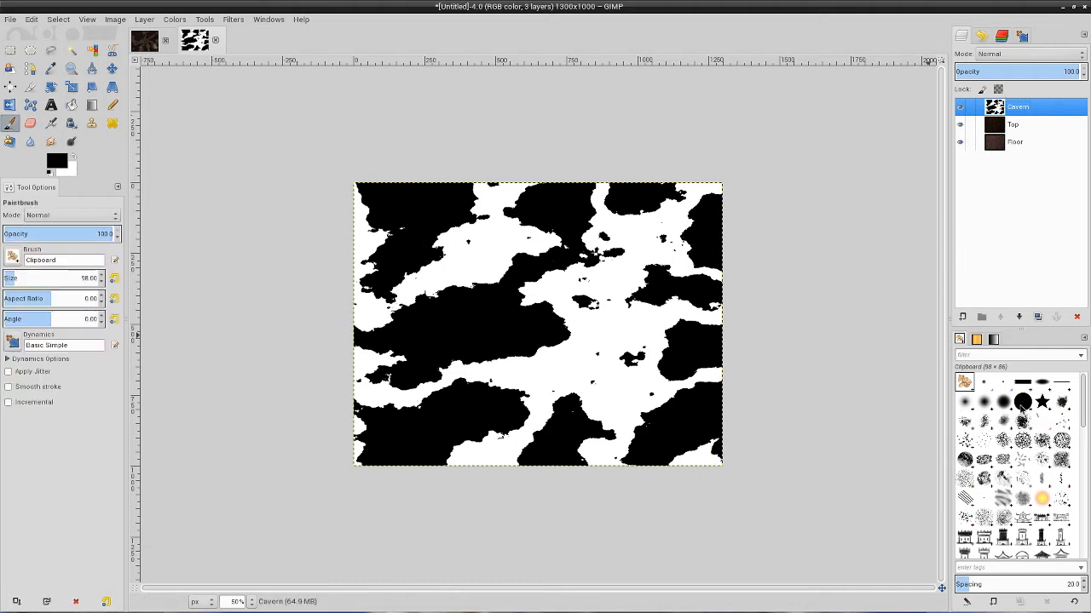
pyautogui.click(1022, 402)
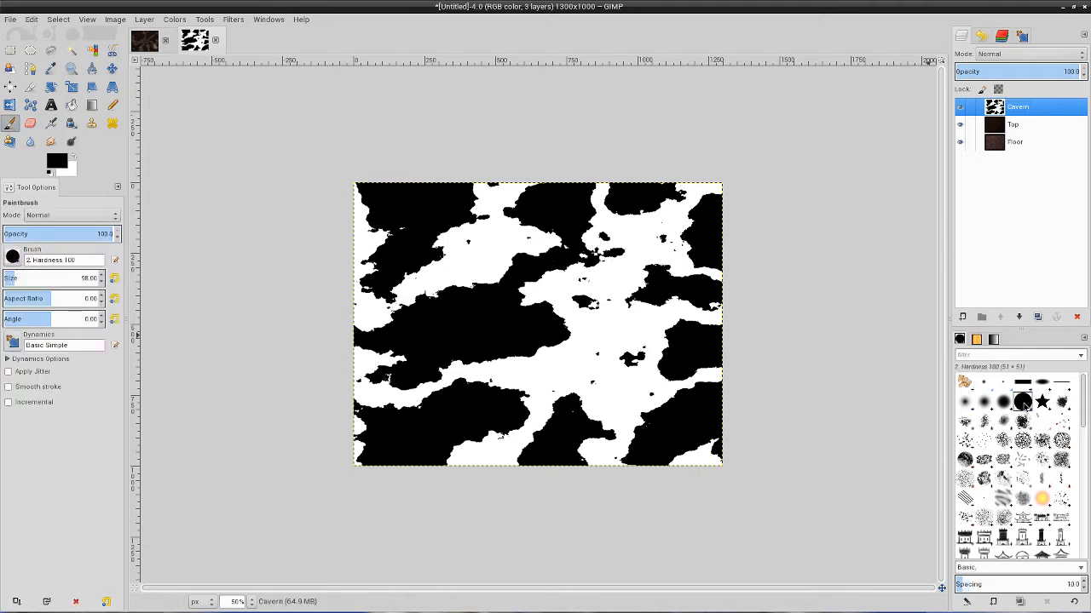
pyautogui.click(102, 282)
pyautogui.doubleClick(102, 275)
# Paint a short wavy black test stroke in the white area near the middle of the cavern, and undo it.
pyautogui.moveTo(444, 267); pyautogui.dragTo(451, 279)
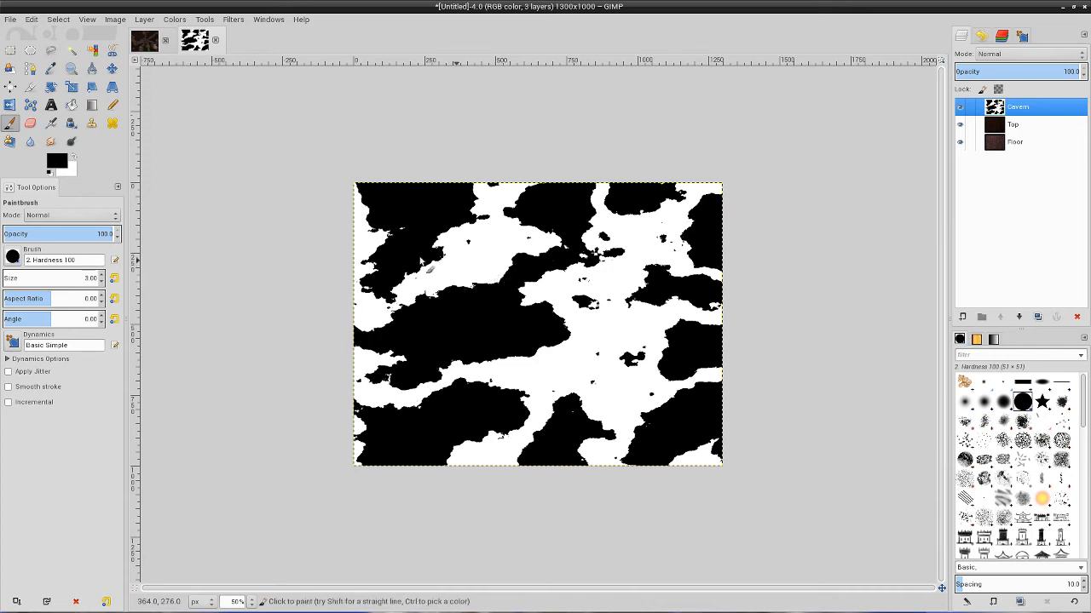
pyautogui.scroll(1, 467, 329)
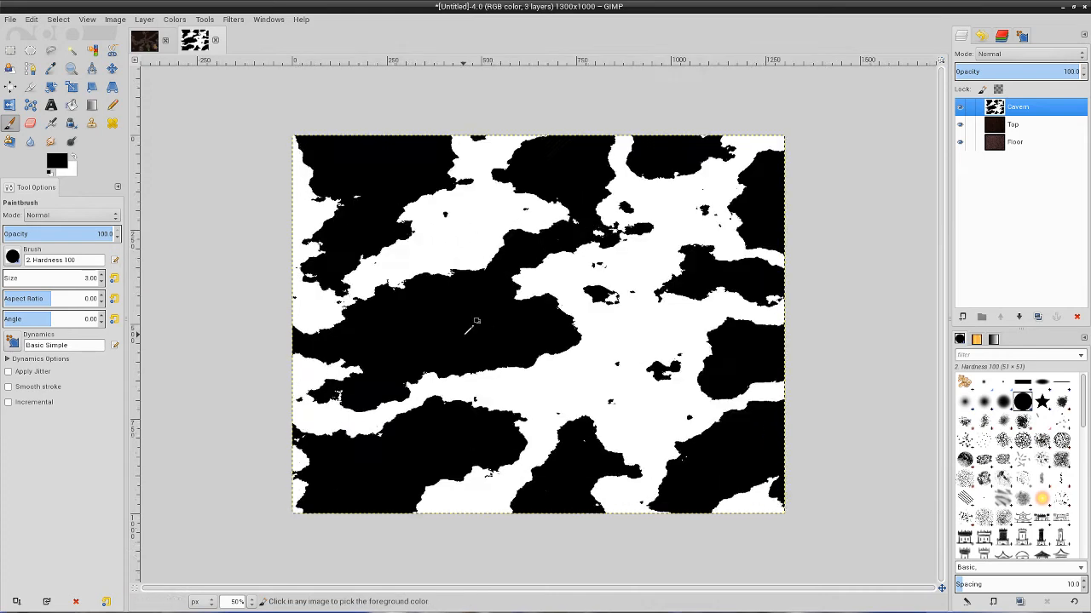
pyautogui.scroll(5, 471, 325)
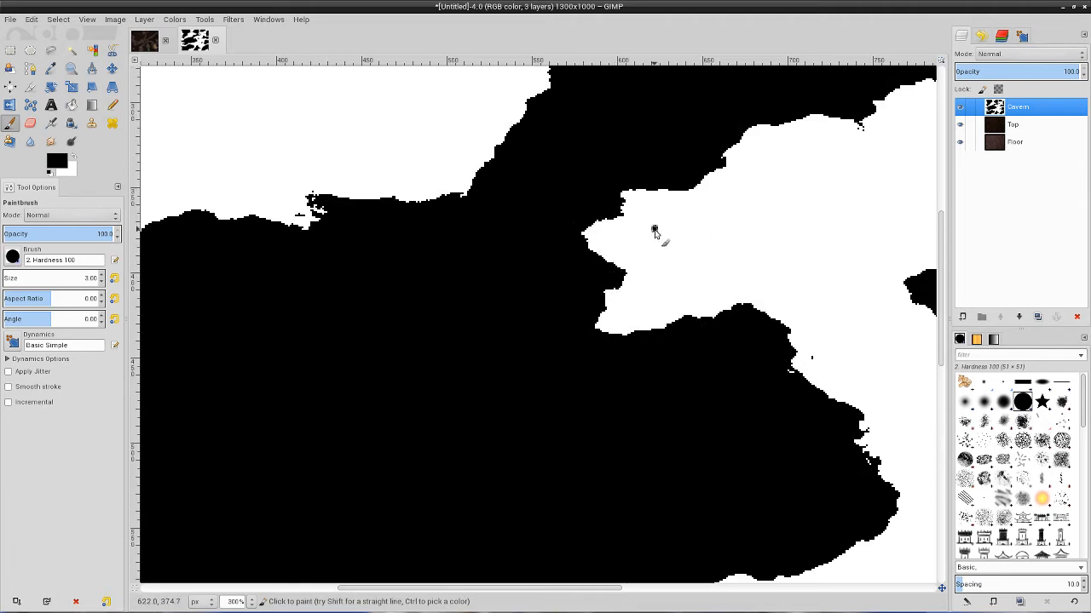
pyautogui.moveTo(654, 231)
pyautogui.mouseDown()
pyautogui.moveTo(698, 254)
pyautogui.moveTo(767, 247)
pyautogui.moveTo(760, 264)
pyautogui.moveTo(758, 245)
pyautogui.mouseUp()
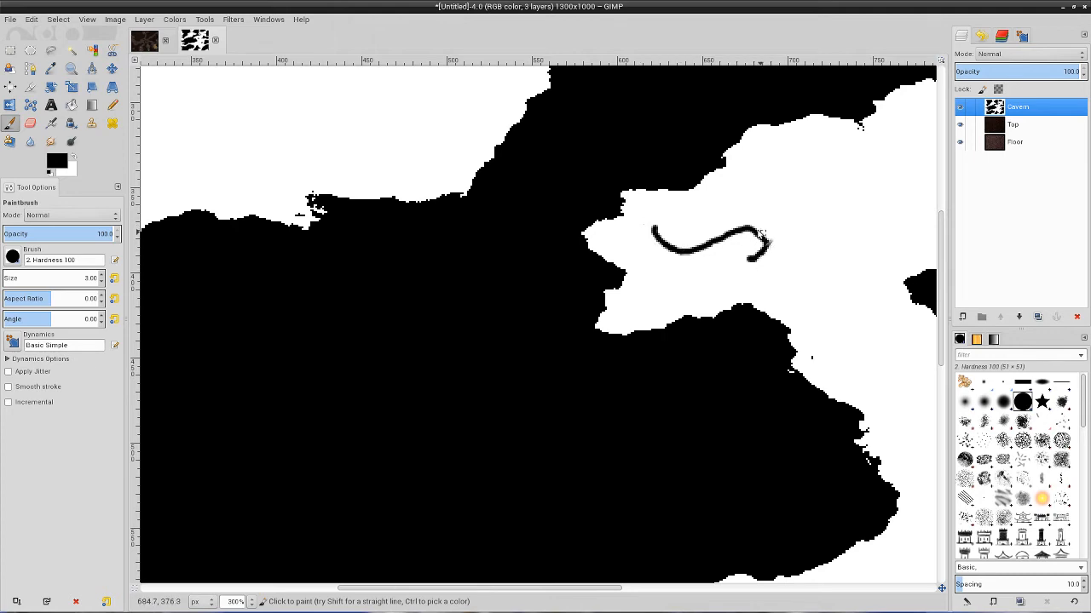
pyautogui.hotkey('ctrl', 'z')
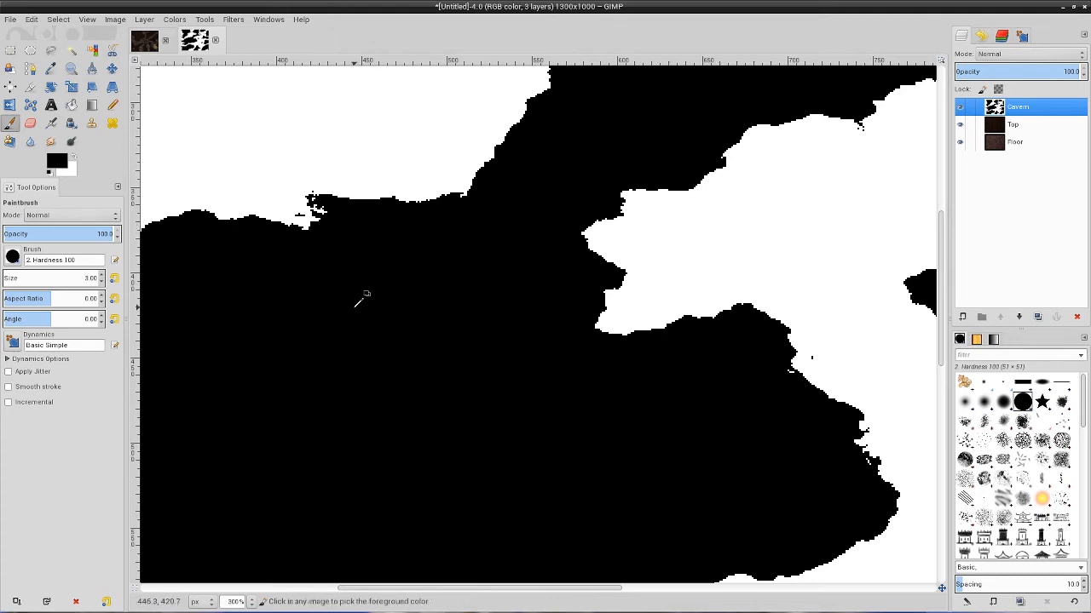
pyautogui.press('1')
pyautogui.press('-')
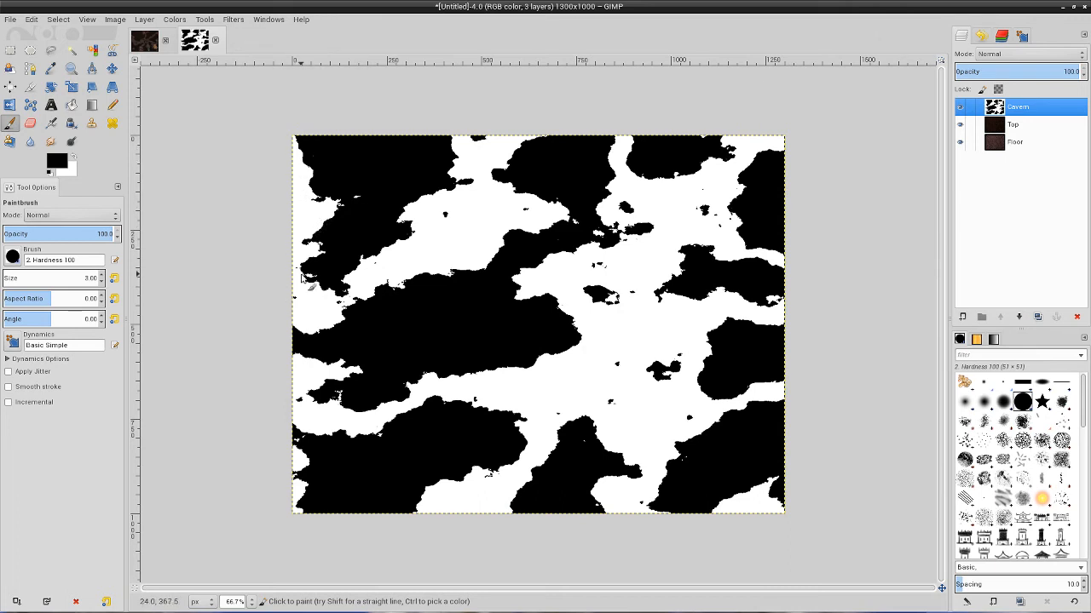
pyautogui.scroll(2, 303, 279)
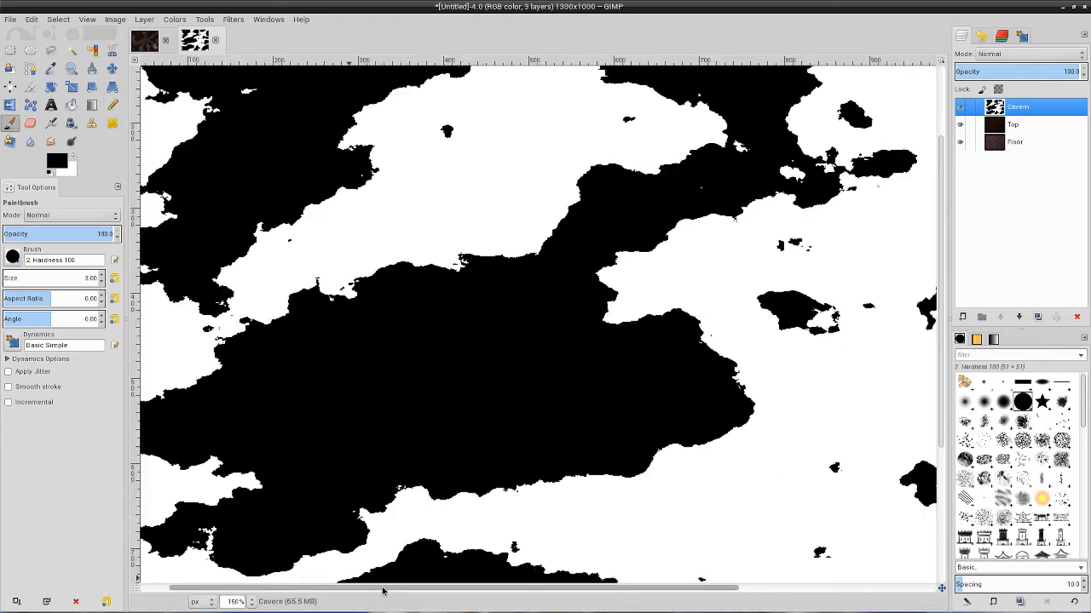
# Paint wavy black border lines across the white openings along the map's left edge and the bottom edge's left half.
pyautogui.hscroll(-2, 383, 588)
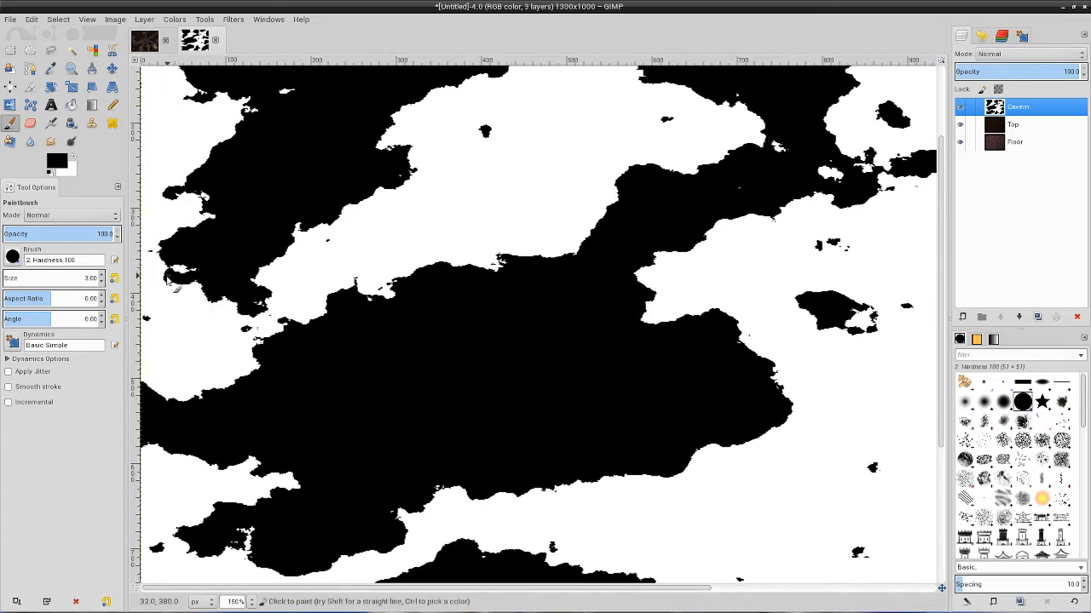
pyautogui.moveTo(167, 281)
pyautogui.mouseDown()
pyautogui.moveTo(146, 317)
pyautogui.moveTo(153, 361)
pyautogui.moveTo(143, 380)
pyautogui.mouseUp()
pyautogui.scroll(-5, 188, 478)
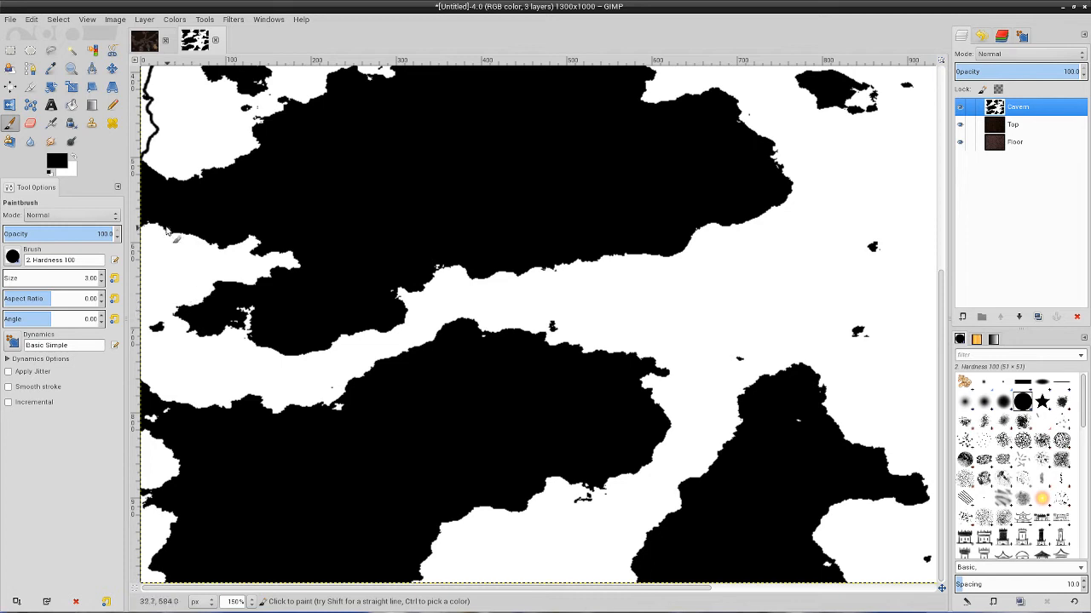
pyautogui.moveTo(146, 222)
pyautogui.mouseDown()
pyautogui.moveTo(164, 291)
pyautogui.moveTo(150, 312)
pyautogui.moveTo(158, 389)
pyautogui.mouseUp()
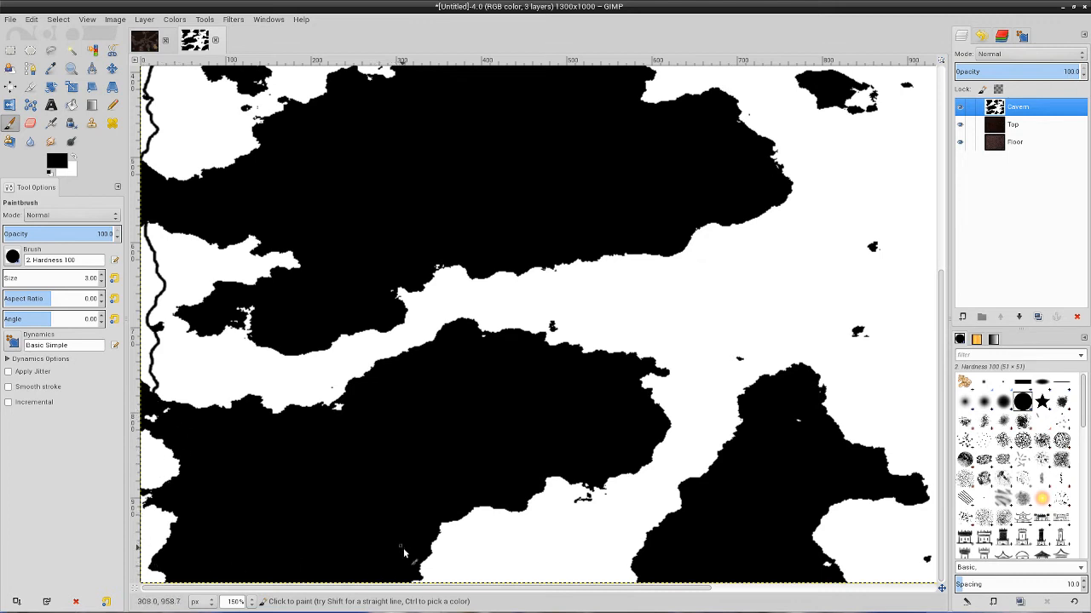
pyautogui.moveTo(423, 572)
pyautogui.mouseDown()
pyautogui.moveTo(506, 582)
pyautogui.moveTo(582, 550)
pyautogui.moveTo(612, 578)
pyautogui.moveTo(635, 575)
pyautogui.moveTo(633, 589)
pyautogui.moveTo(796, 589)
pyautogui.moveTo(910, 565)
pyautogui.mouseUp()
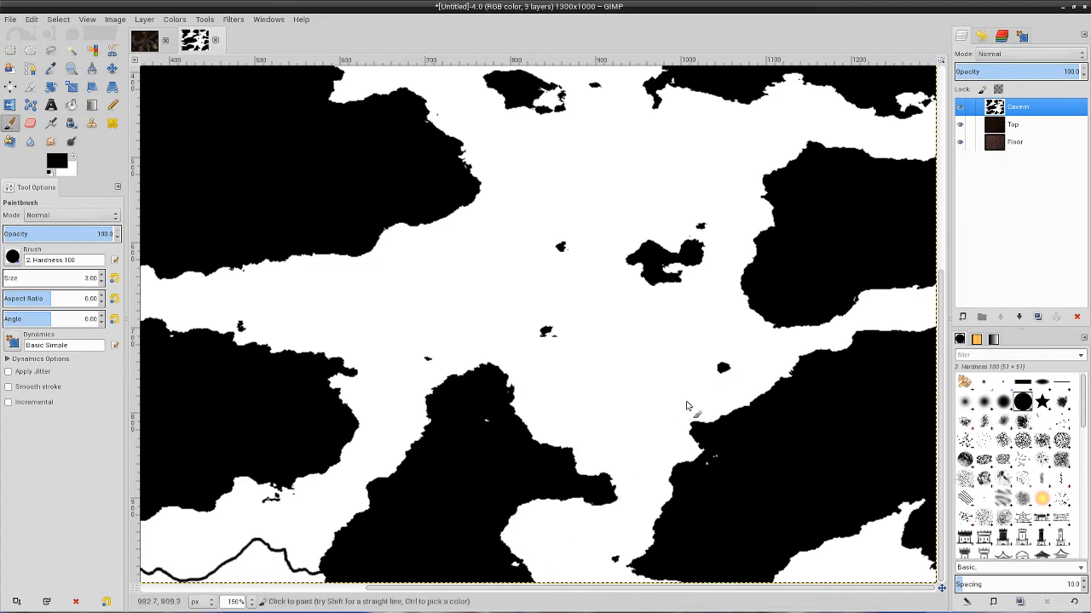
# Close off two white passages near the right edge, the top-right corner and the top-edge opening with thin black brush lines.
pyautogui.scroll(3, 826, 392)
pyautogui.scroll(3, 864, 382)
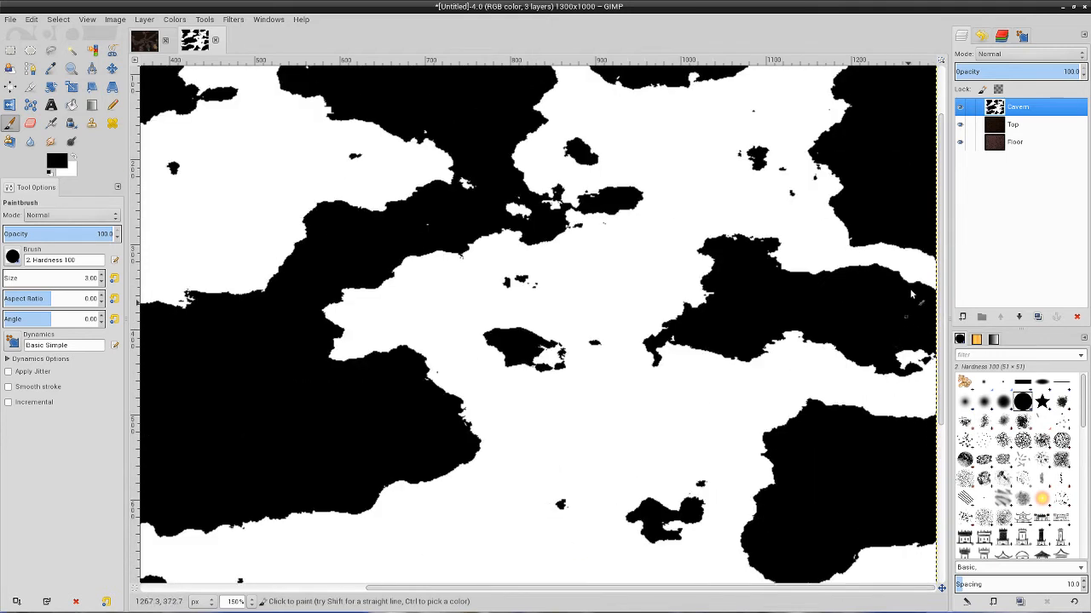
pyautogui.moveTo(856, 225)
pyautogui.mouseDown()
pyautogui.moveTo(855, 260)
pyautogui.moveTo(823, 286)
pyautogui.mouseUp()
pyautogui.scroll(-3, 831, 350)
pyautogui.moveTo(779, 434); pyautogui.dragTo(801, 465)
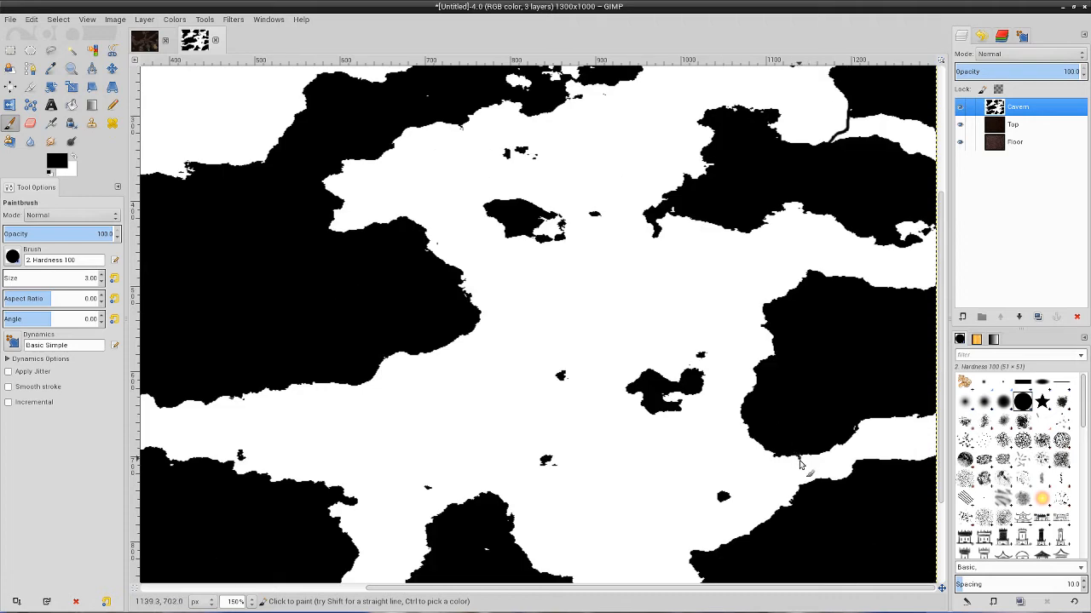
pyautogui.scroll(5, 830, 485)
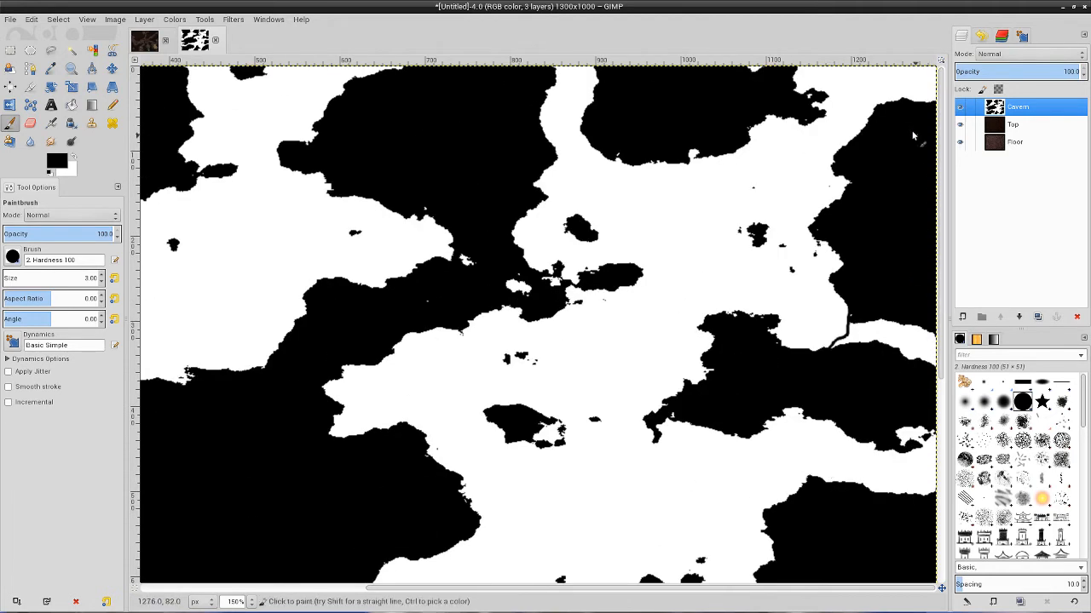
pyautogui.moveTo(853, 152); pyautogui.dragTo(816, 119)
pyautogui.moveTo(188, 91)
pyautogui.mouseDown()
pyautogui.moveTo(263, 71)
pyautogui.moveTo(332, 102)
pyautogui.mouseUp()
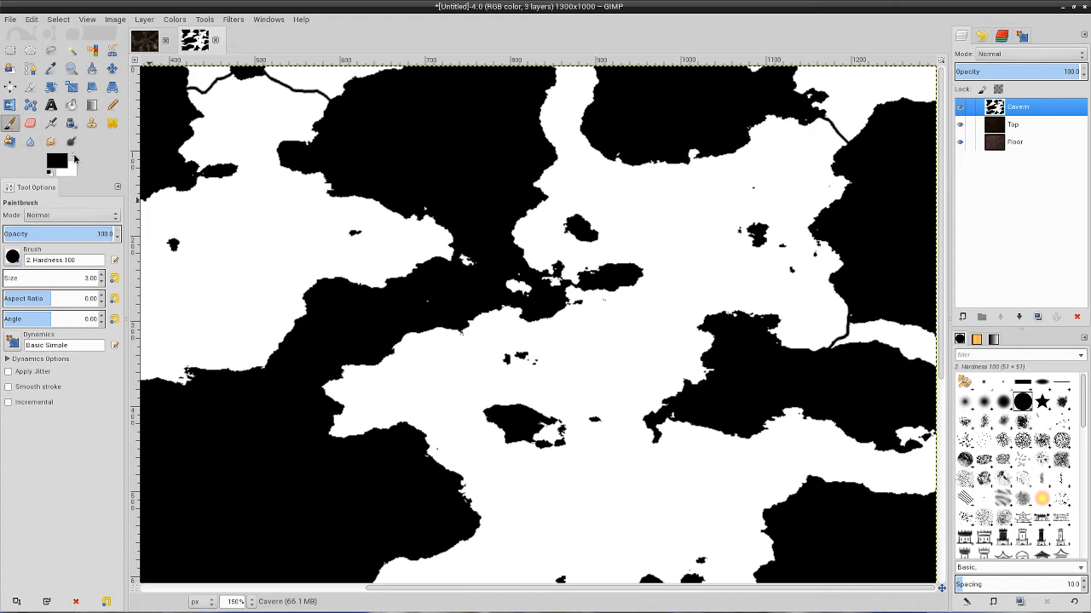
# Swap the foreground to white and paint two thin wavy lines through the black wall between the upper-left and upper-right caverns.
pyautogui.press('x')
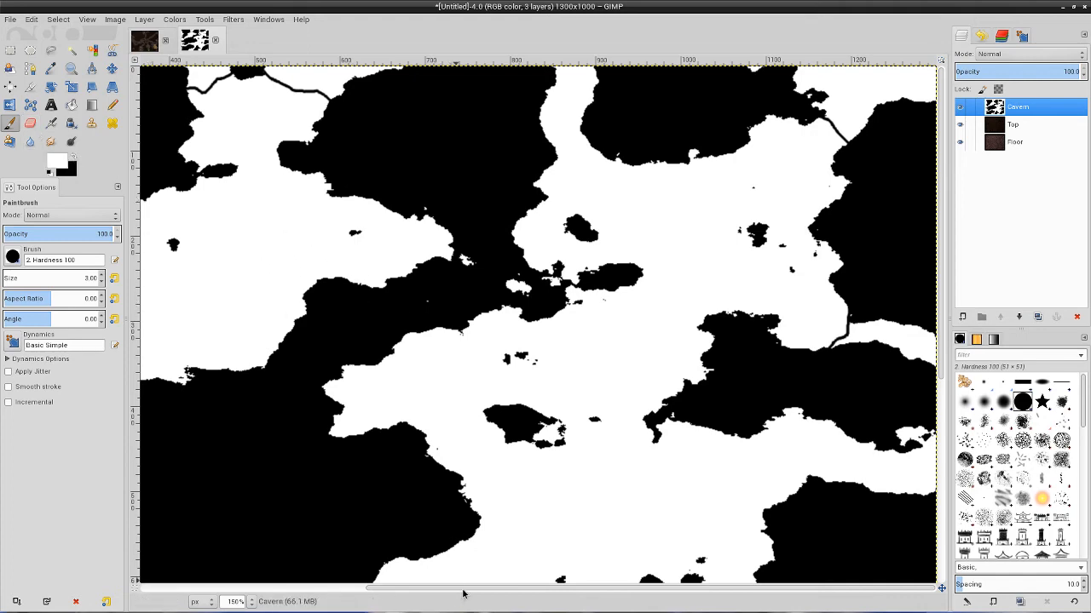
pyautogui.scroll(-2, 461, 394)
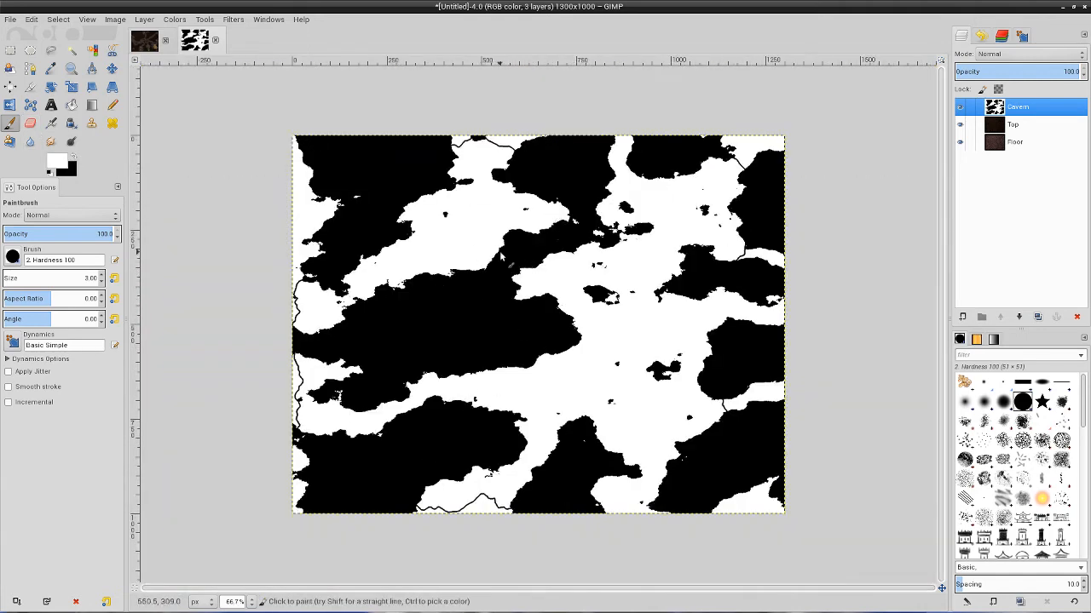
pyautogui.scroll(2, 582, 264)
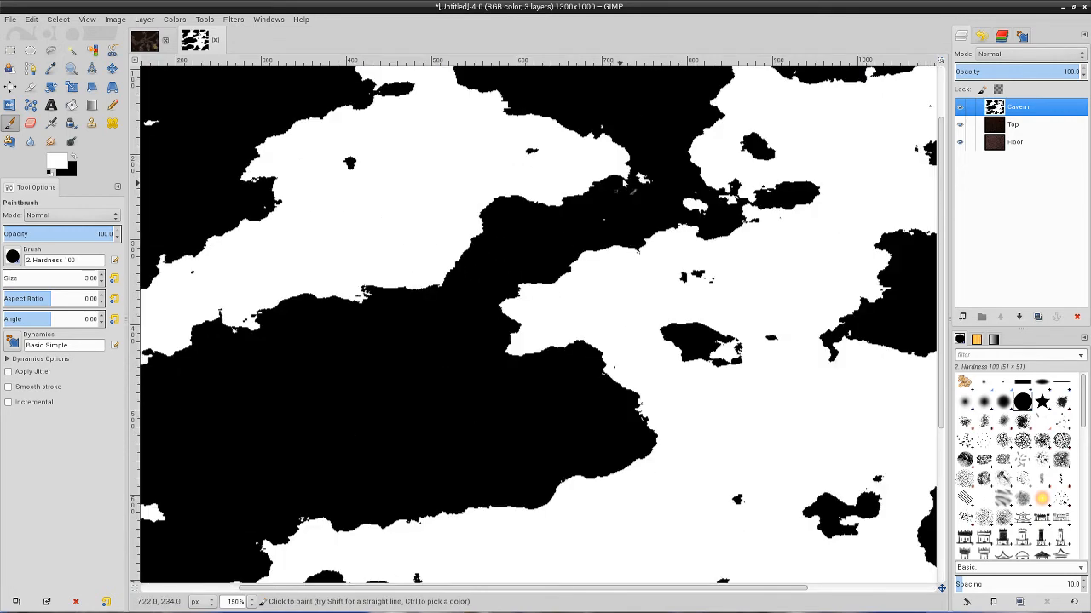
pyautogui.moveTo(625, 176); pyautogui.dragTo(662, 238)
pyautogui.moveTo(724, 215); pyautogui.dragTo(743, 210)
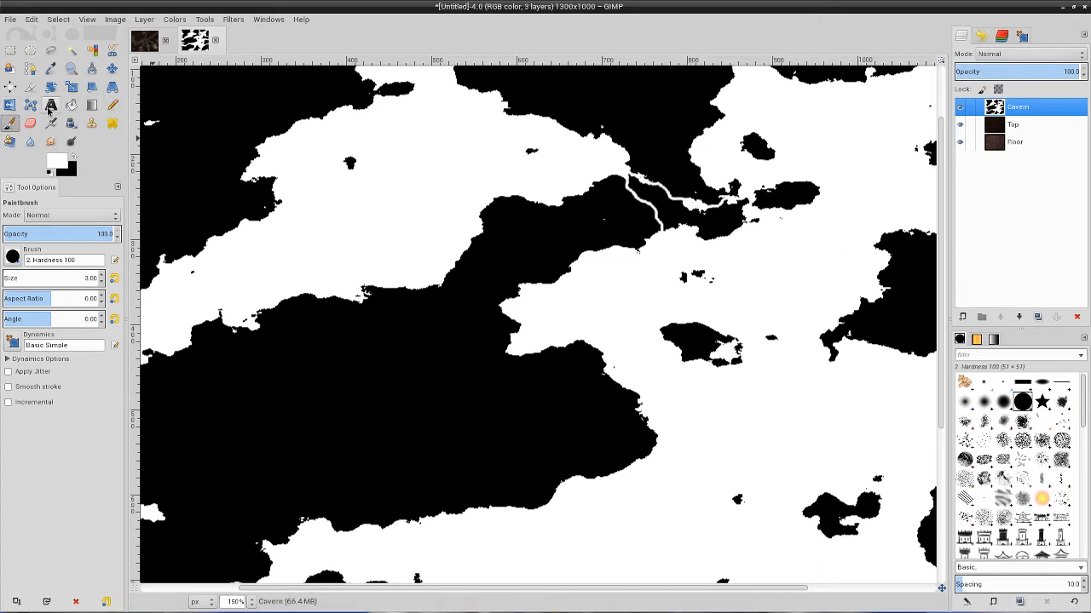
# Set up the Bucket Fill tool with black as the foreground color for the strip outside the left border line.
pyautogui.click(75, 107)
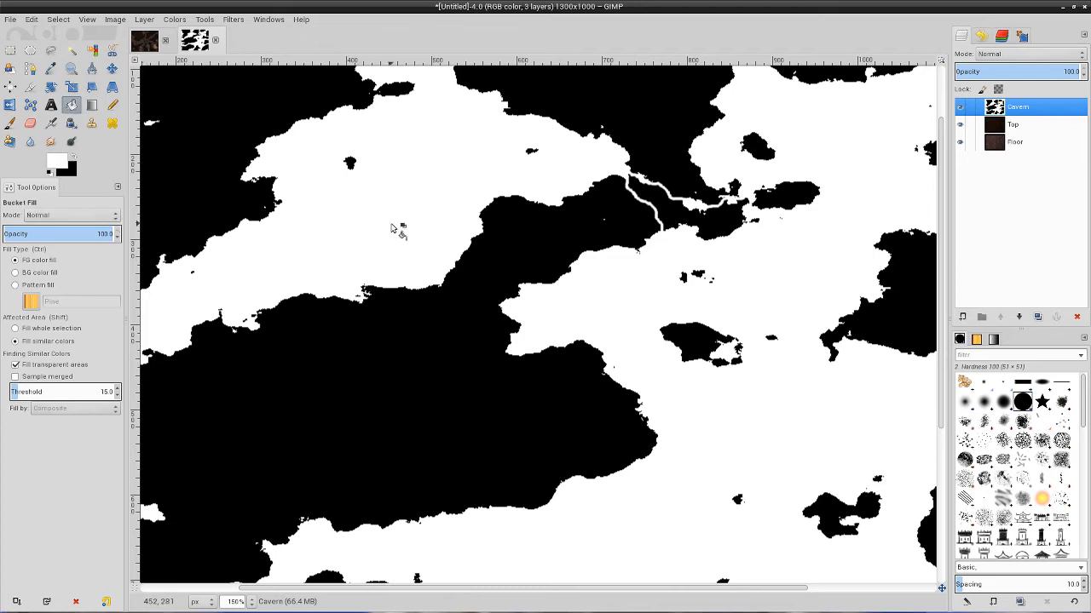
pyautogui.scroll(-5, 397, 227)
pyautogui.keyDown('ctrl'); pyautogui.scroll(-1, 451, 322); pyautogui.keyUp('ctrl')
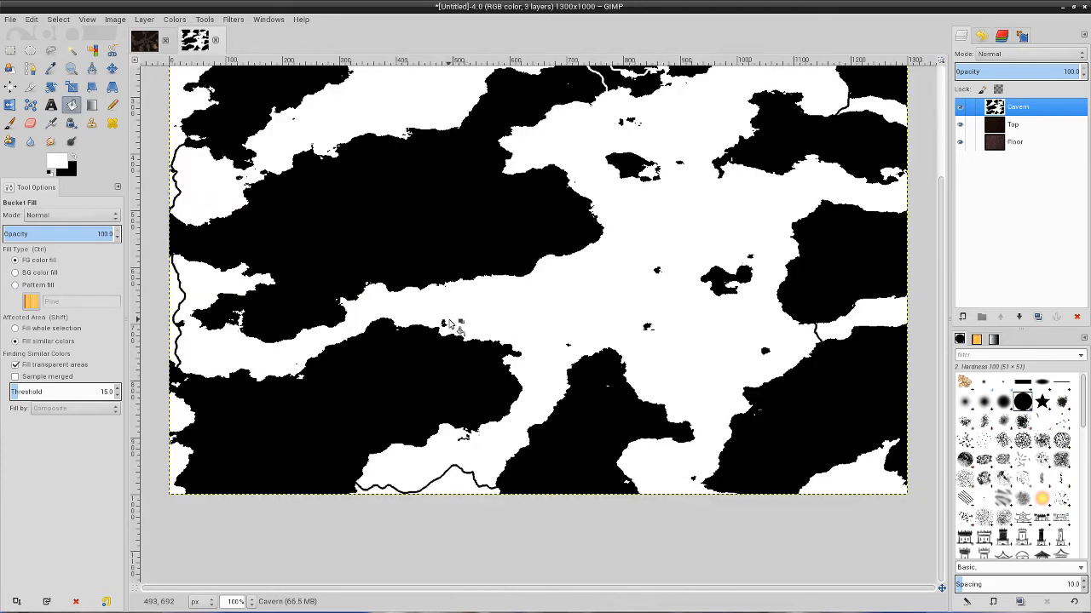
pyautogui.scroll(3, 394, 338)
pyautogui.keyDown('ctrl'); pyautogui.scroll(6, 183, 317); pyautogui.keyUp('ctrl')
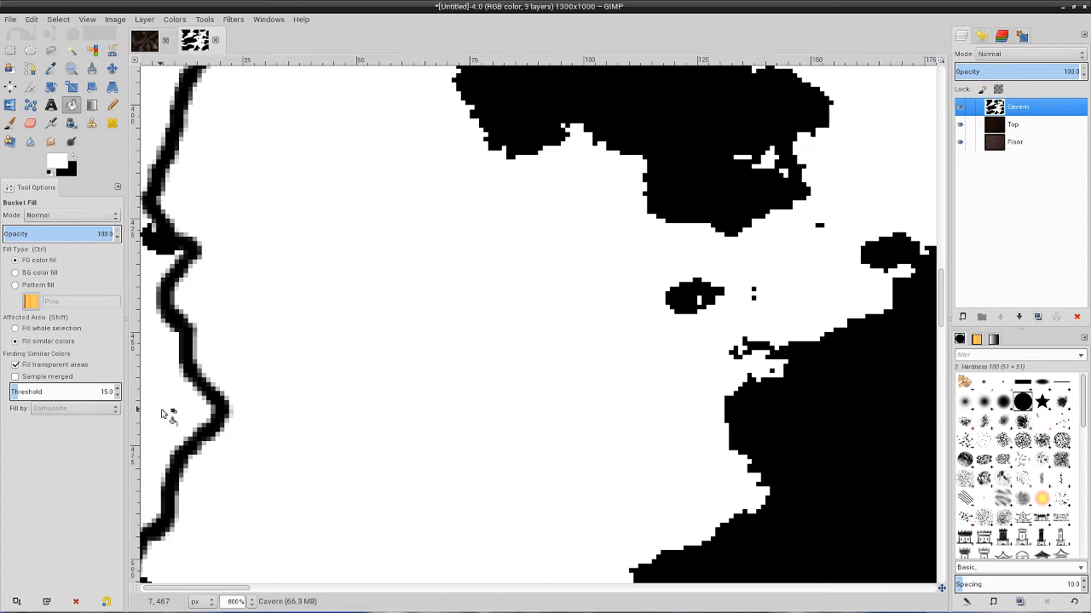
pyautogui.click(73, 162)
# Try filling the white strip outside the left border line with black, and undo it.
pyautogui.click(157, 396)
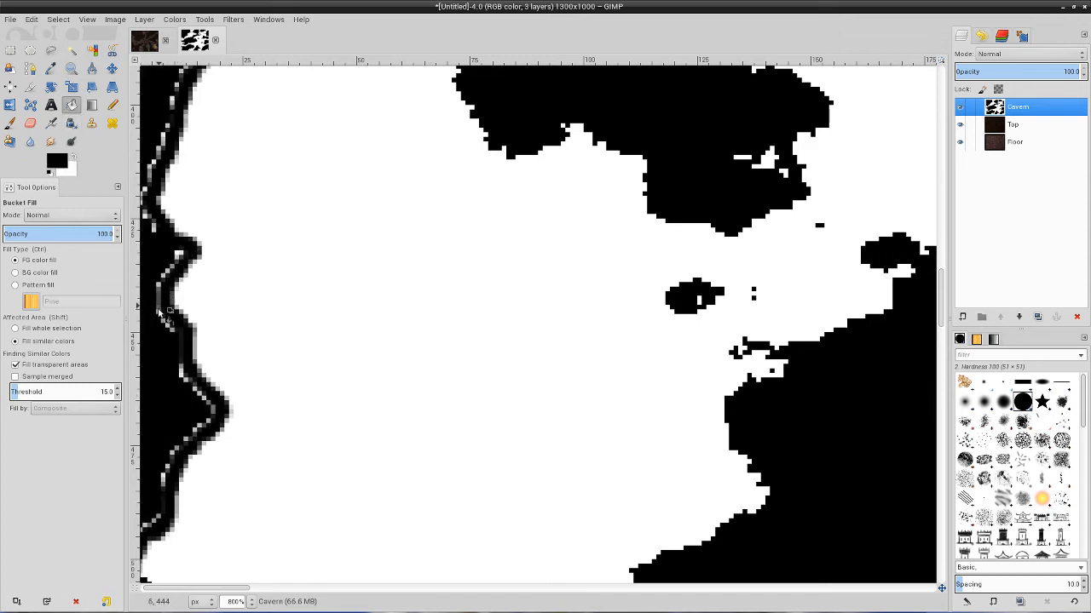
pyautogui.hotkey('ctrl', 'z')
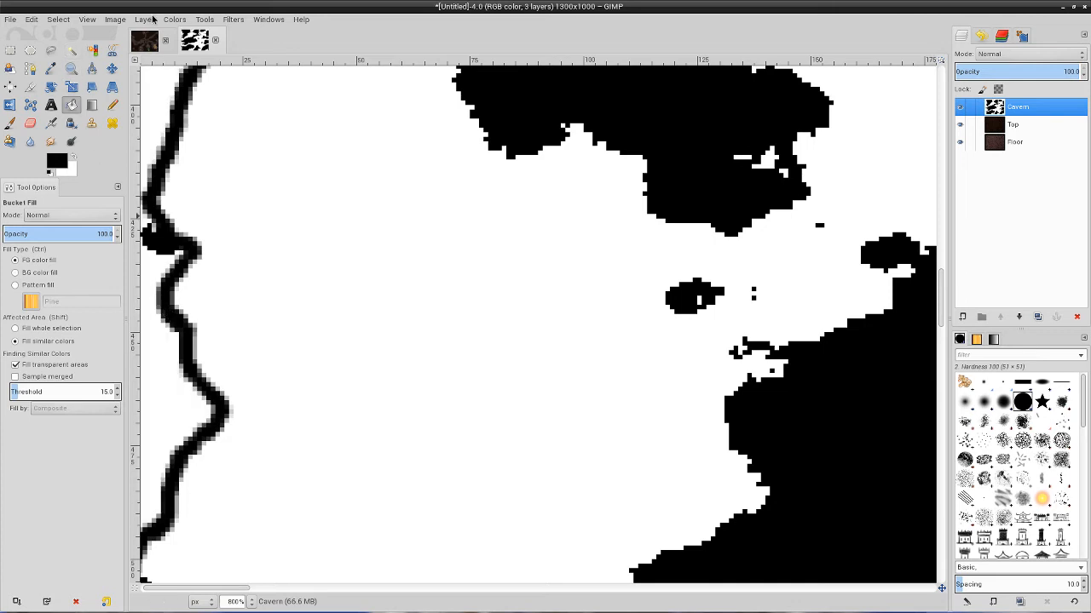
# Apply Threshold to the Cavern layer with the range 127 to 255.
pyautogui.click(175, 21)
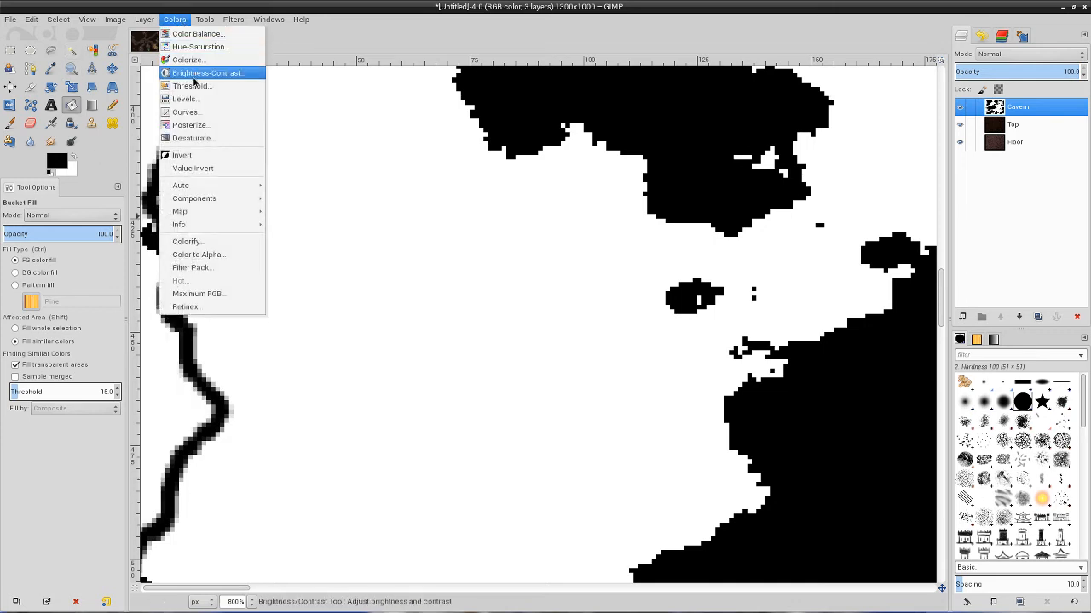
pyautogui.click(192, 86)
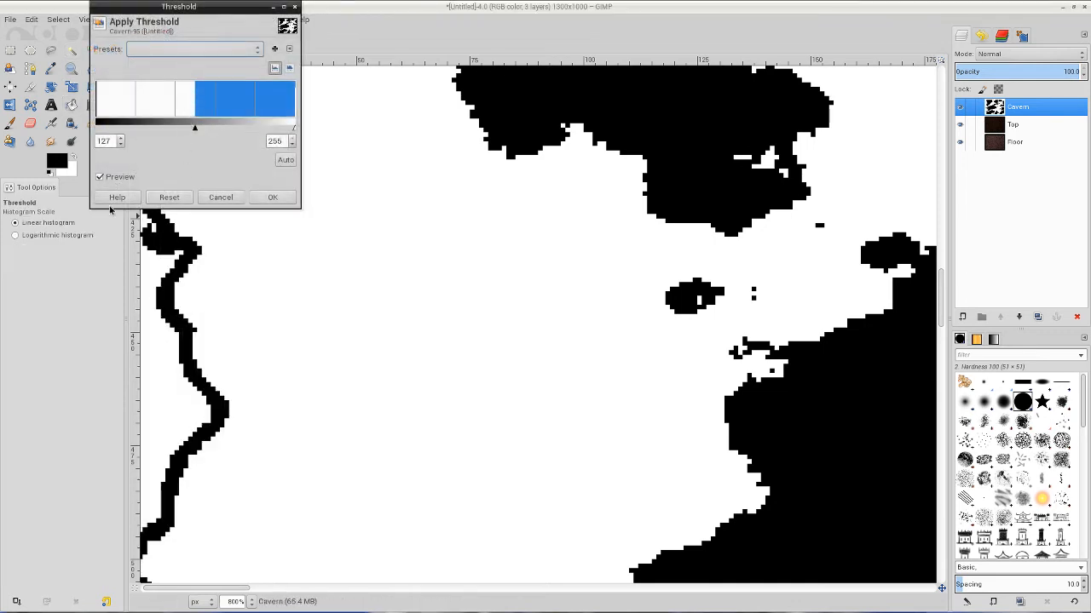
pyautogui.click(272, 198)
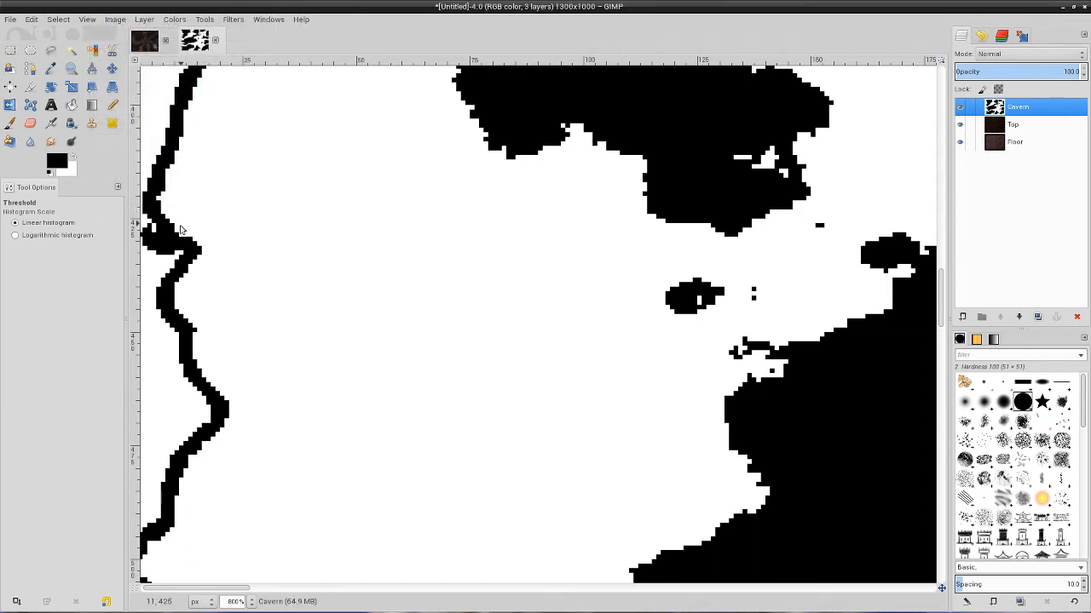
# Bucket-fill the white areas outside the left border lines with black, including the leftover pocket and nearby enclosed white patch.
pyautogui.click(73, 108)
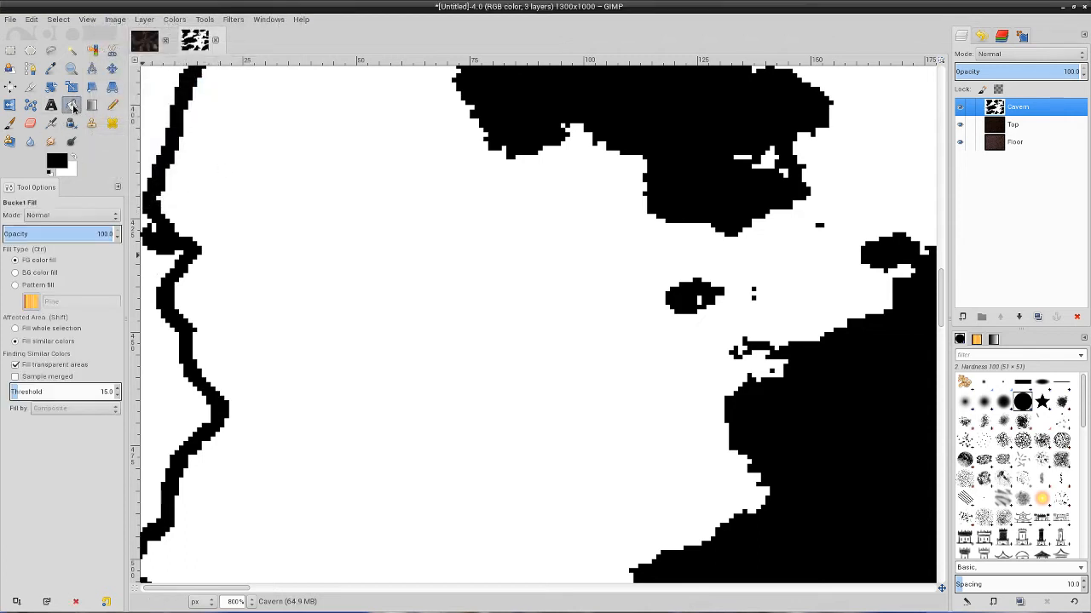
pyautogui.click(146, 274)
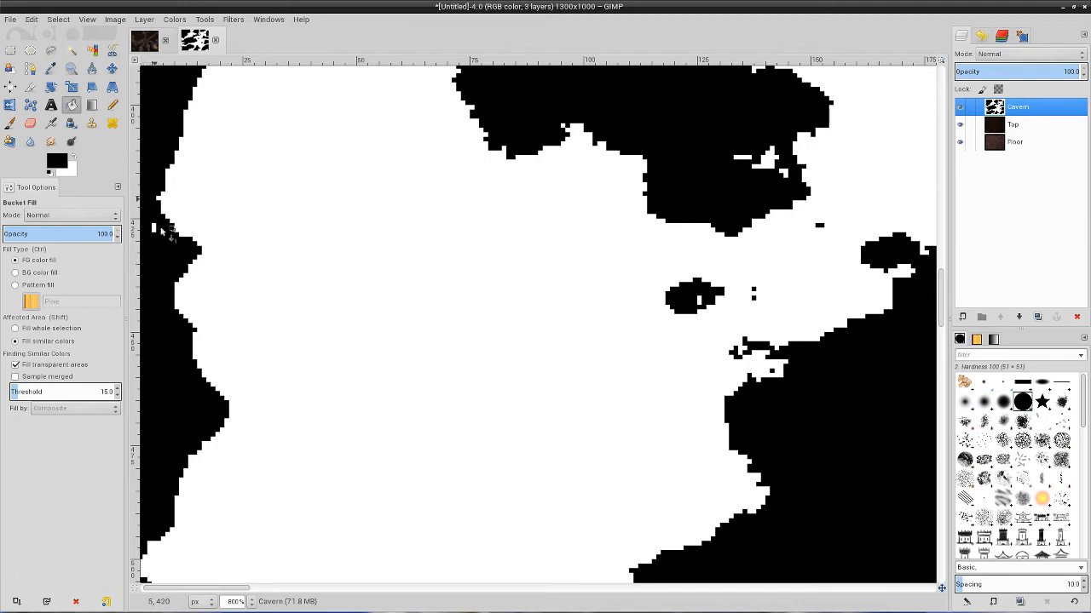
pyautogui.click(155, 228)
pyautogui.scroll(-2, 236, 281)
pyautogui.scroll(5, 297, 269)
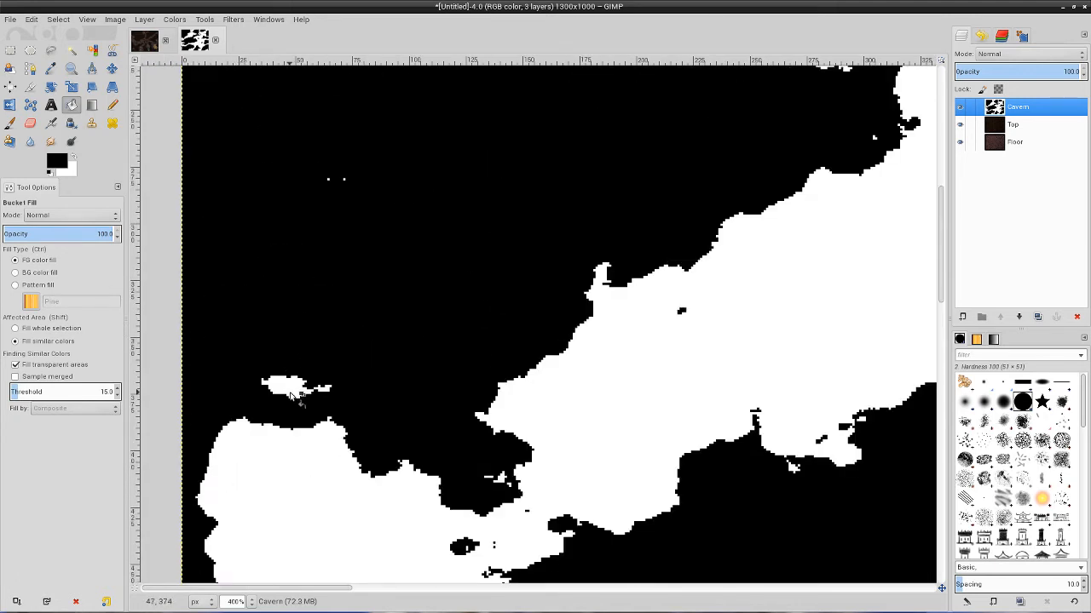
pyautogui.click(294, 390)
pyautogui.scroll(-2, 672, 271)
pyautogui.scroll(-2, 801, 156)
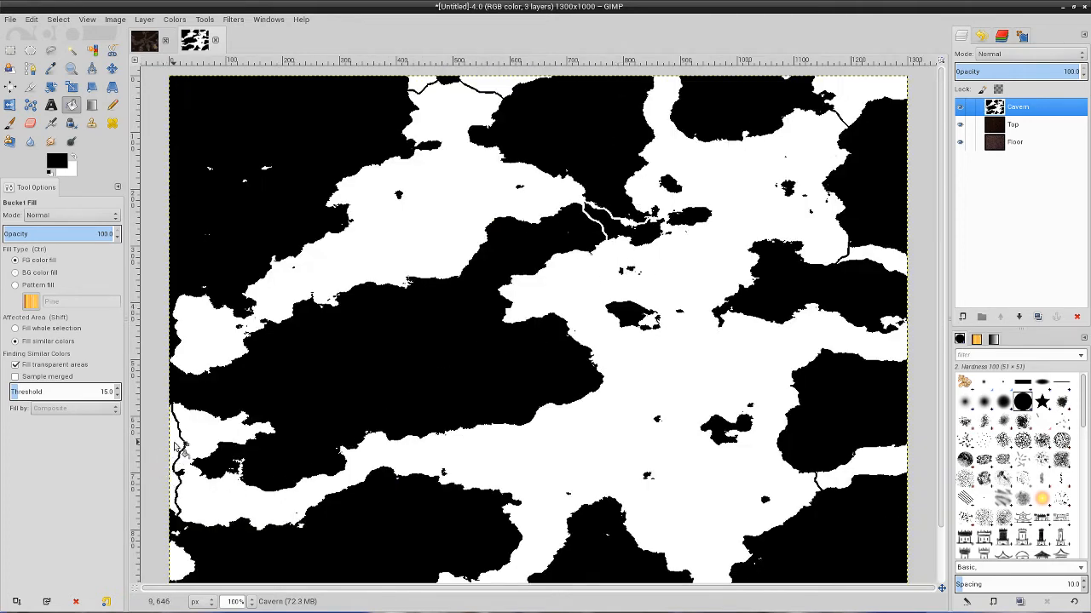
pyautogui.click(175, 453)
pyautogui.click(179, 564)
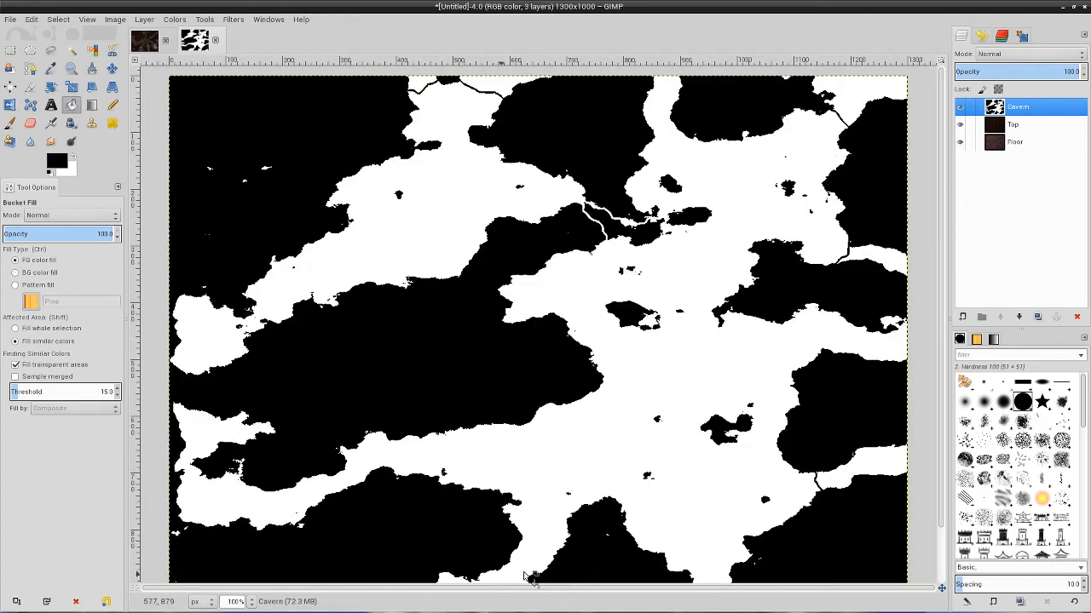
# Fill the closed-off white areas along the right edge, in the top-right corner and along the top edge with black.
pyautogui.click(871, 471)
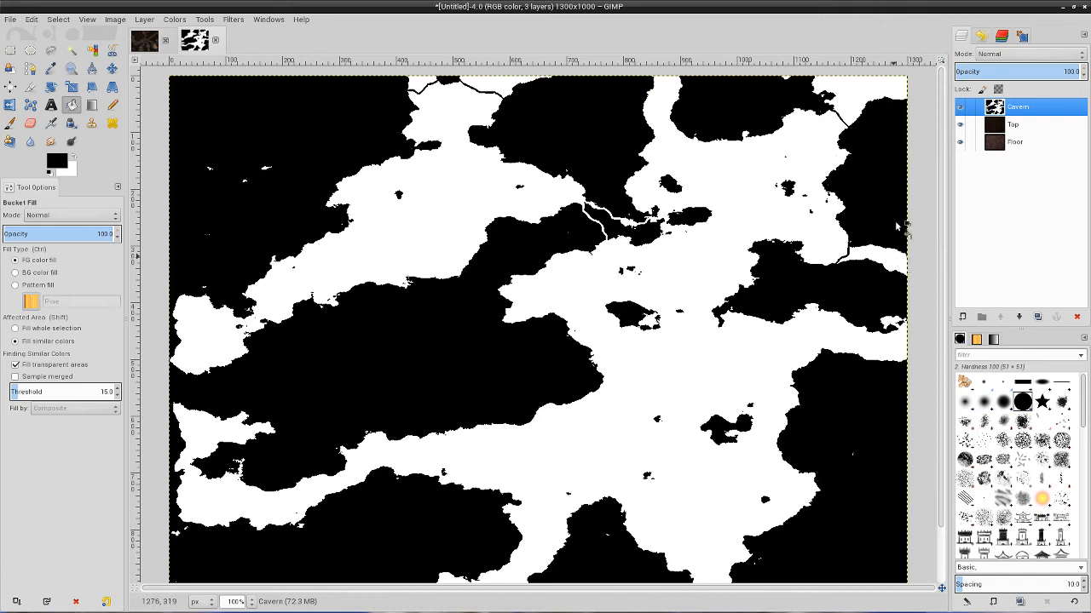
pyautogui.click(905, 255)
pyautogui.click(871, 98)
pyautogui.click(497, 82)
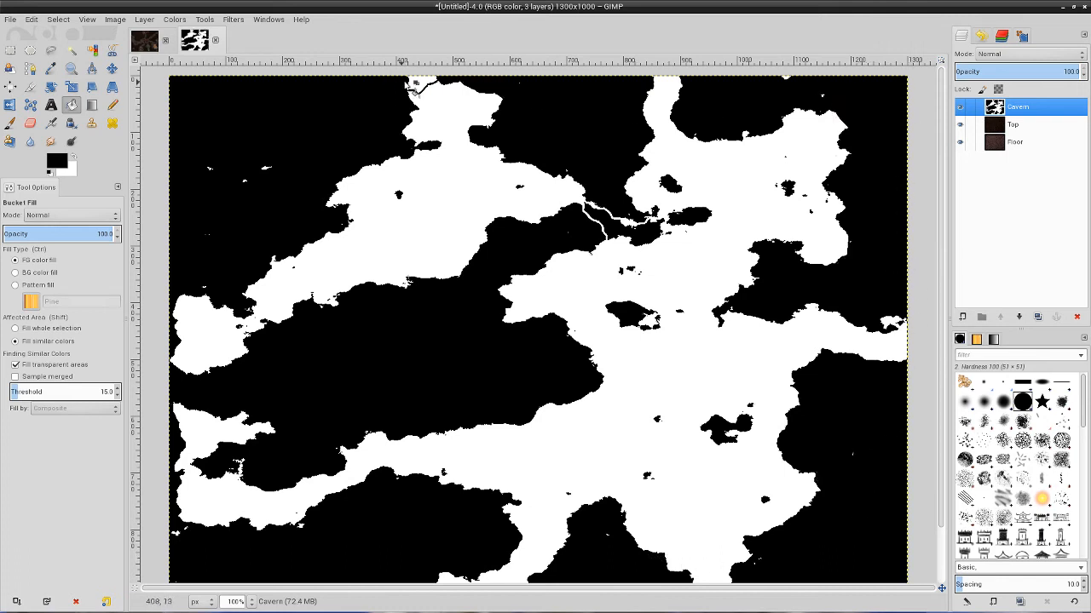
pyautogui.click(416, 83)
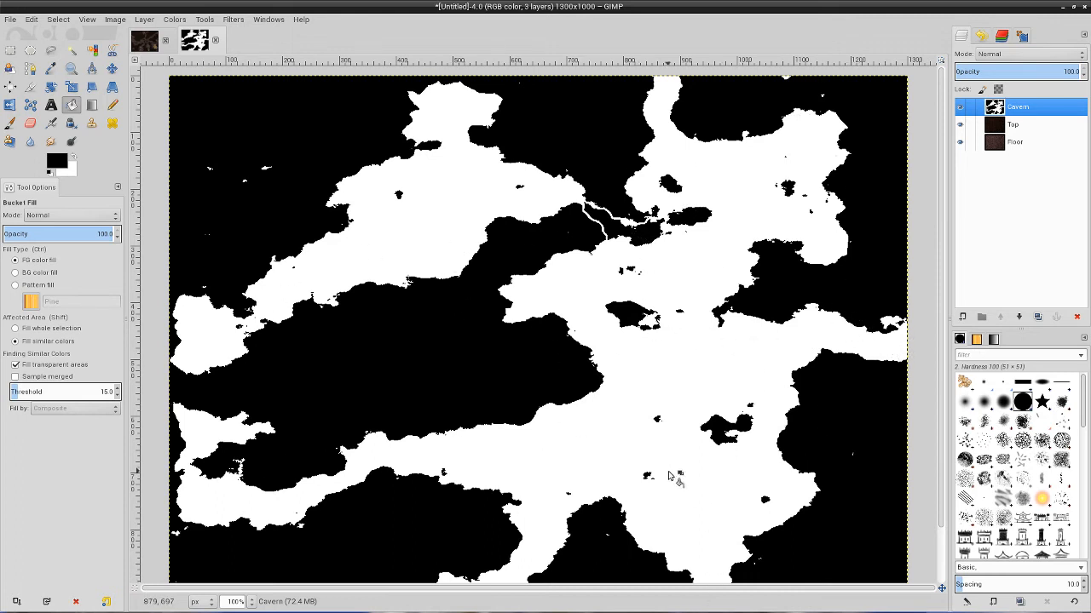
# Fill the white pockets in the map's bottom-right and bottom-left corners with black.
pyautogui.scroll(-2, 680, 479)
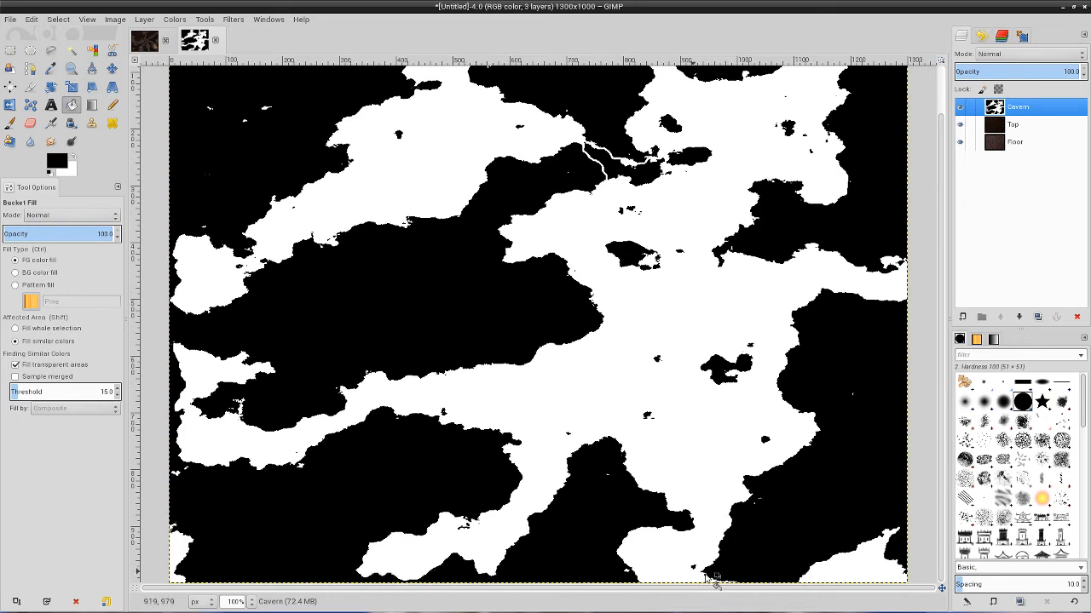
pyautogui.click(869, 564)
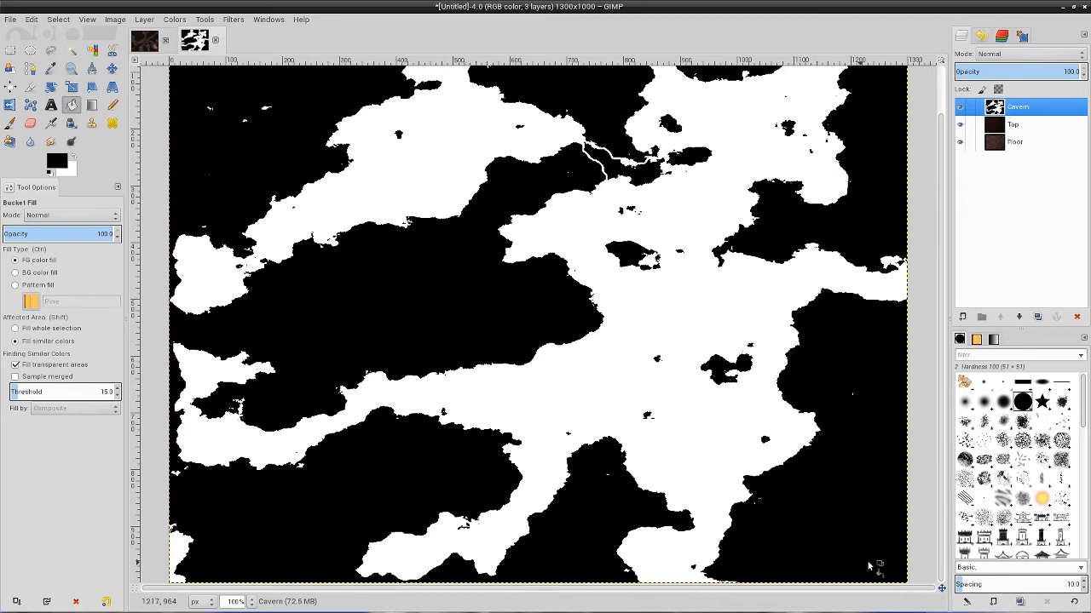
pyautogui.scroll(2, 208, 552)
pyautogui.scroll(-2, 208, 552)
pyautogui.click(185, 552)
pyautogui.scroll(2, 381, 501)
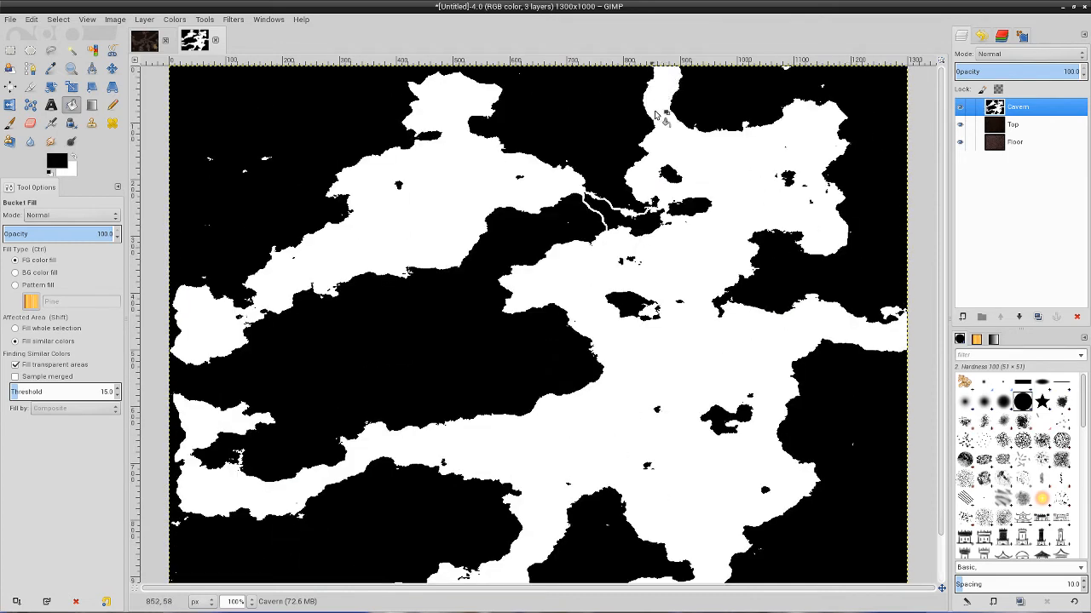
# Swap the foreground to white and fill the black wedge between the two painted white lines to open the passage.
pyautogui.scroll(-2, 754, 356)
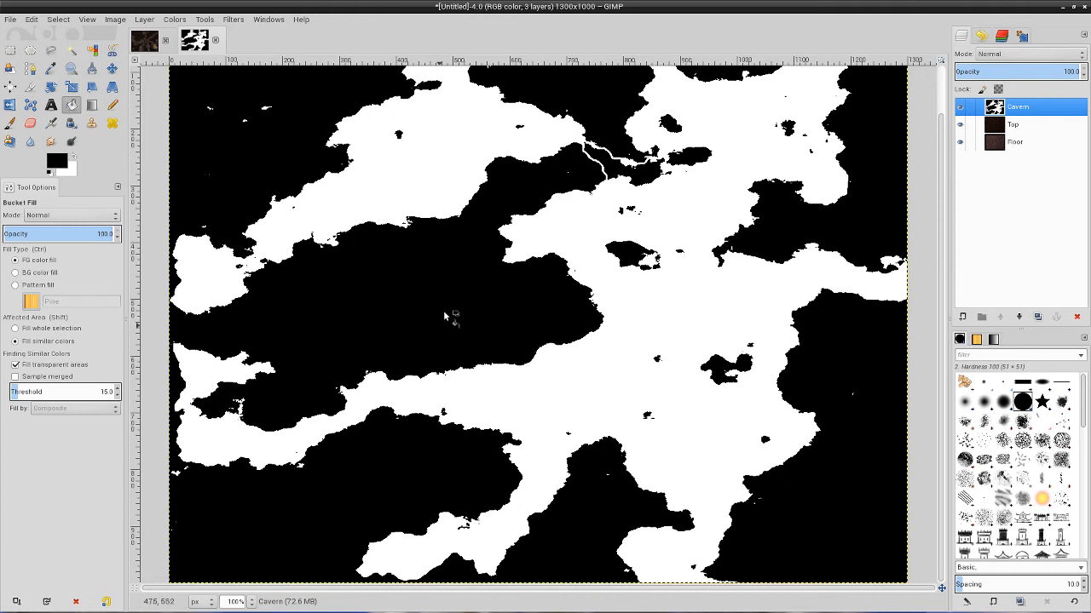
pyautogui.scroll(2, 554, 281)
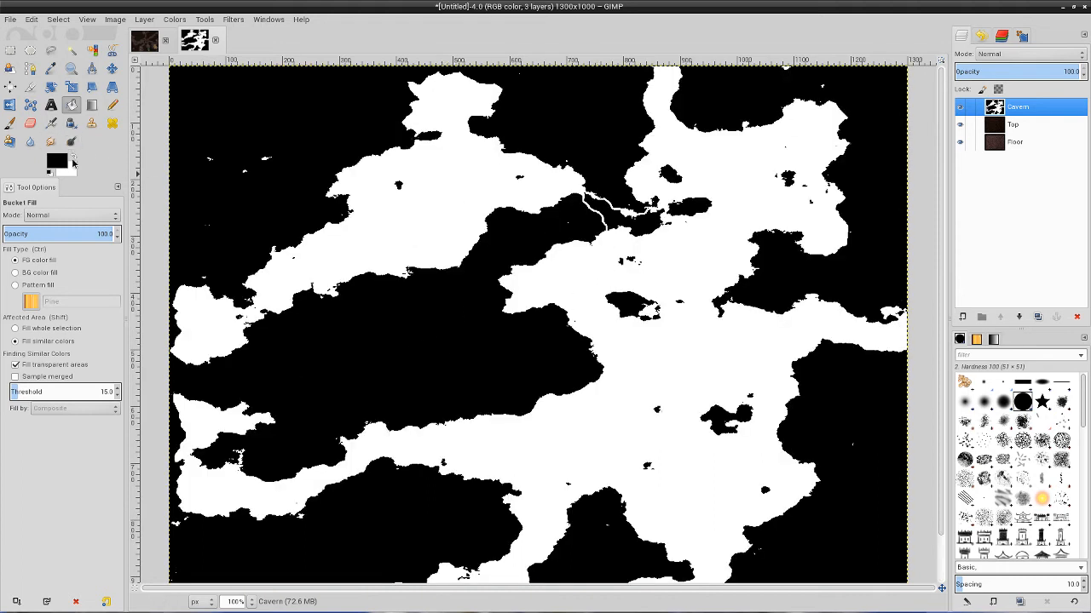
pyautogui.click(73, 160)
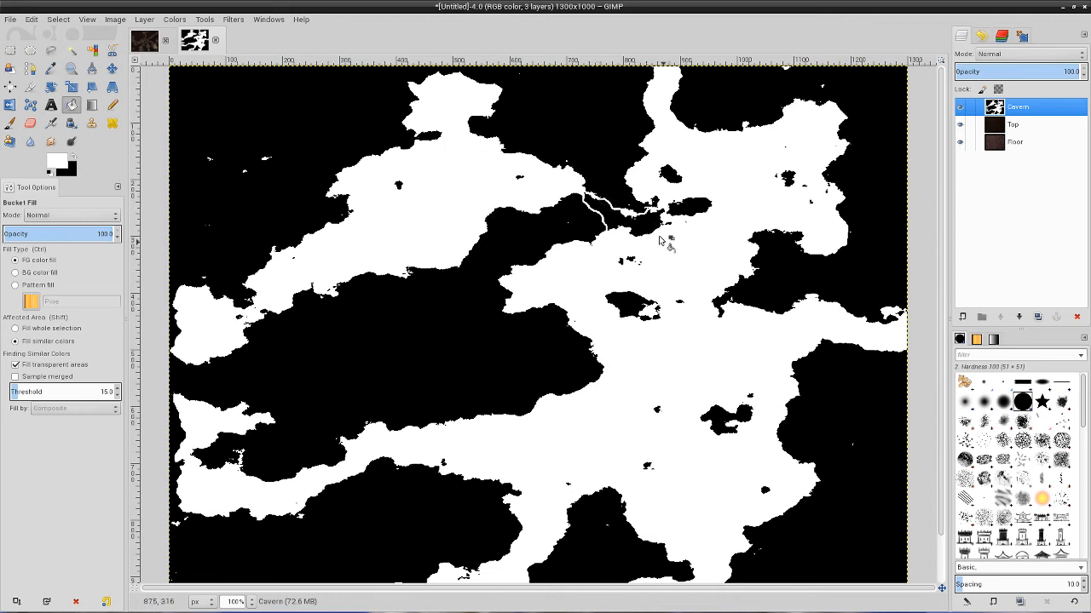
pyautogui.click(616, 217)
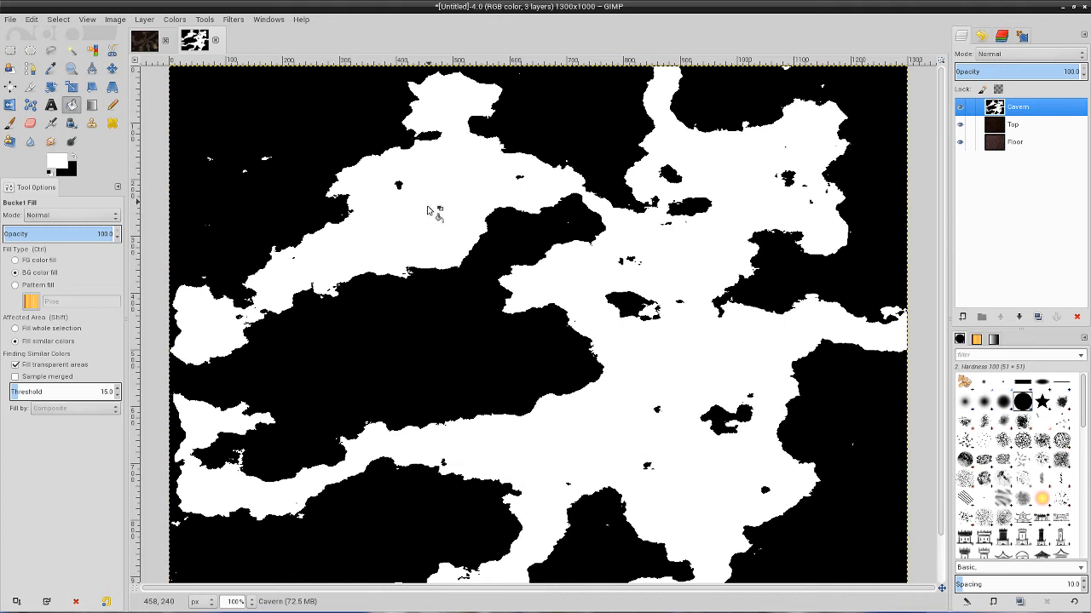
# Select all white areas of the Cavern layer with the Select by Color tool.
pyautogui.scroll(-1, 428, 209)
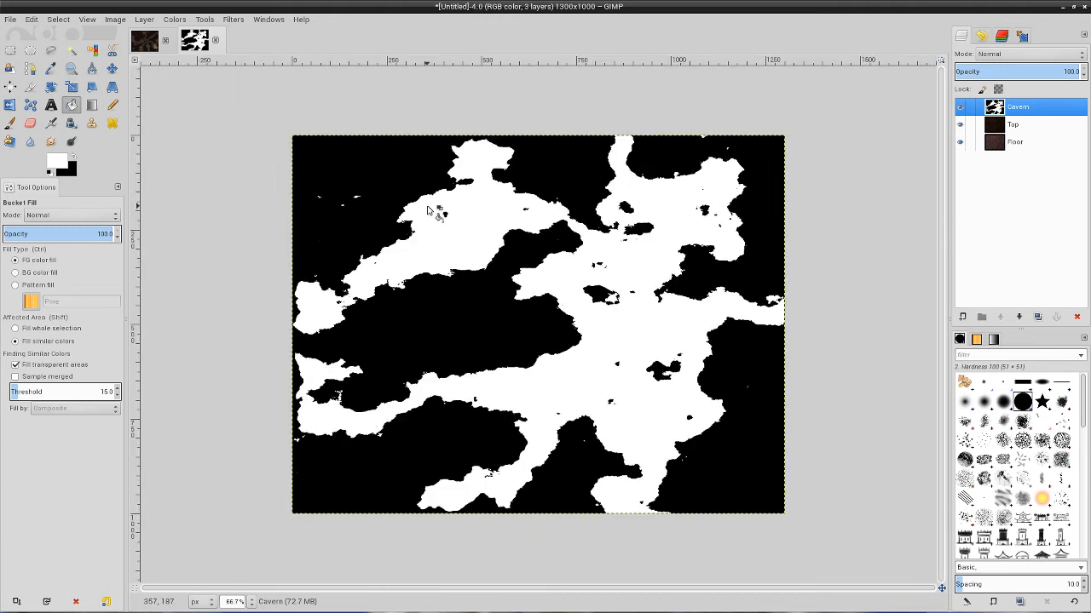
pyautogui.click(960, 107)
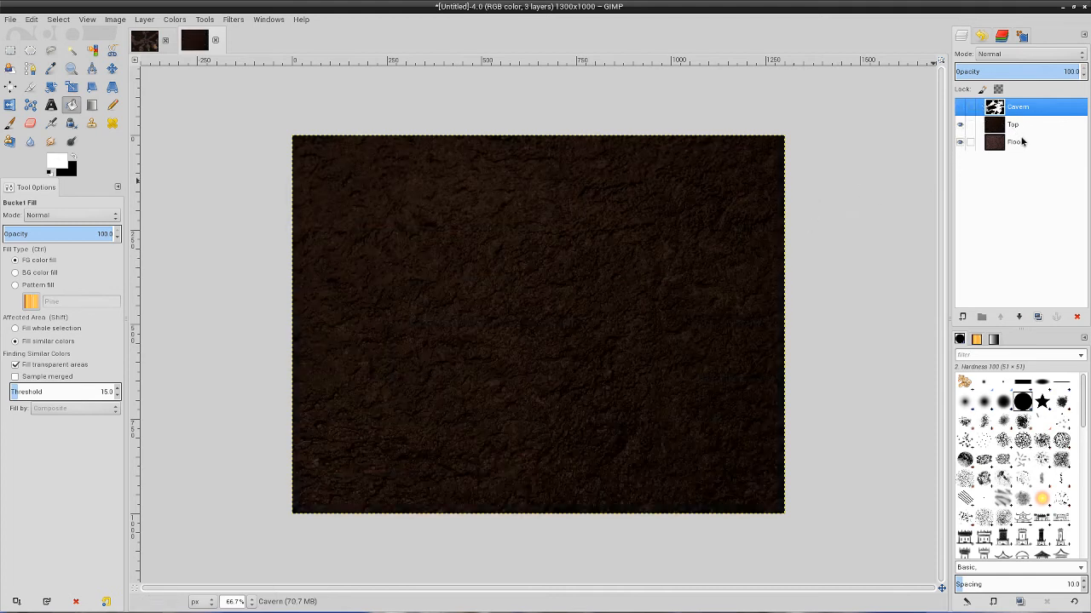
pyautogui.click(959, 107)
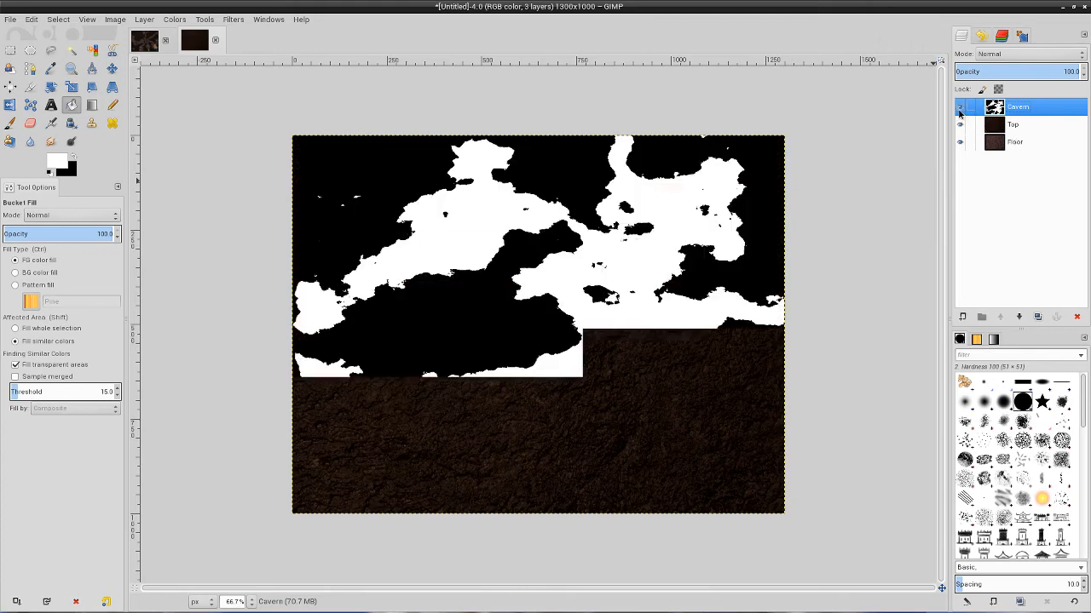
pyautogui.click(92, 50)
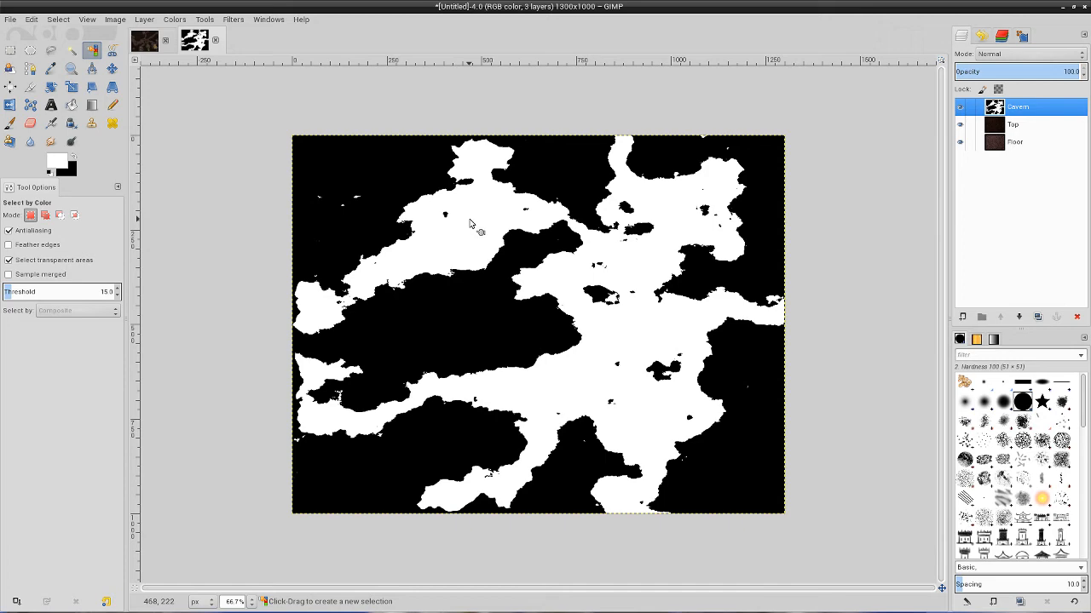
# Hide the Cavern layer, delete the selected cave area from the Top layer, and clear the selection.
pyautogui.click(1014, 126)
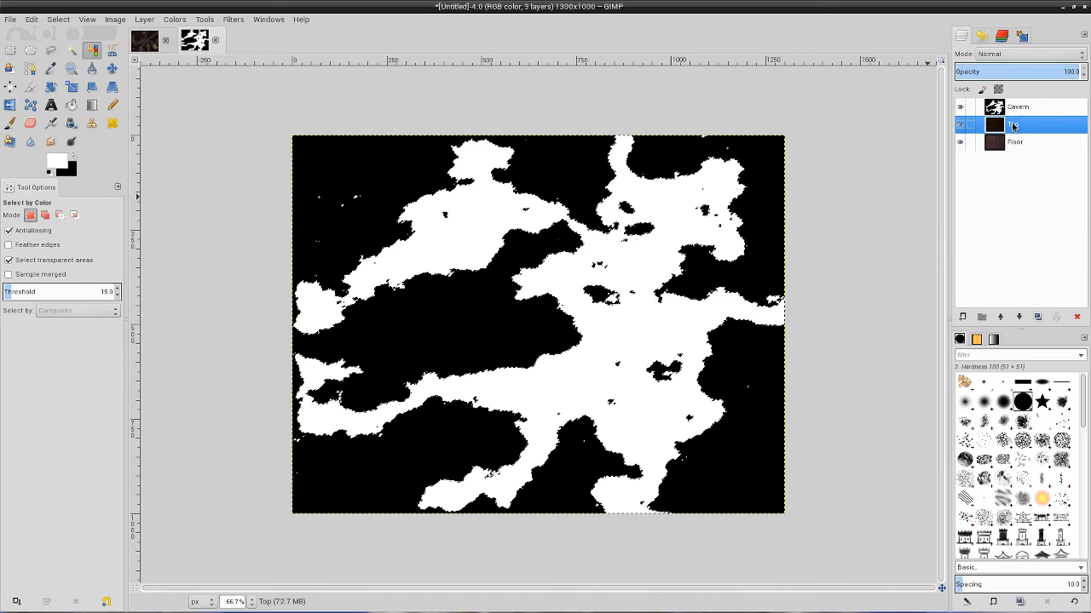
pyautogui.click(960, 107)
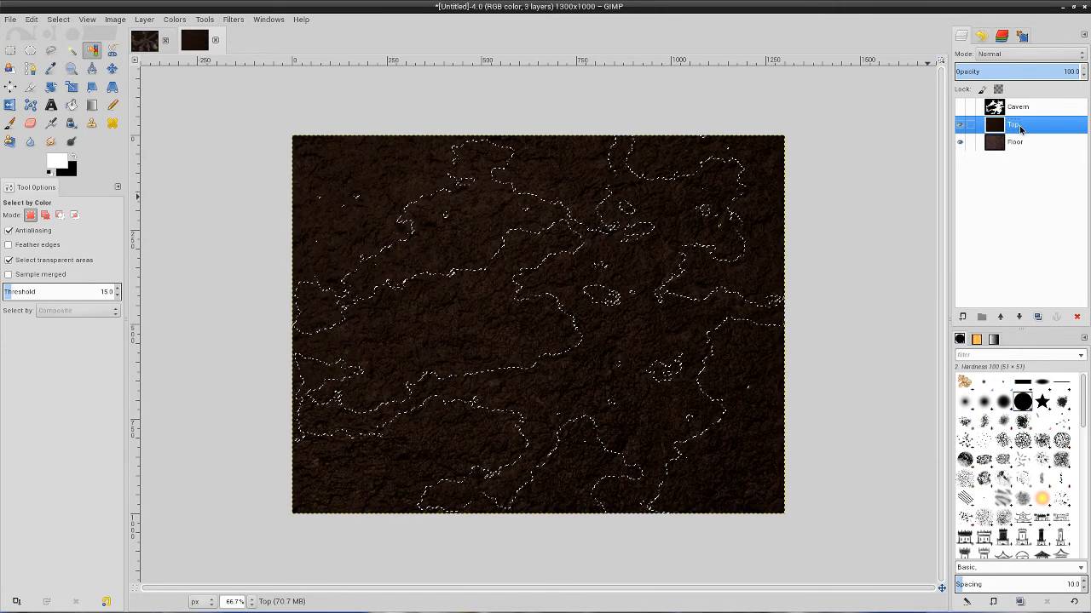
pyautogui.press('Delete')
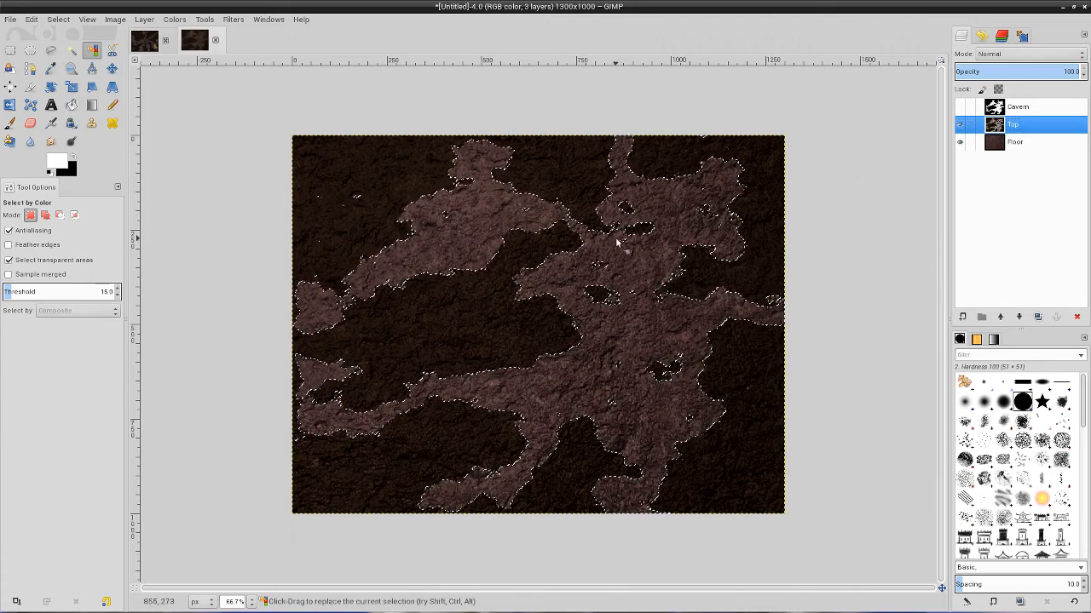
pyautogui.click(58, 19)
pyautogui.click(69, 47)
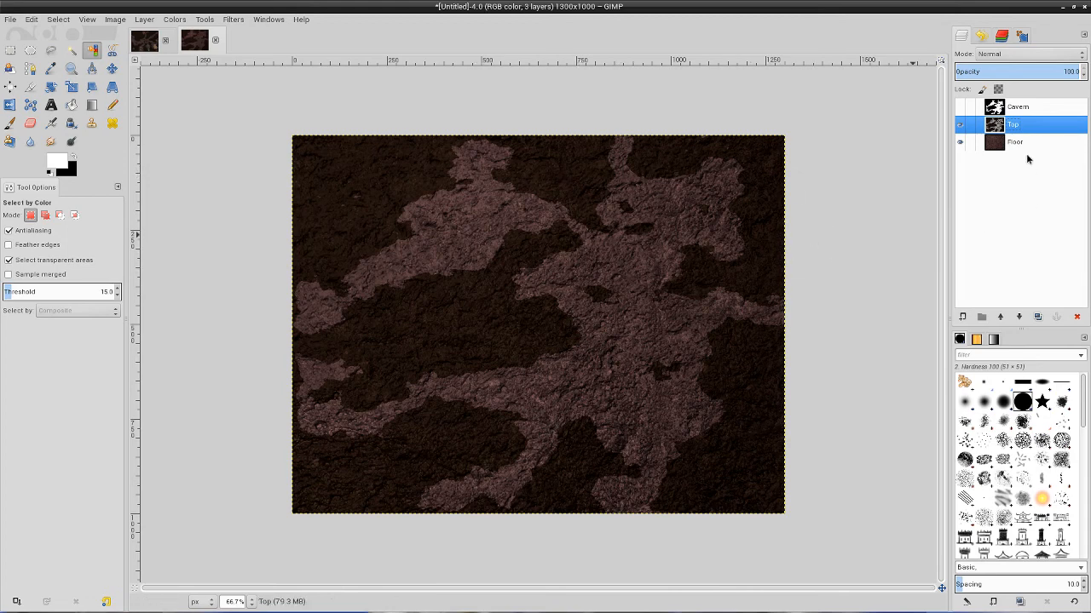
# Move the hidden Cavern layer below the Floor layer in the layer stack.
pyautogui.click(1013, 109)
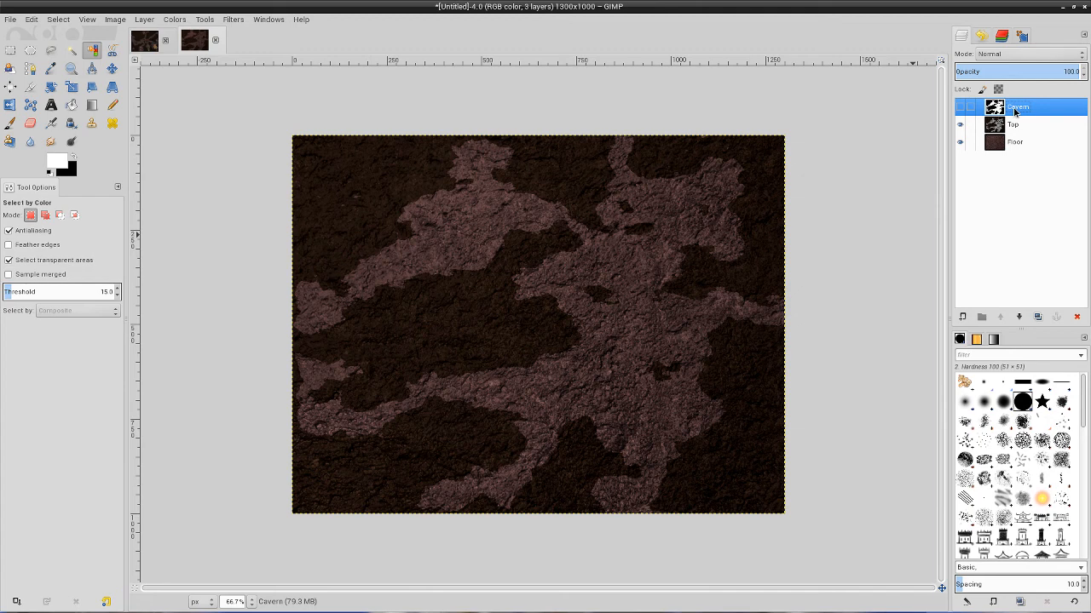
pyautogui.click(960, 107)
pyautogui.click(960, 107)
pyautogui.moveTo(1019, 110); pyautogui.dragTo(1018, 167)
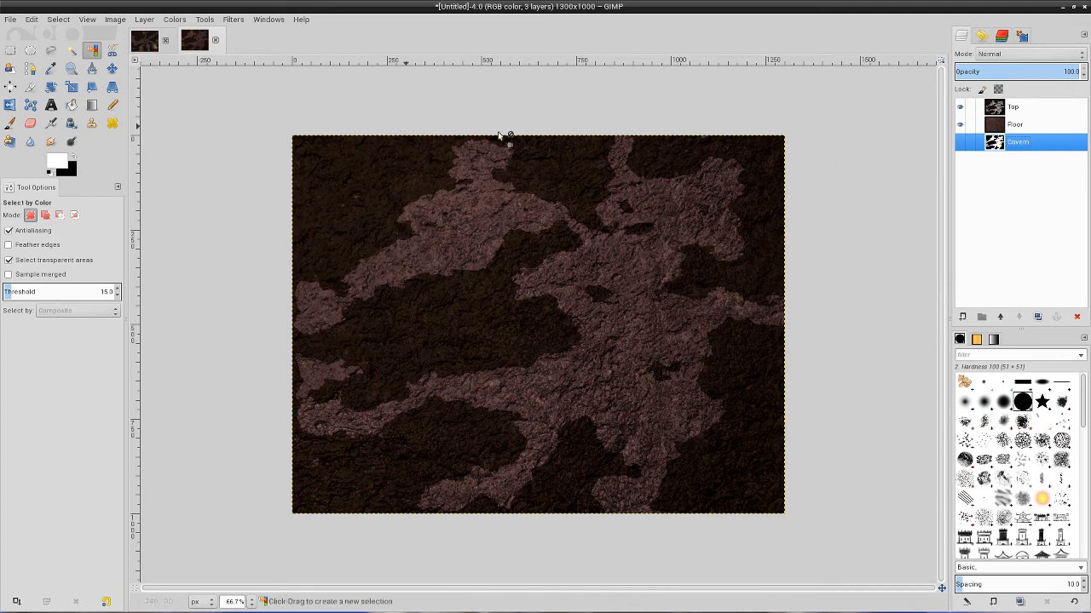
# Create a selection from the Top layer's alpha channel.
pyautogui.click(1016, 111)
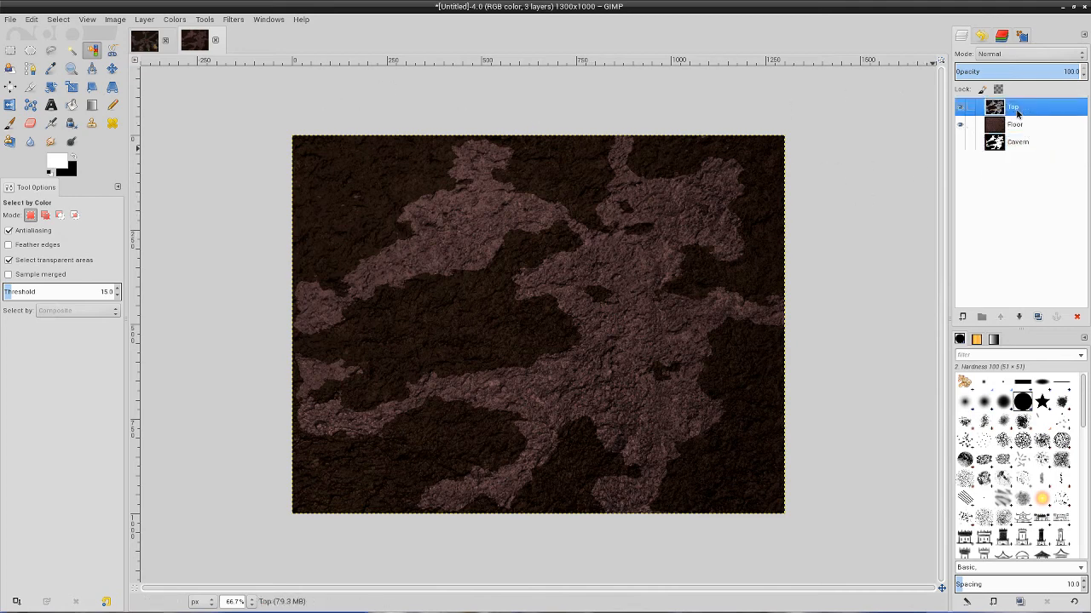
pyautogui.click(232, 18)
pyautogui.click(646, 18)
pyautogui.rightClick(1012, 111)
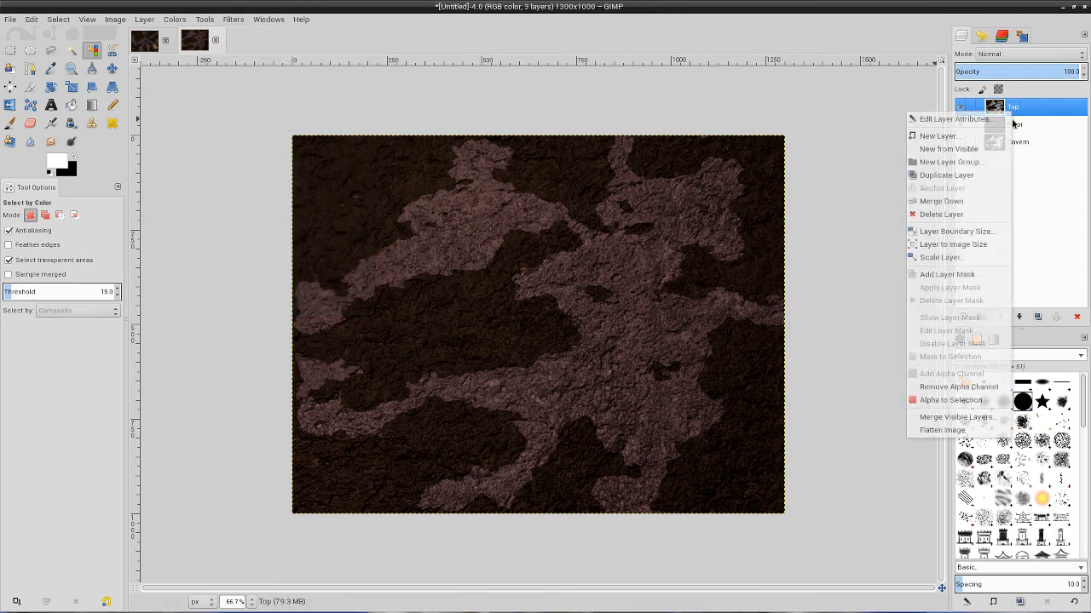
pyautogui.click(948, 399)
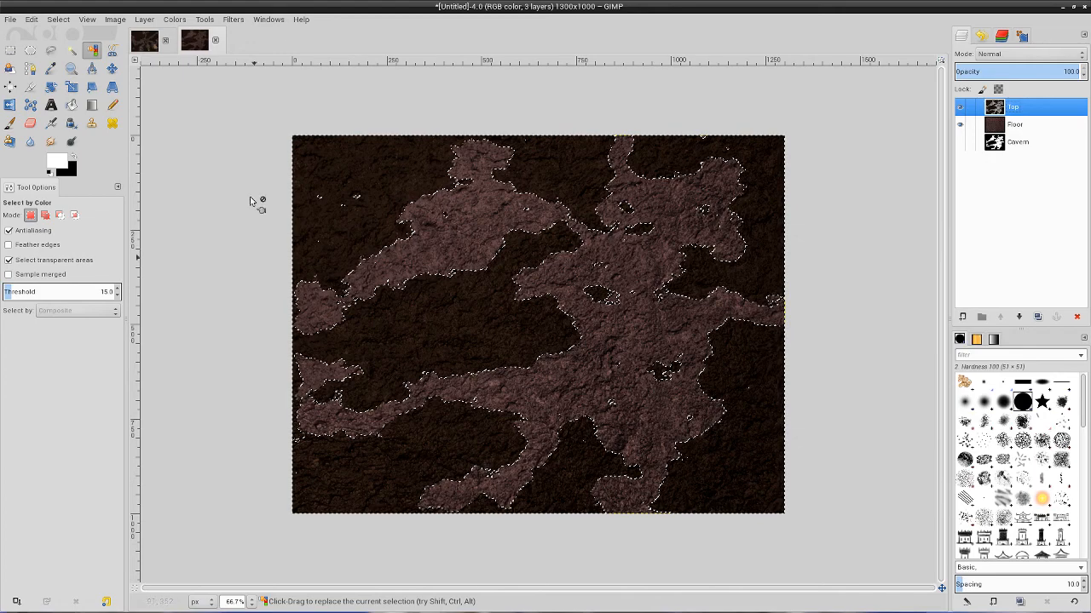
# Apply an Add Bevel filter with thickness 10 to the Top layer's selected rock, and clear the selection.
pyautogui.click(232, 19)
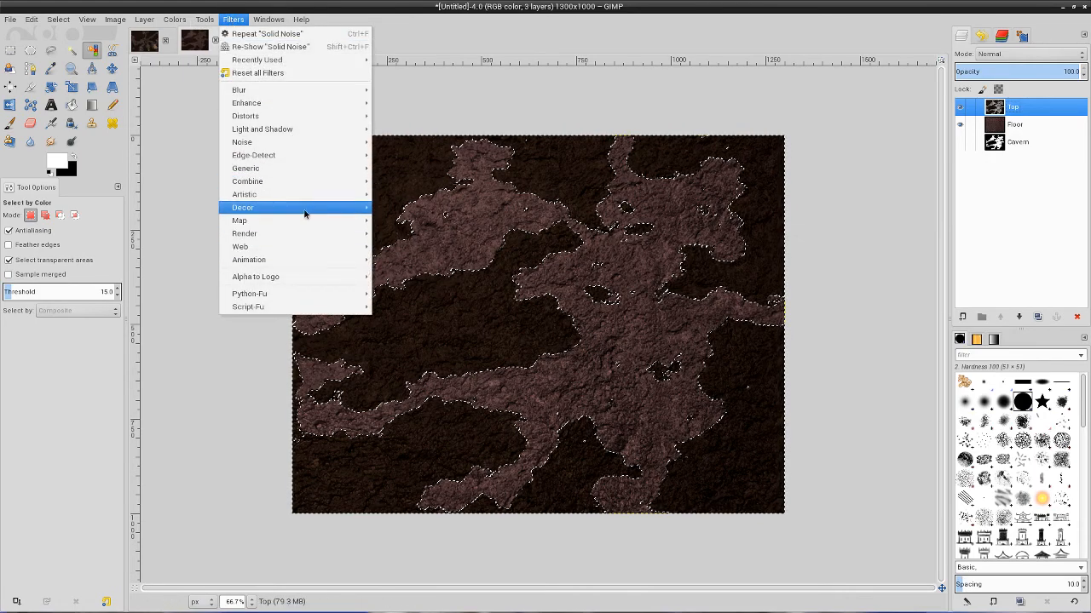
pyautogui.moveTo(299, 208)
pyautogui.click(434, 209)
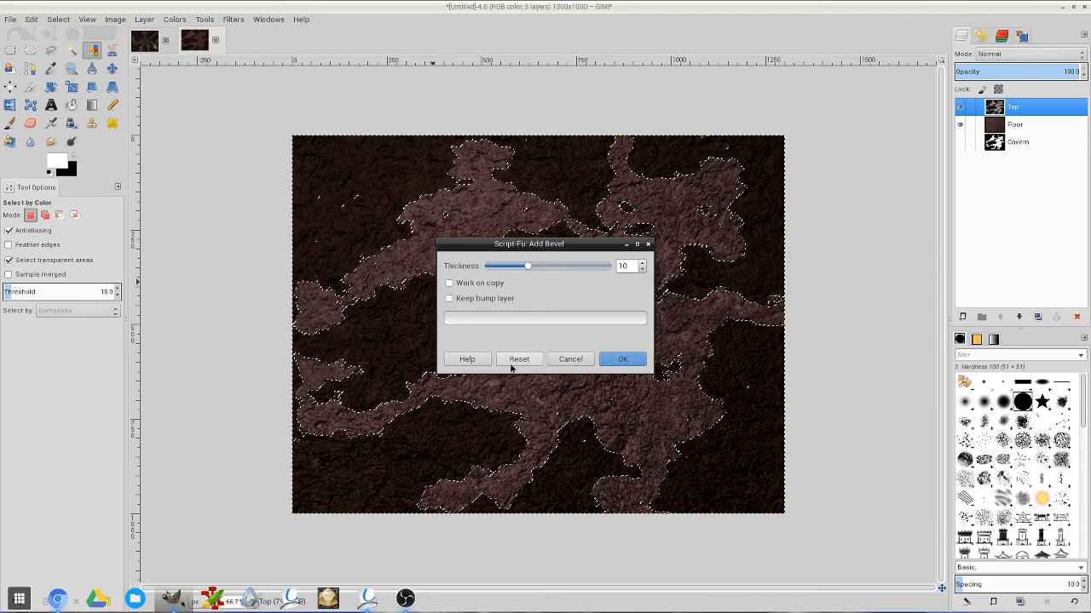
pyautogui.click(622, 362)
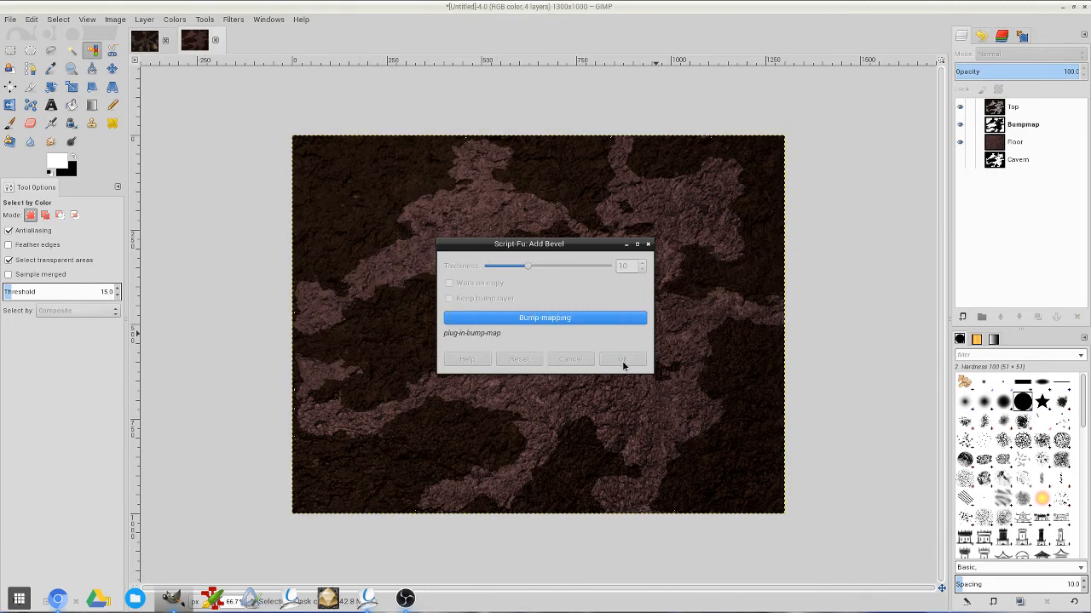
pyautogui.click(58, 19)
pyautogui.click(81, 45)
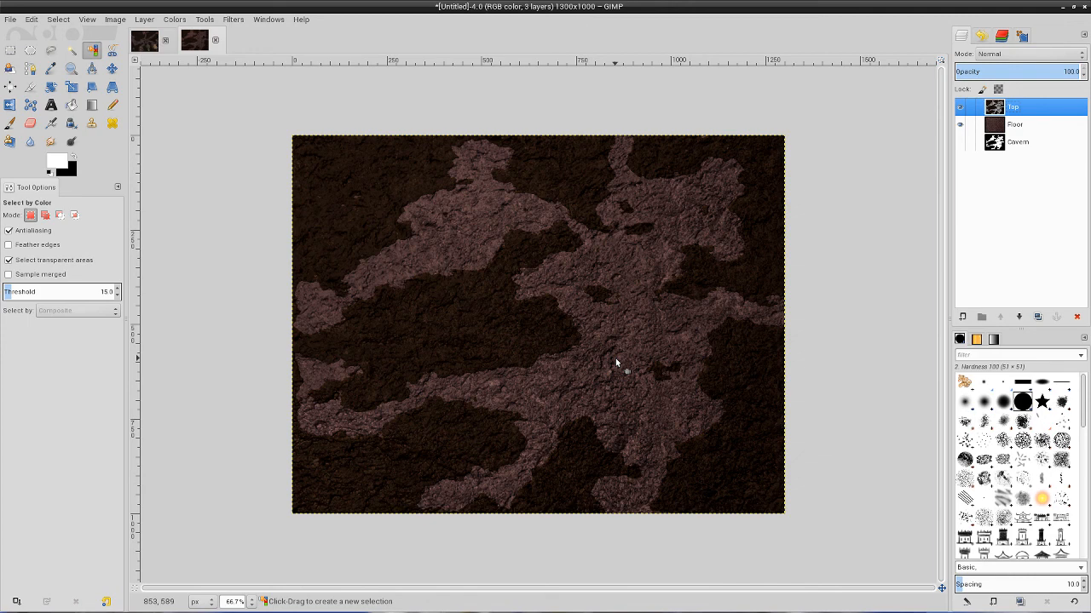
# Examine the finished example cave map in the other open image, and return to the new map.
pyautogui.click(146, 43)
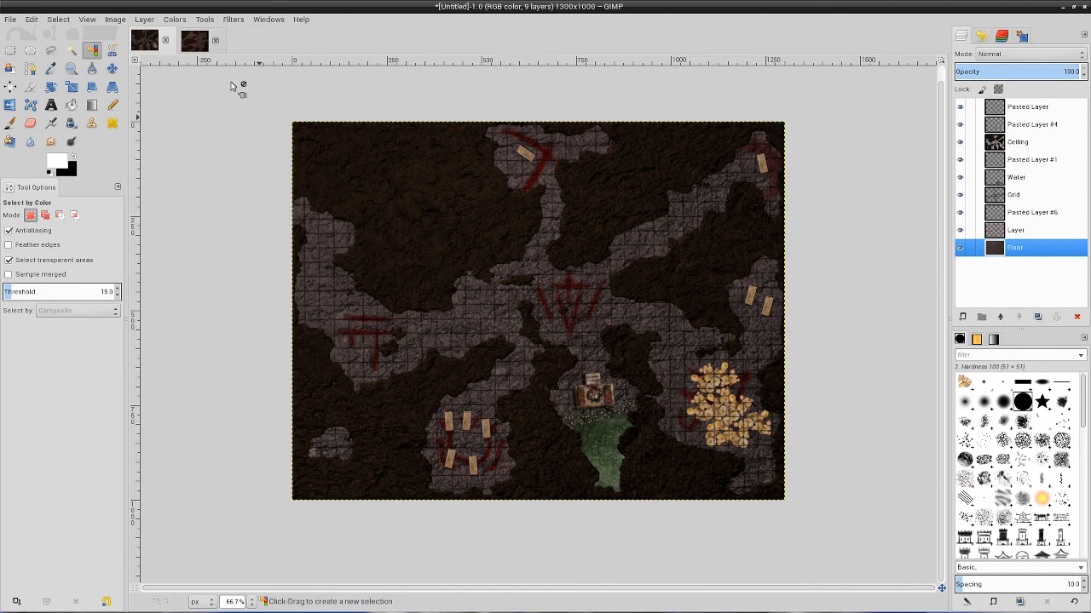
pyautogui.click(199, 40)
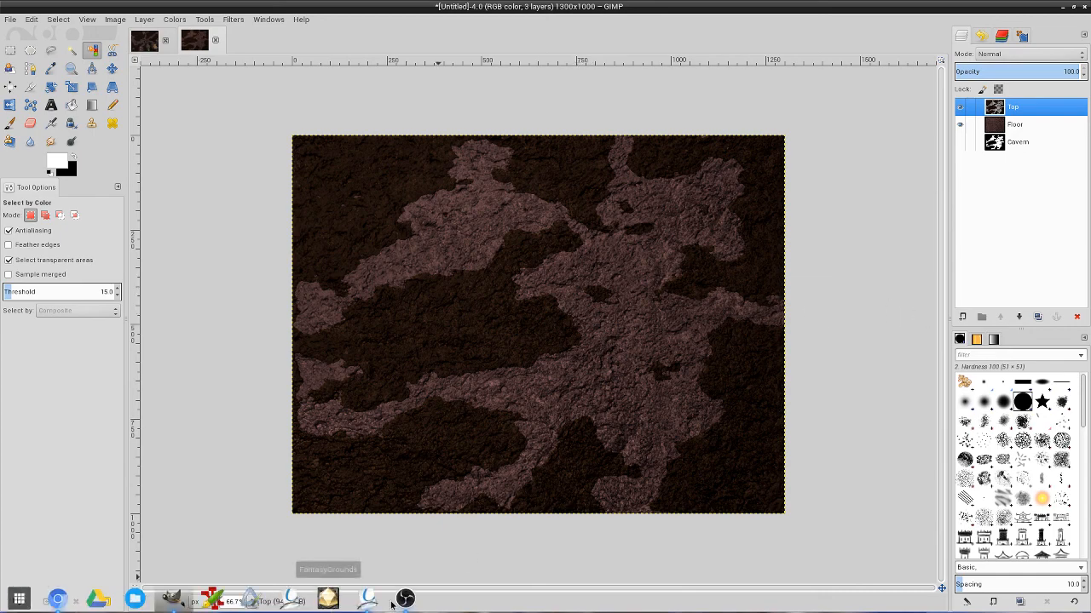
pyautogui.click(400, 601)
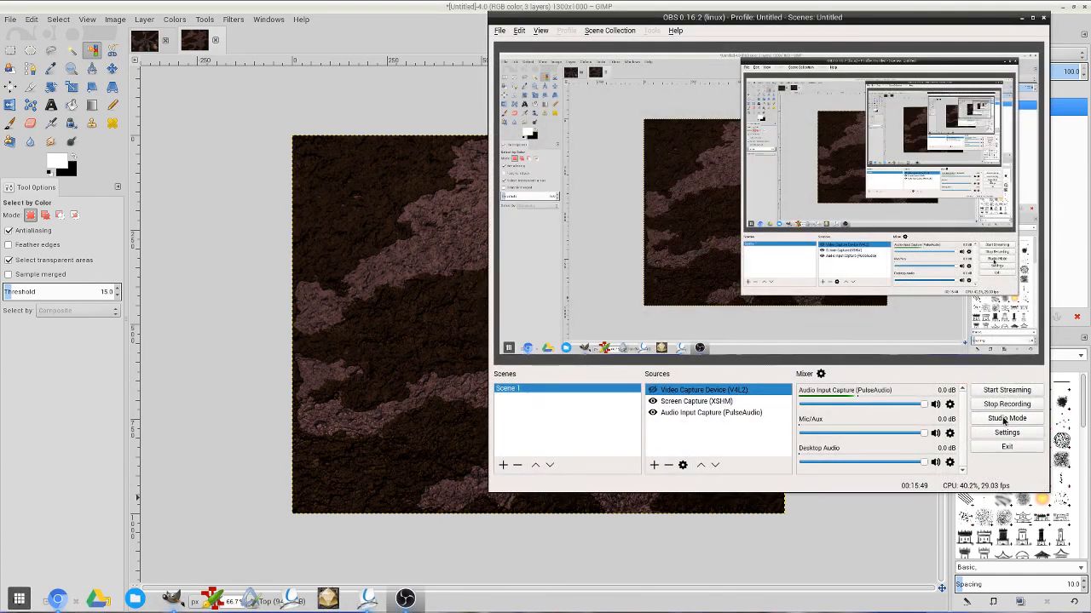